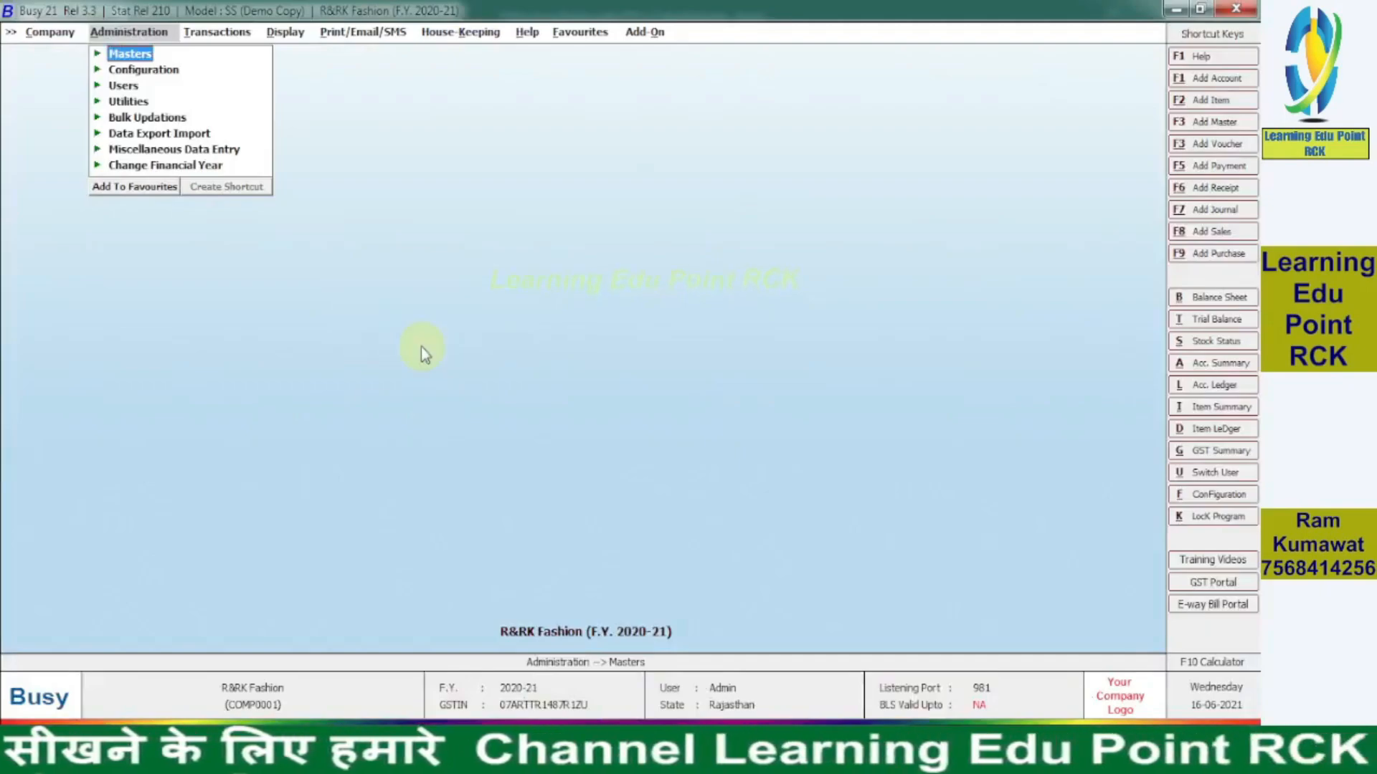
- Open a blank purchase voucher for adding a new entry
left_click(209, 35)
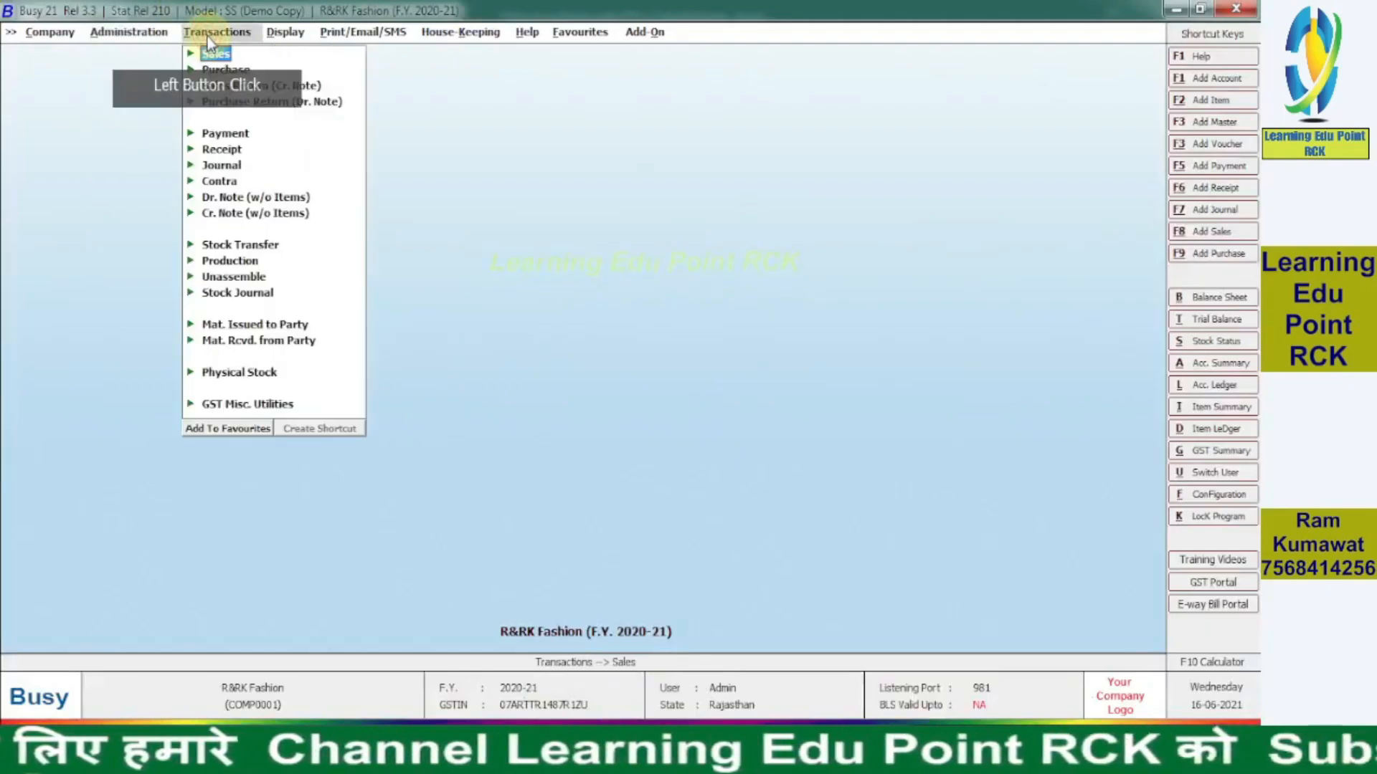
key("Down")
key("Return")
left_click(208, 35)
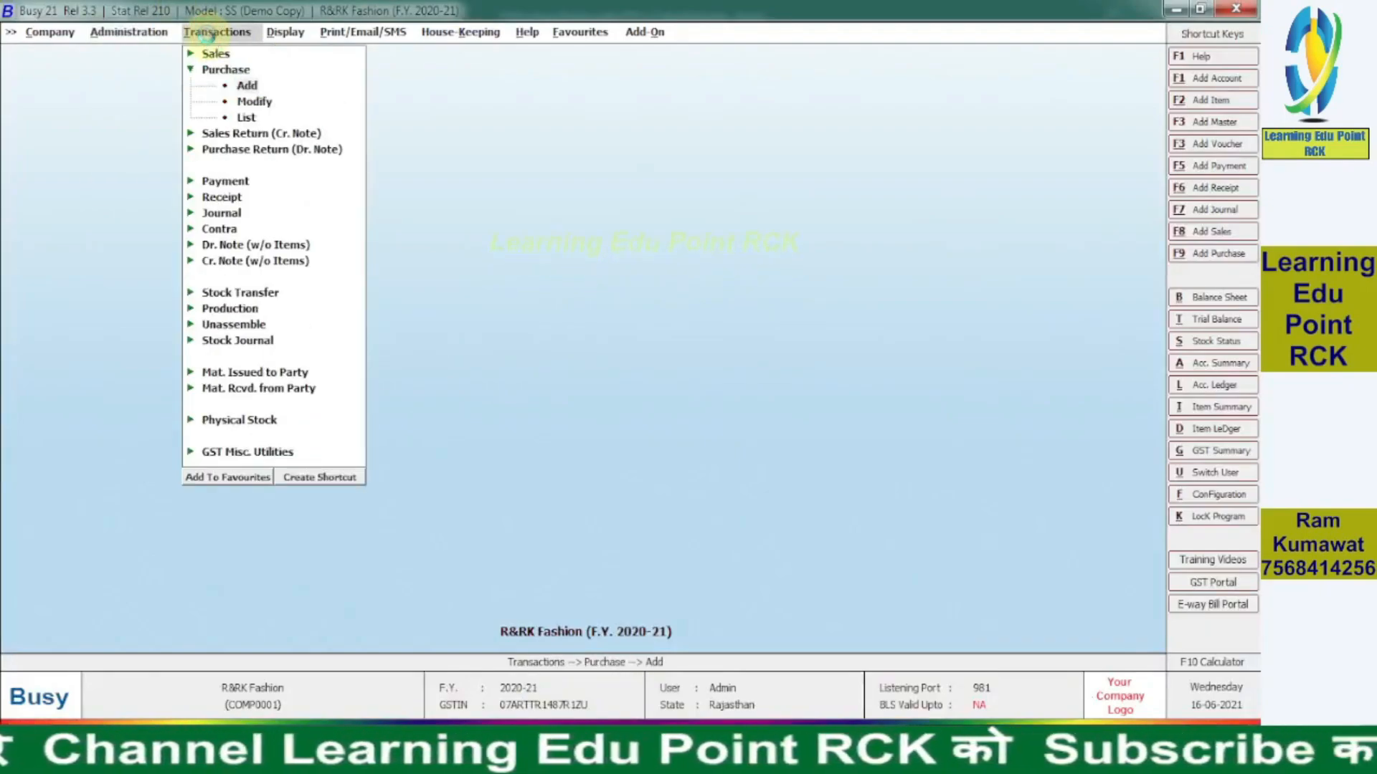
key("Return")
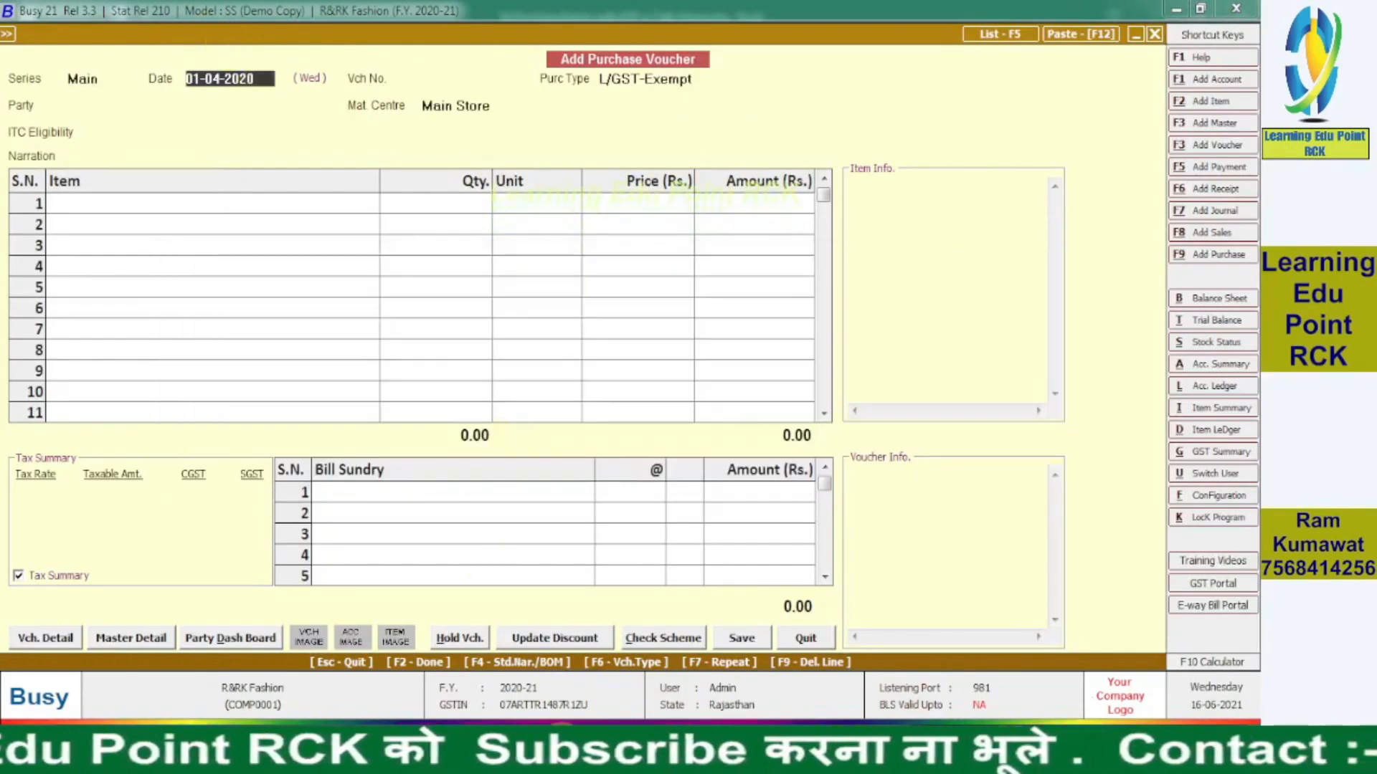
- Check the first invoice in the Excel workbook, set the Busy voucher date to 10-04-2020, and continue with the voucher number blank
left_click(716, 738)
left_click(299, 379)
left_click(242, 195)
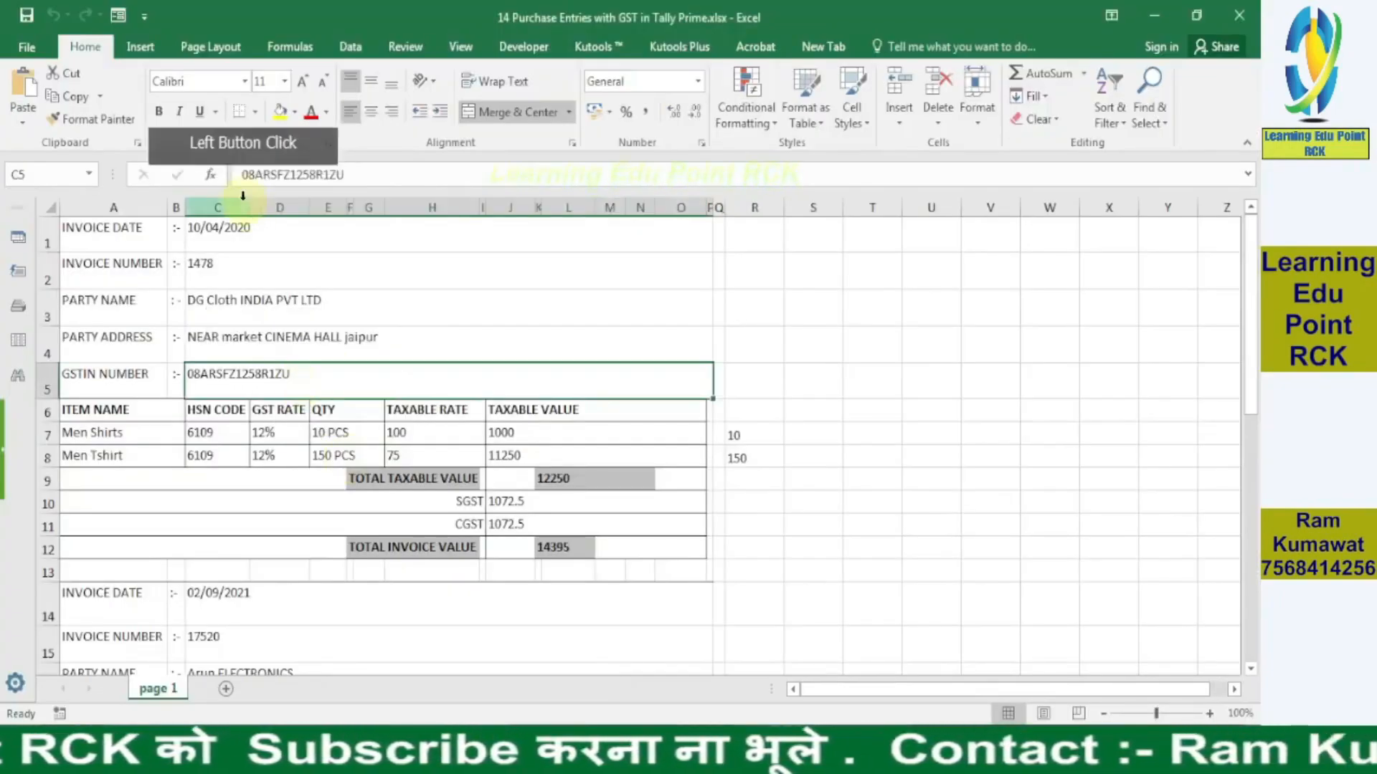
left_click(601, 739)
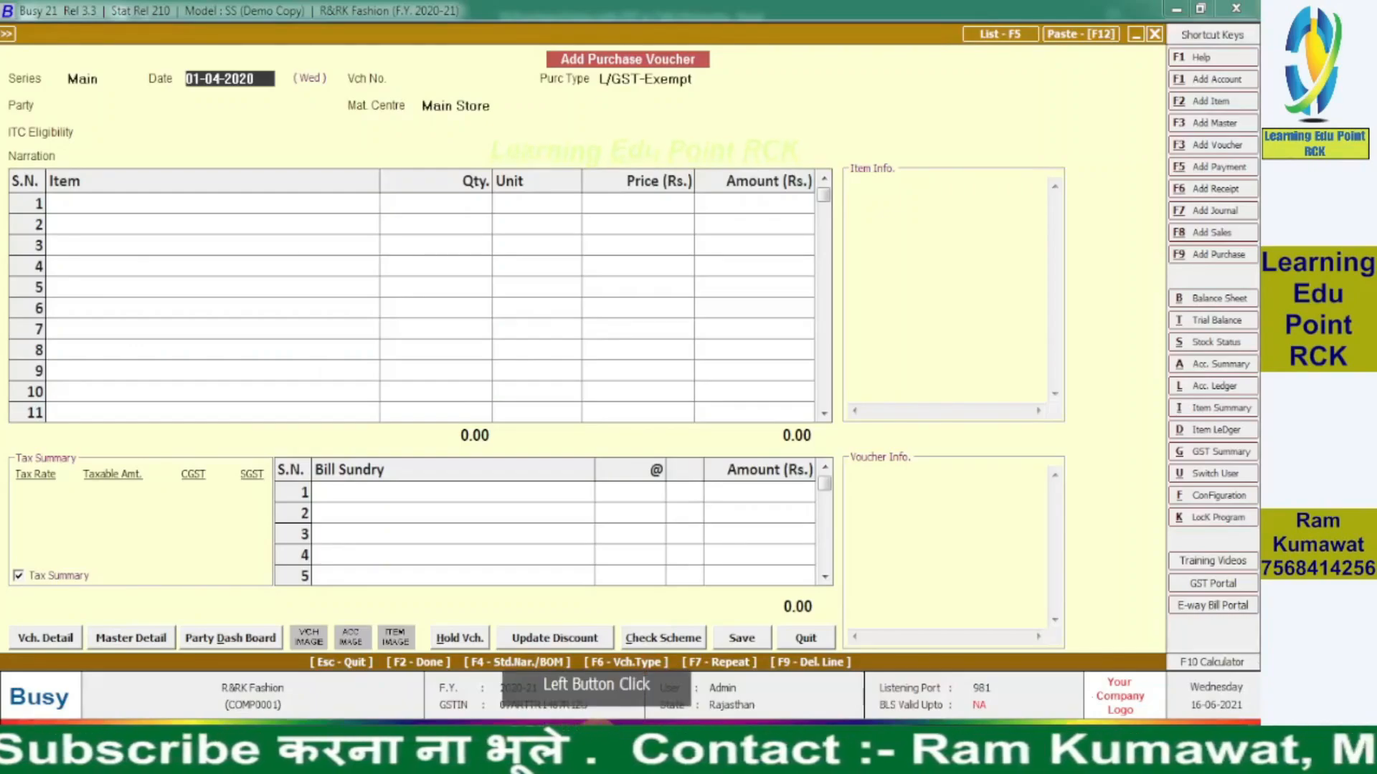
type("10")
key("Return")
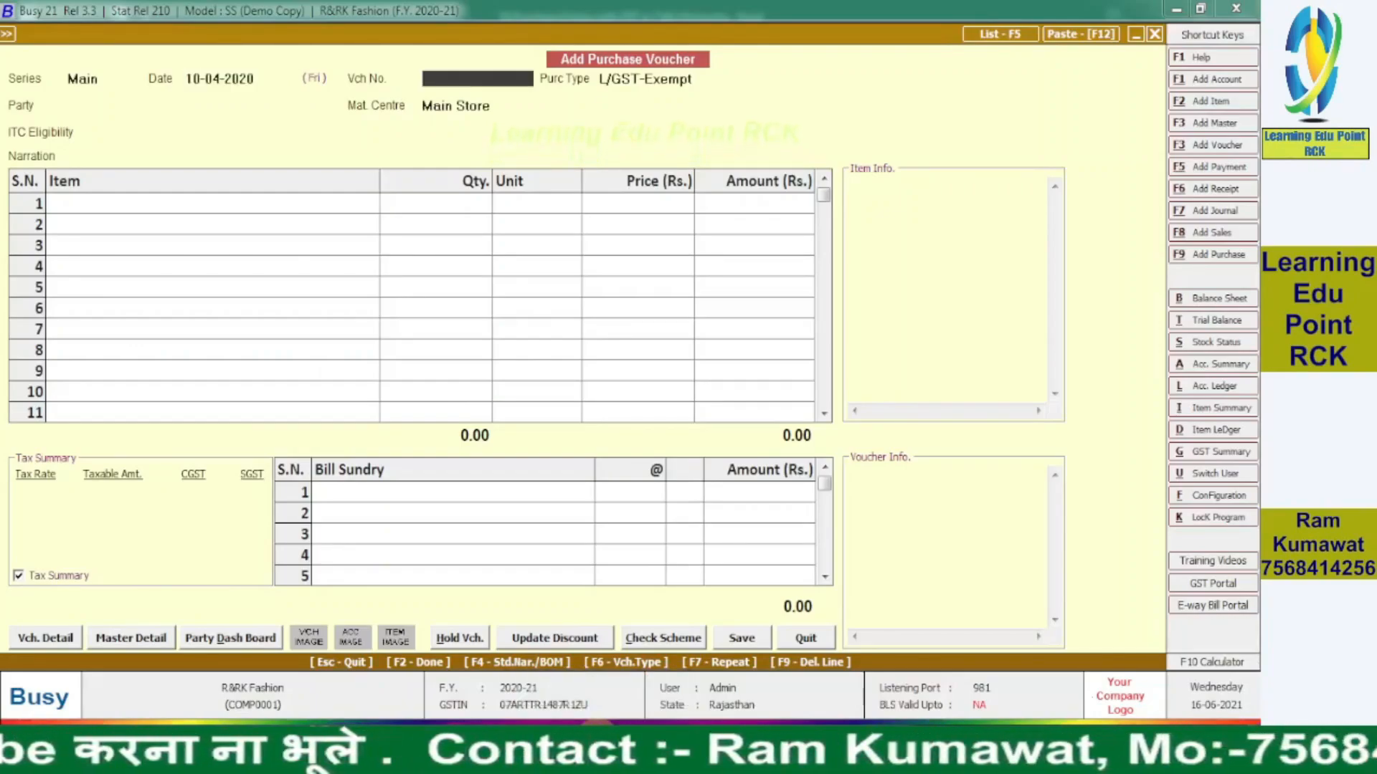
key("Return")
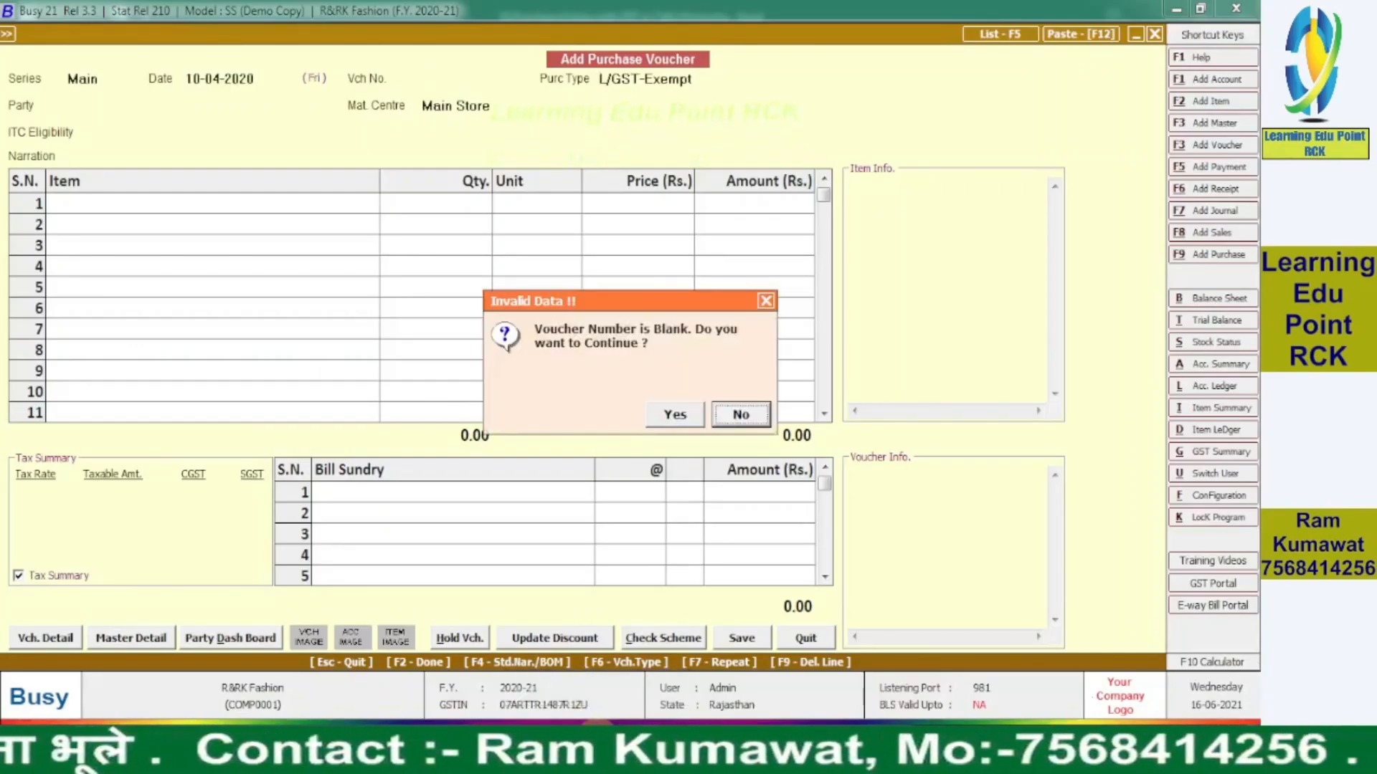
key("Left")
key("Return")
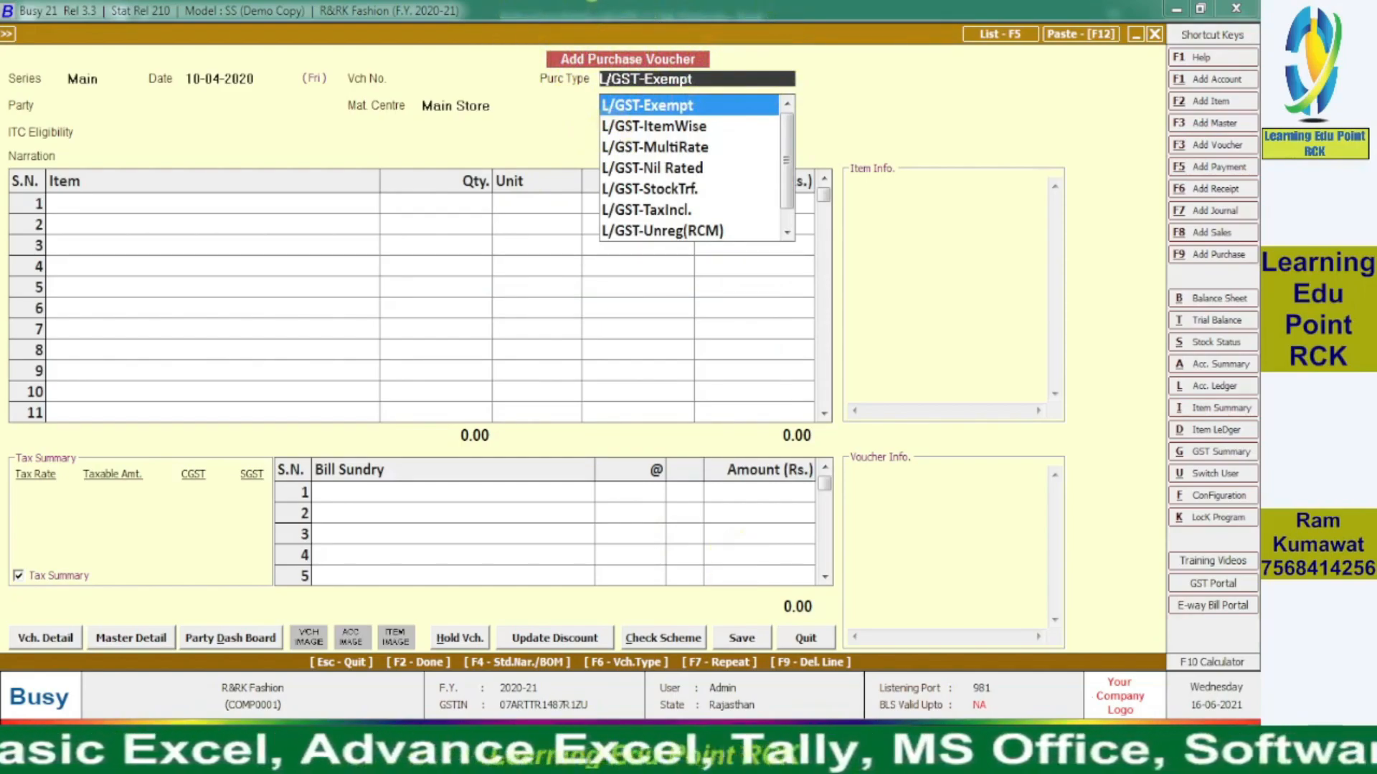
- Check the item GST rates on the Excel invoice against the purchase types offered in the Busy voucher
left_click(710, 750)
left_click(502, 380)
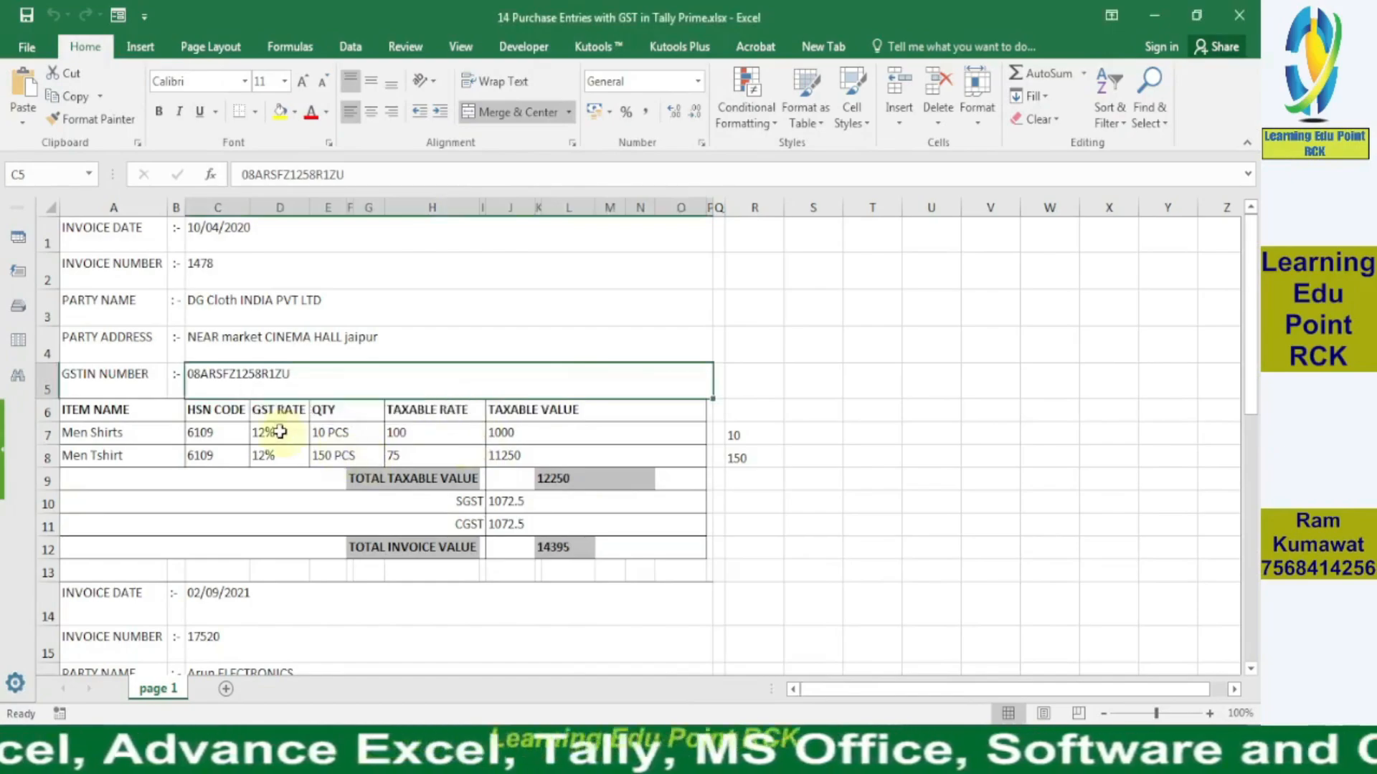
left_click(706, 749)
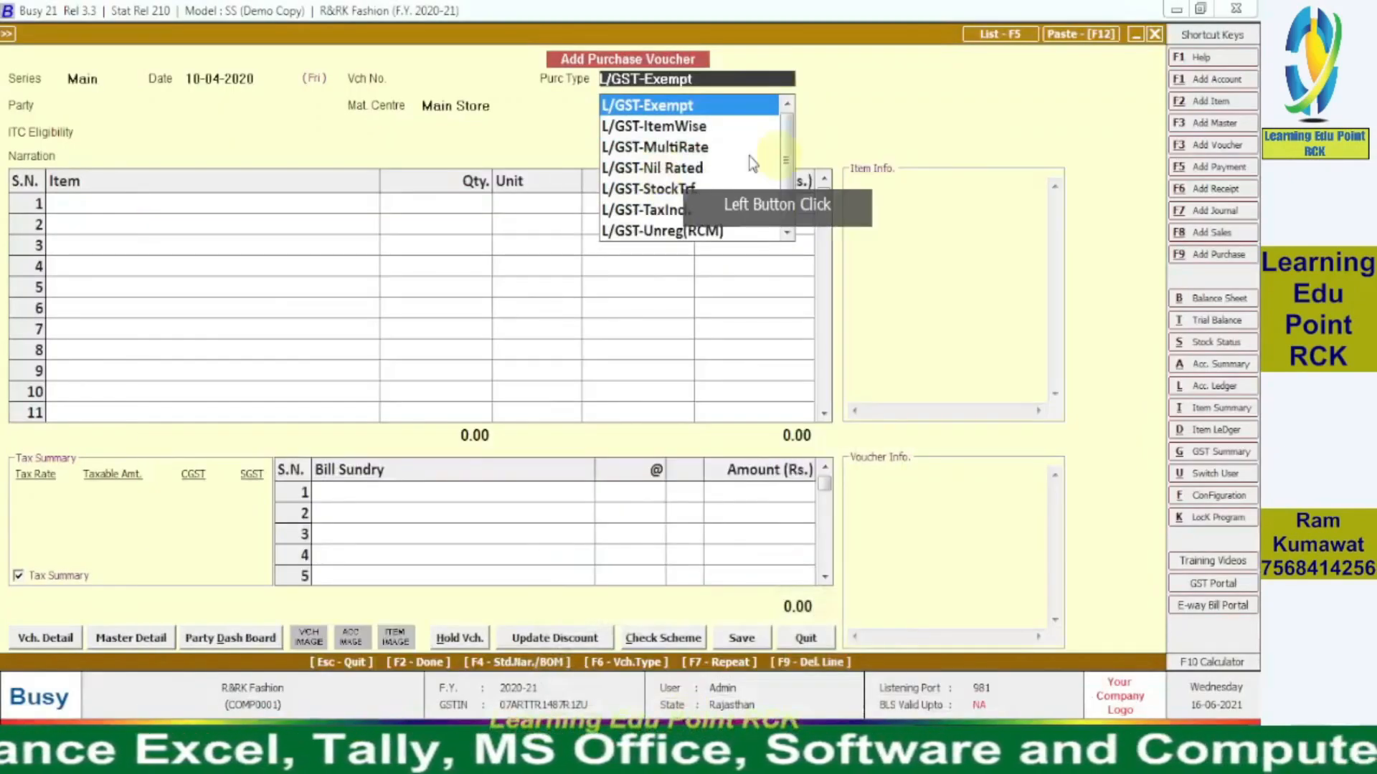
left_click(787, 231)
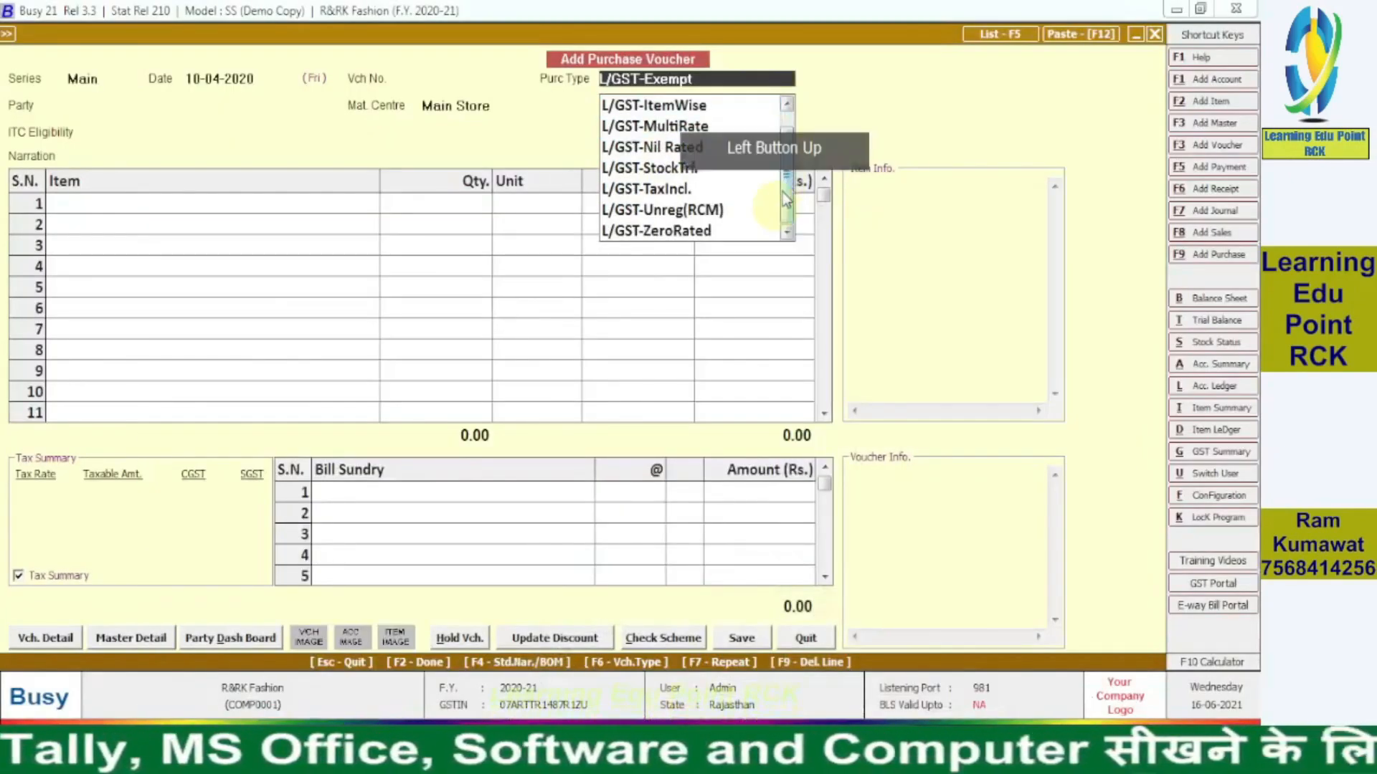
left_click(698, 747)
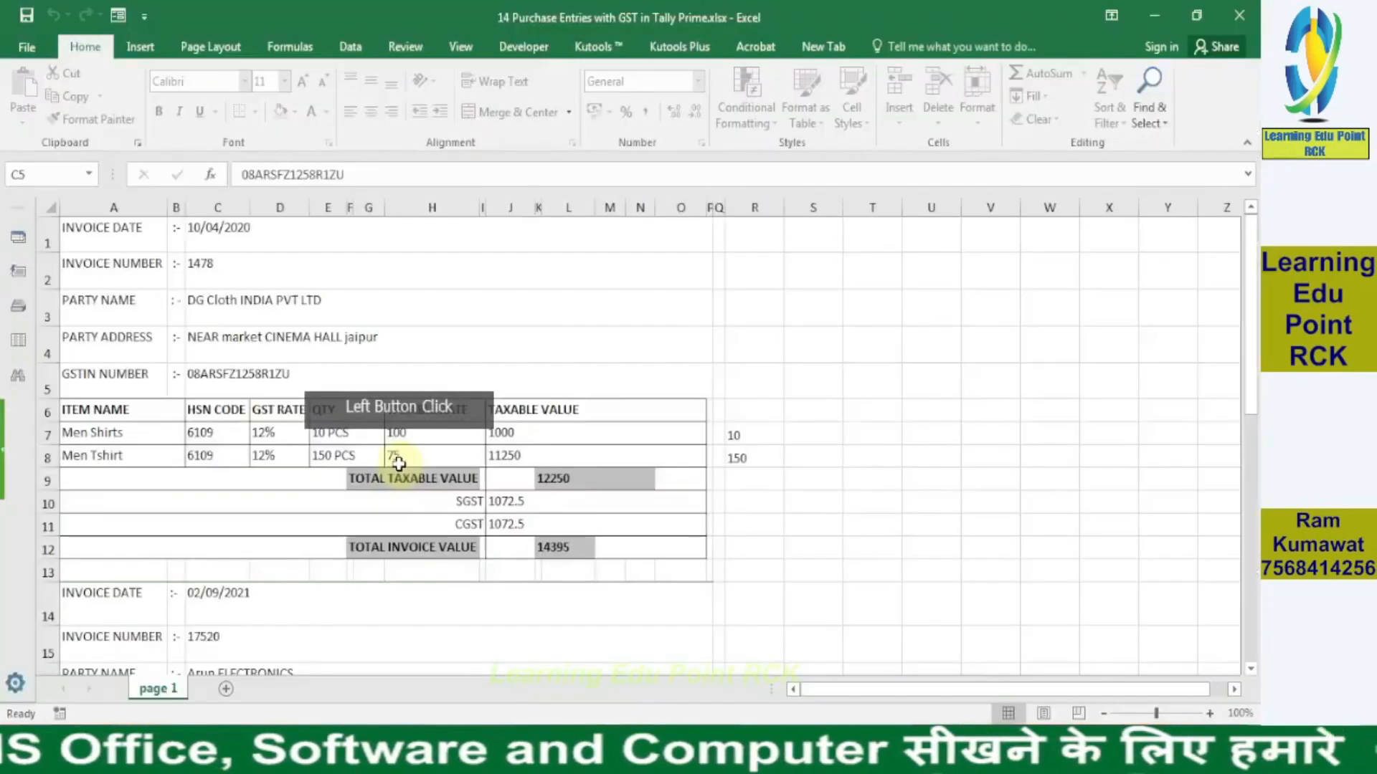
left_click(706, 748)
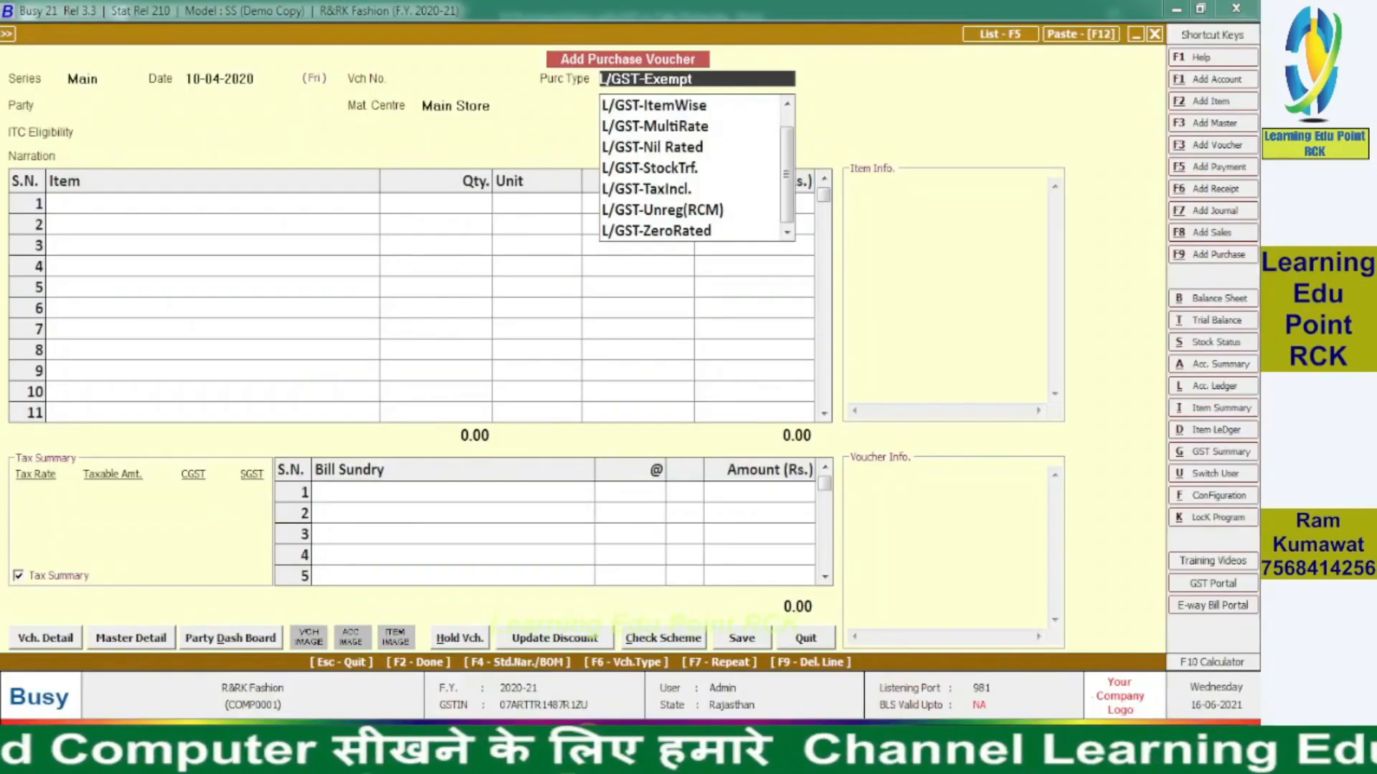
left_click(625, 170)
left_click(628, 81)
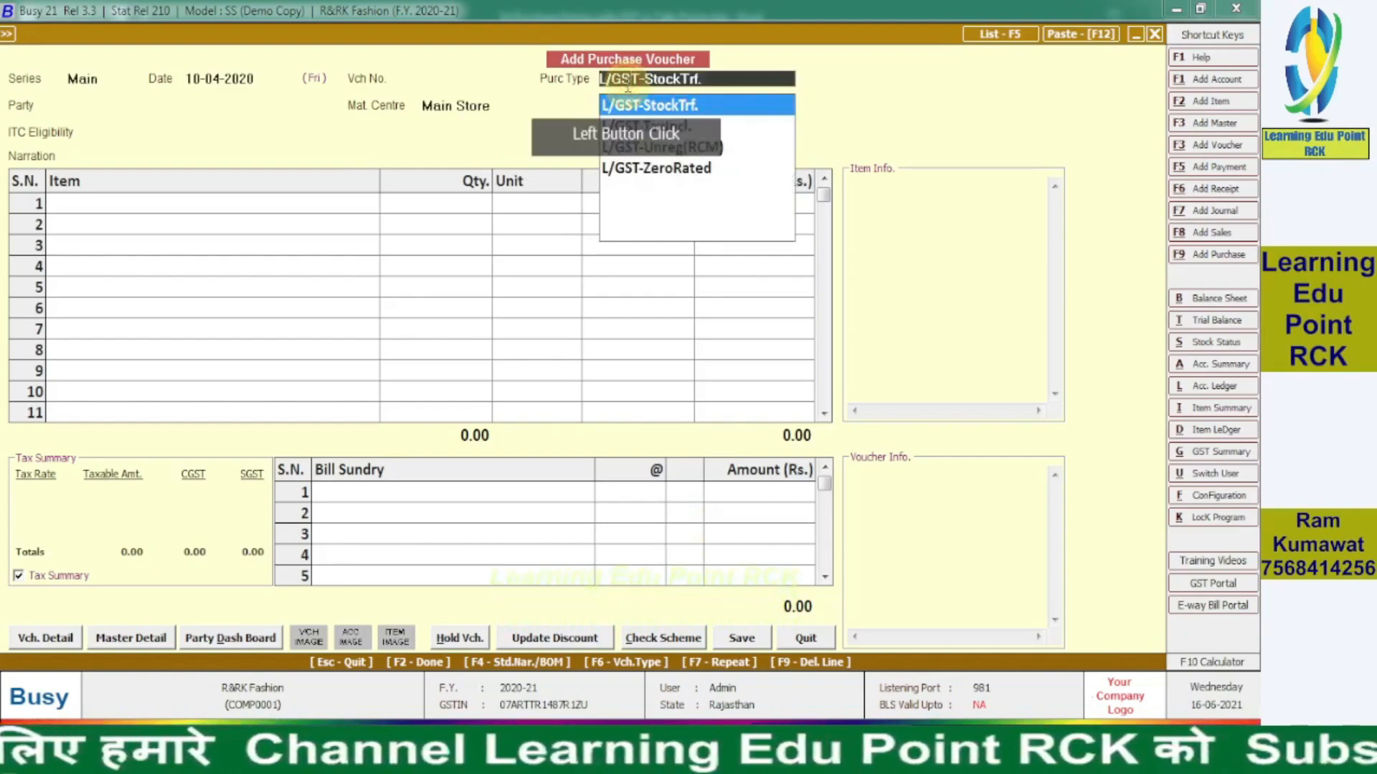
key("Down")
key("Down")
key("Down")
key("Down")
key("Down")
key("Down")
key("Down")
key("Down")
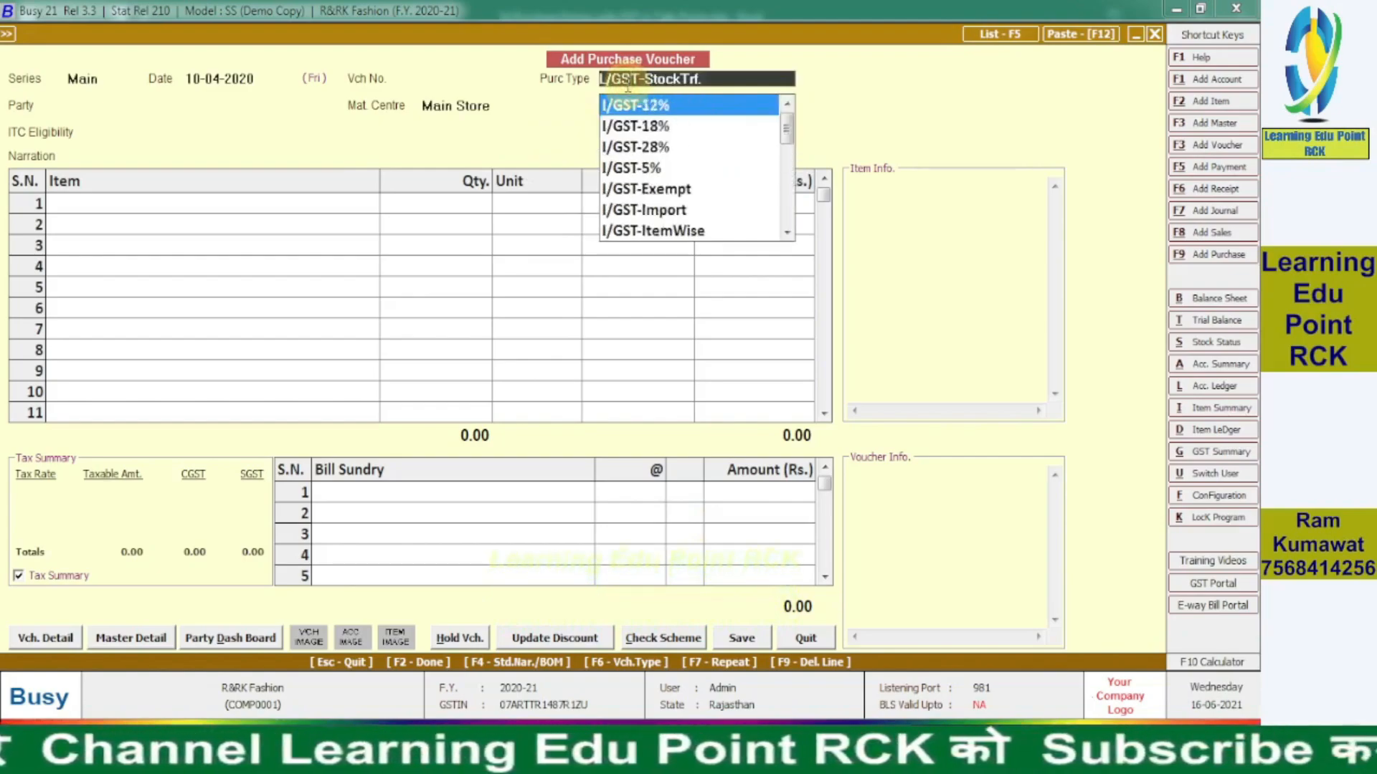
key("Up")
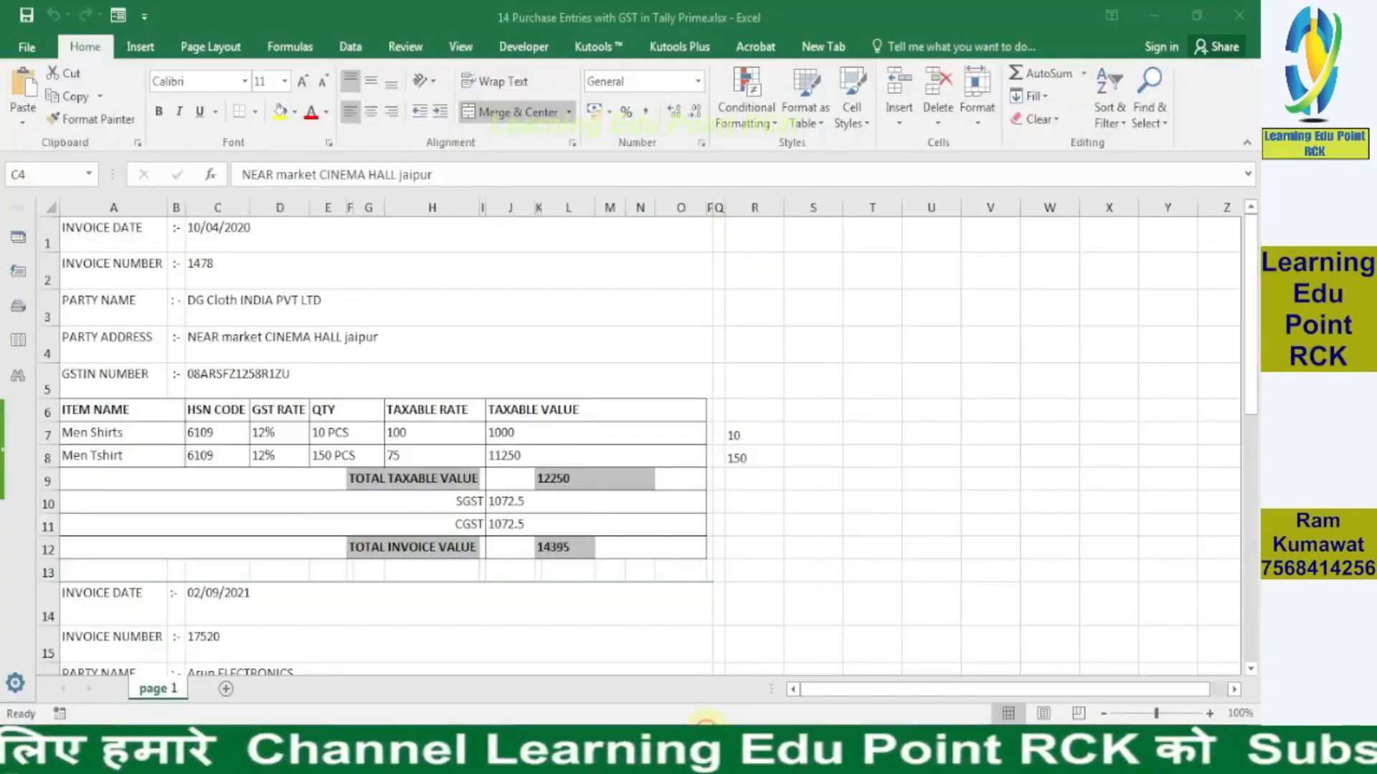
- Check the supplier's address on the Excel invoice and set the Busy voucher's purchase type to L/GST-12%
left_click(301, 344)
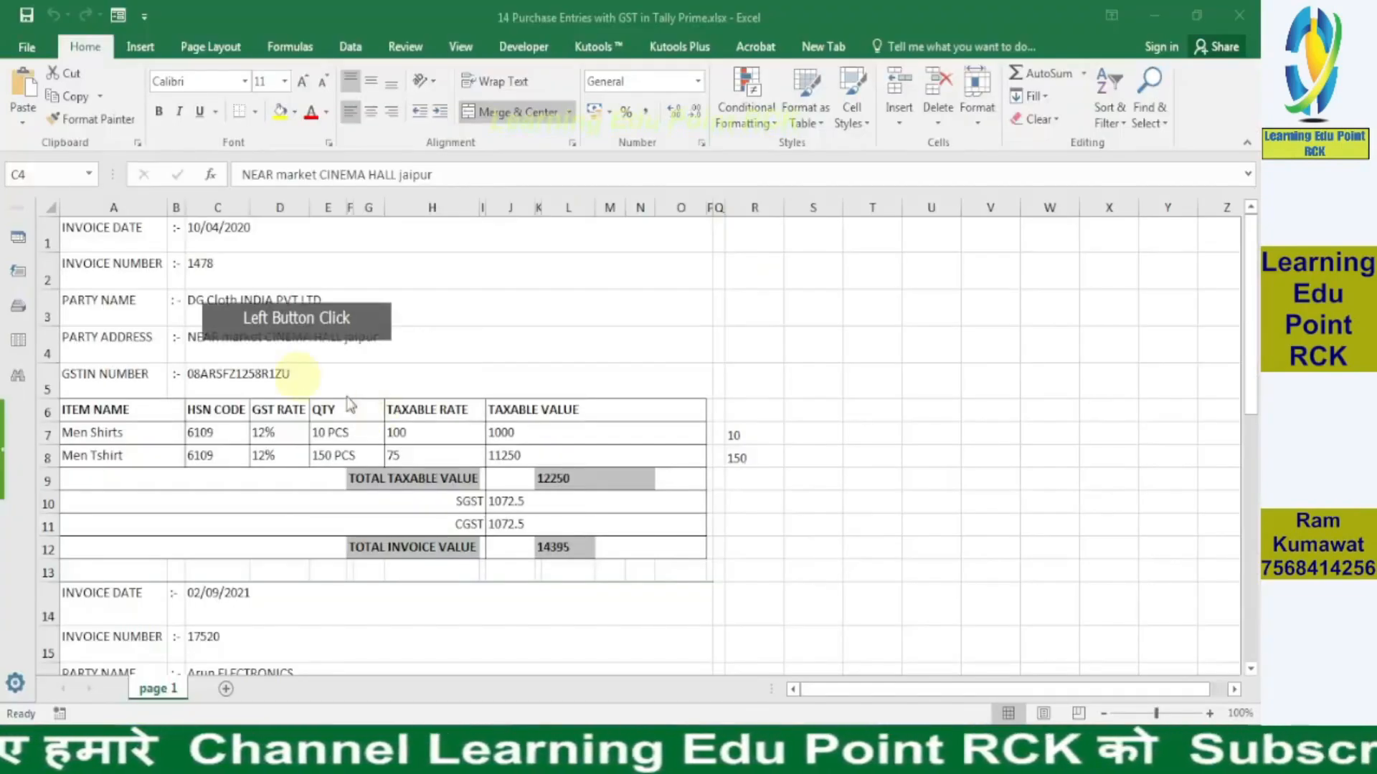
left_click(361, 342)
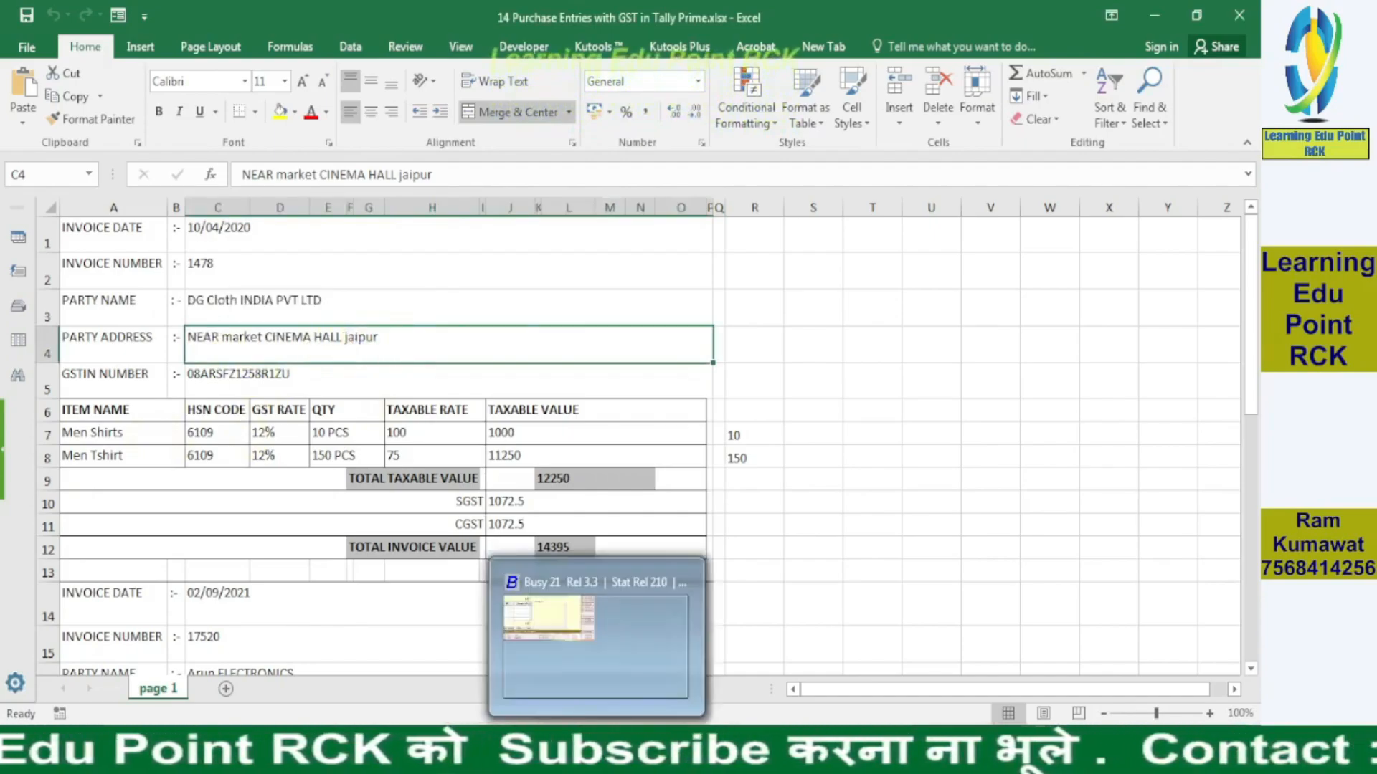
left_click(630, 538)
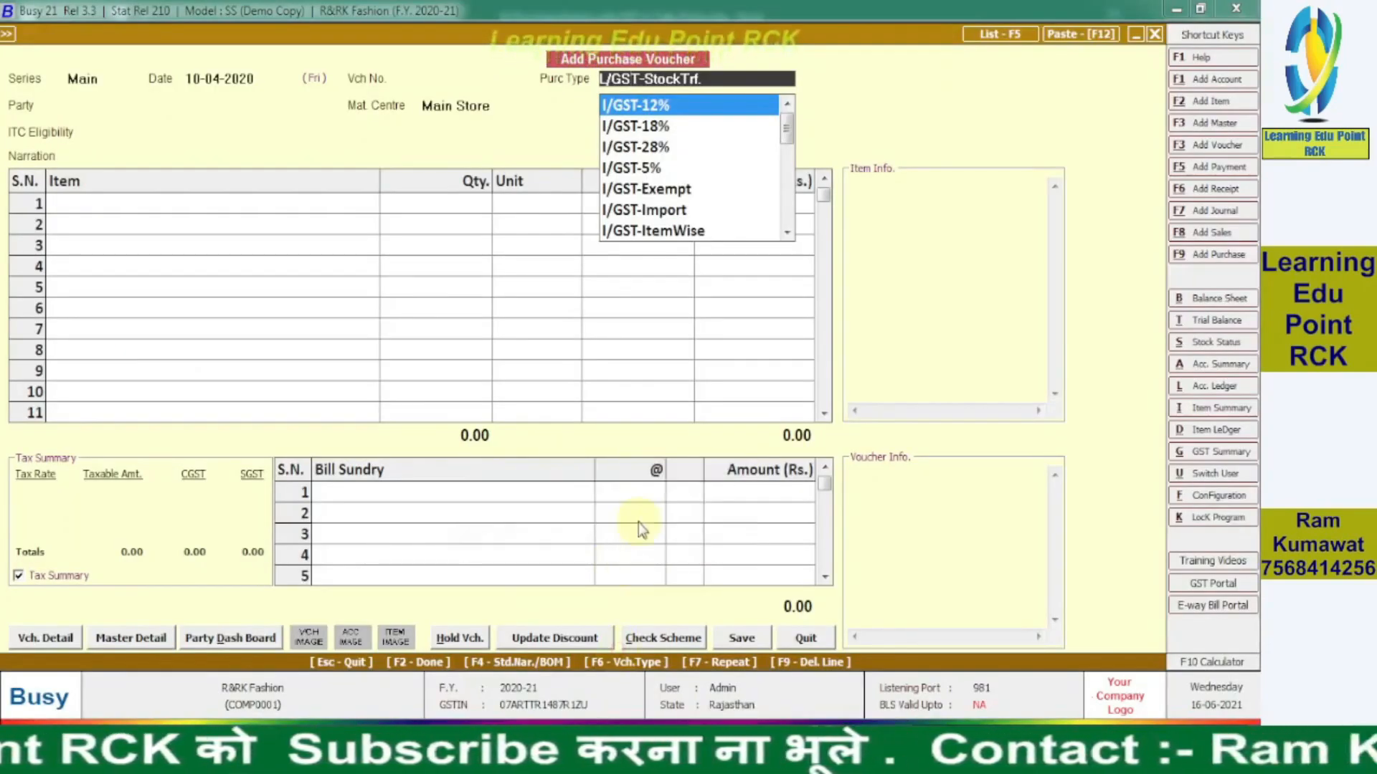
key("Down")
key("Down")
key("Down")
key("Down")
key("Down")
key("Down")
key("Down")
key("Down")
key("Down")
key("Down")
key("Down")
key("Down")
key("Down")
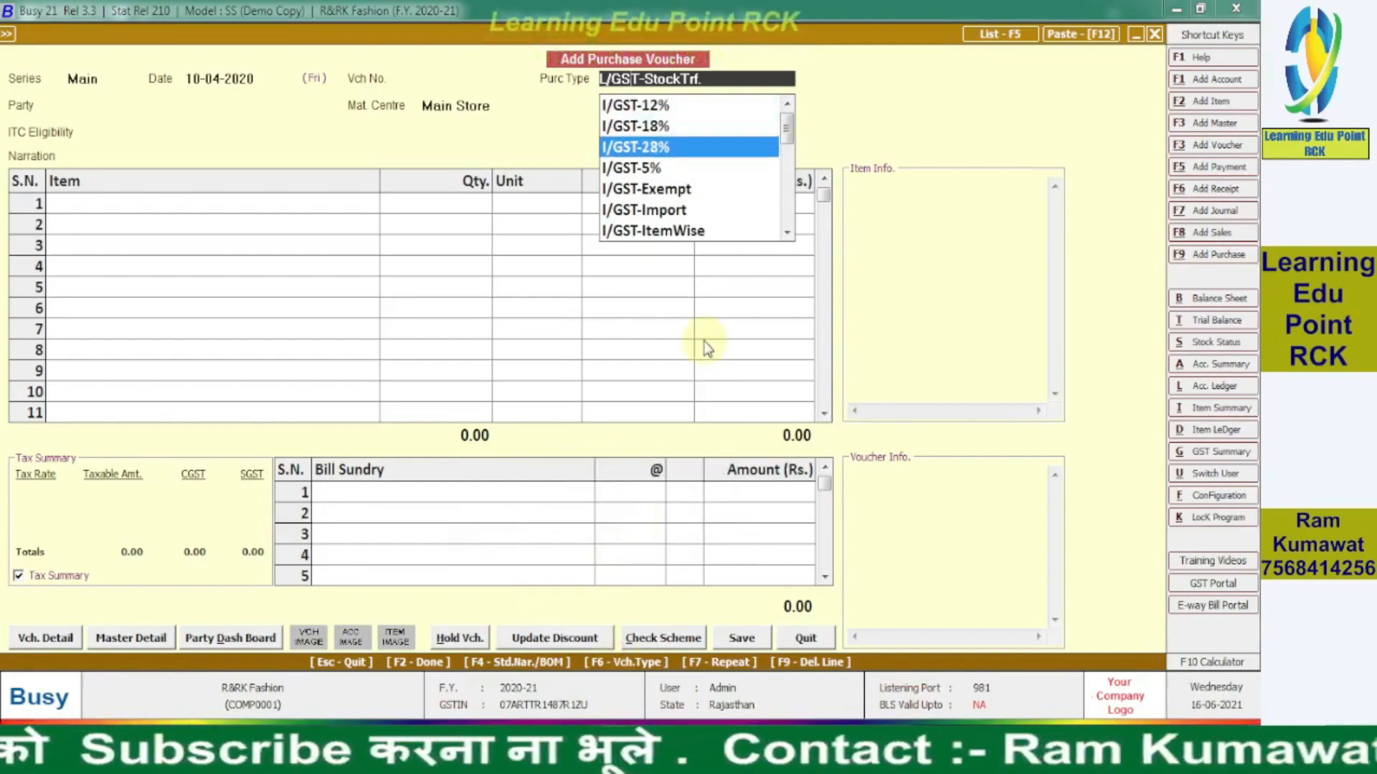
key("Down")
key("Up")
key("Up")
key("Up")
key("Up")
key("Up")
key("Up")
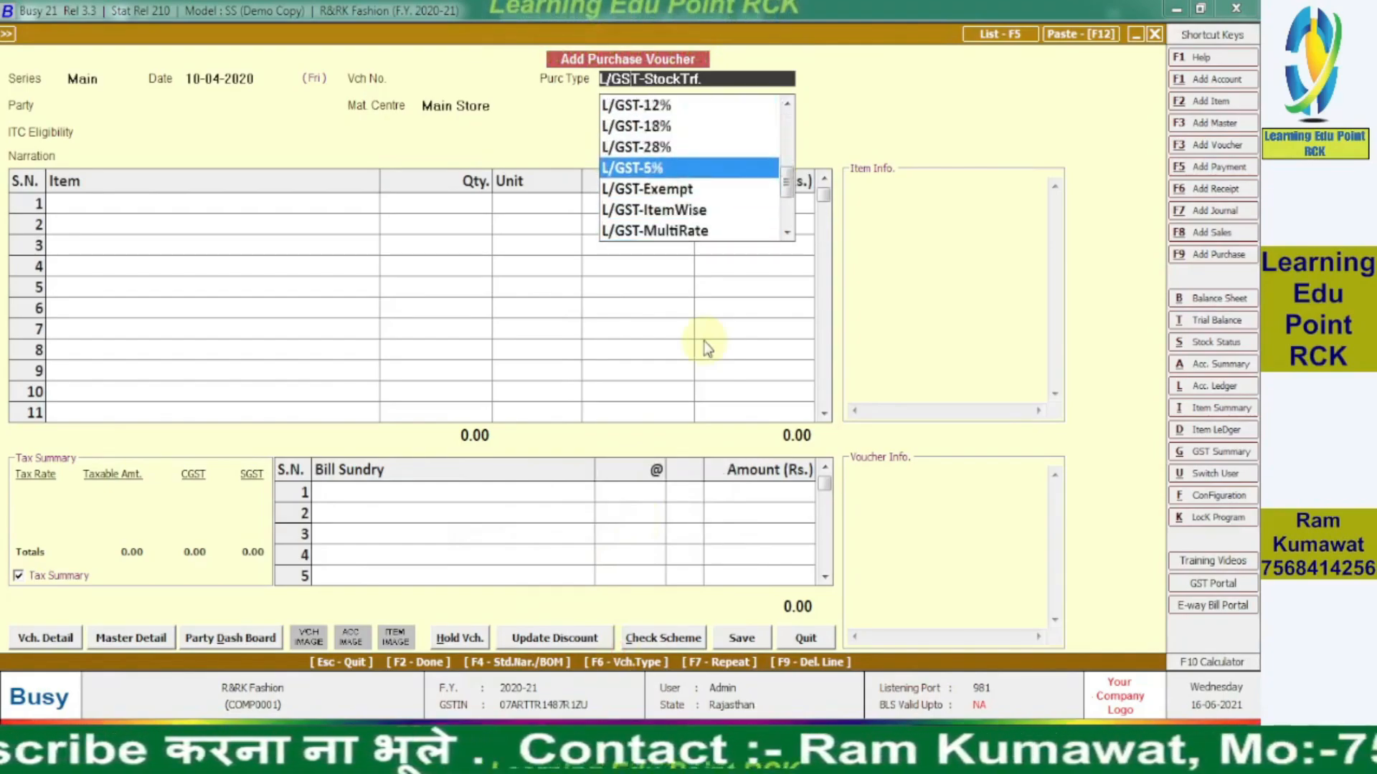
left_click(648, 106)
- Set the voucher's party to DG Cloth INDIA PVT LTD from the Excel invoice and keep Main Store as the material centre
left_click(237, 102)
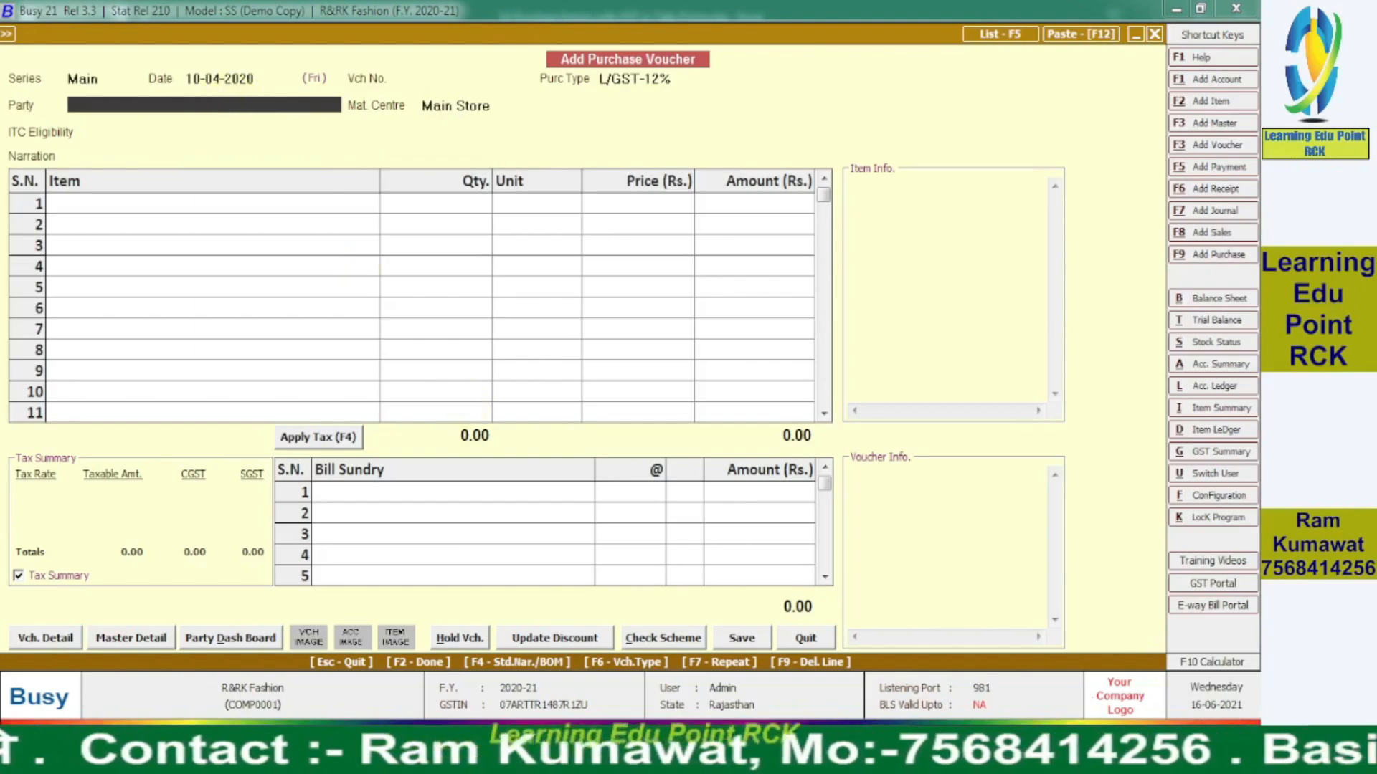
key("alt+Tab")
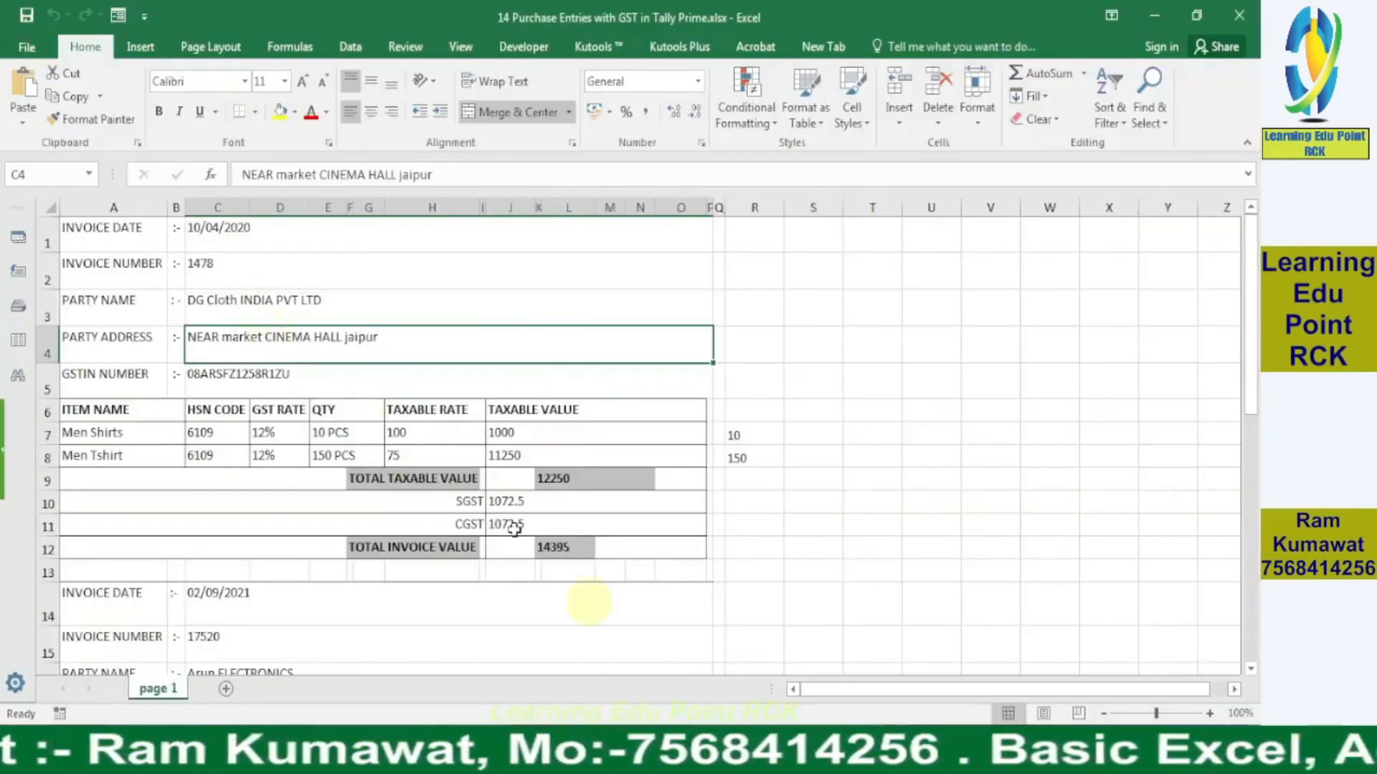
key("alt+Tab")
left_click(287, 291)
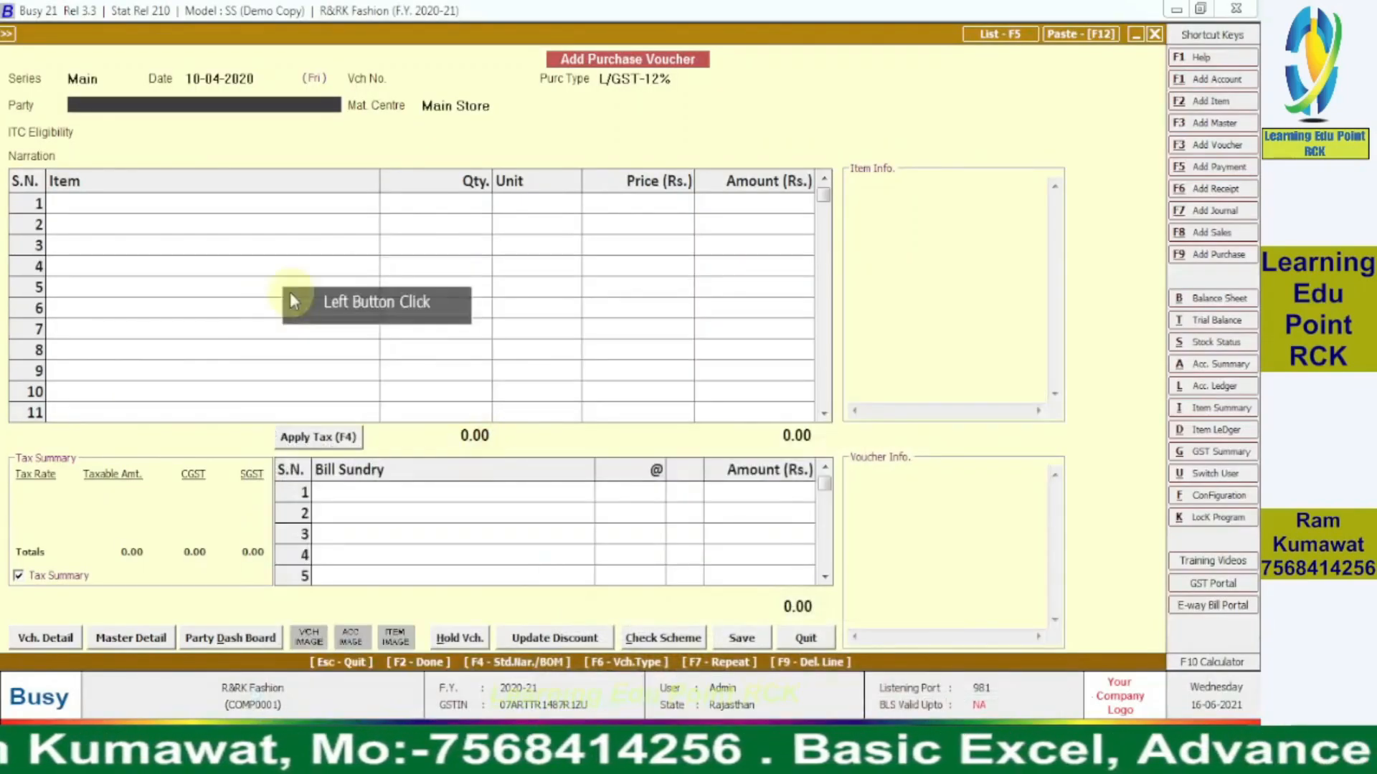
type("dg")
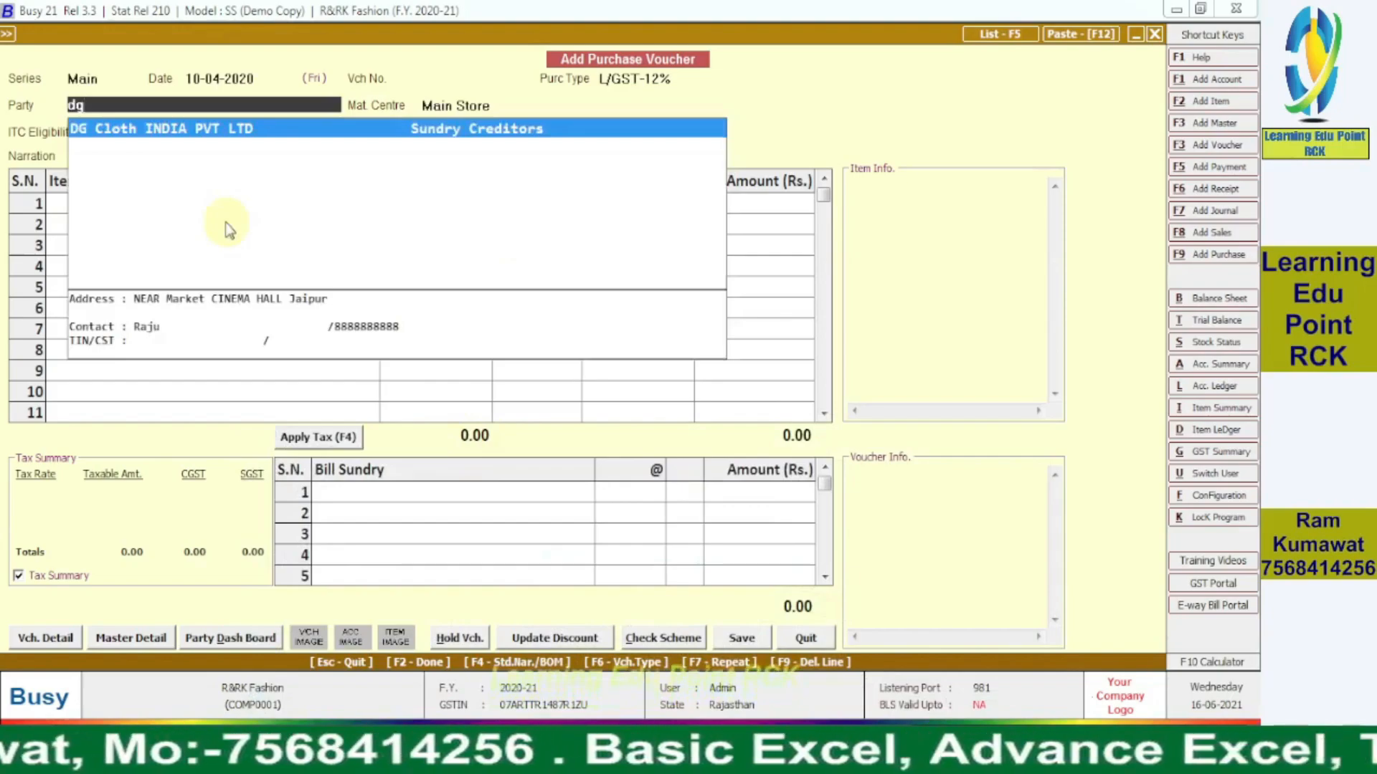
left_click(180, 130)
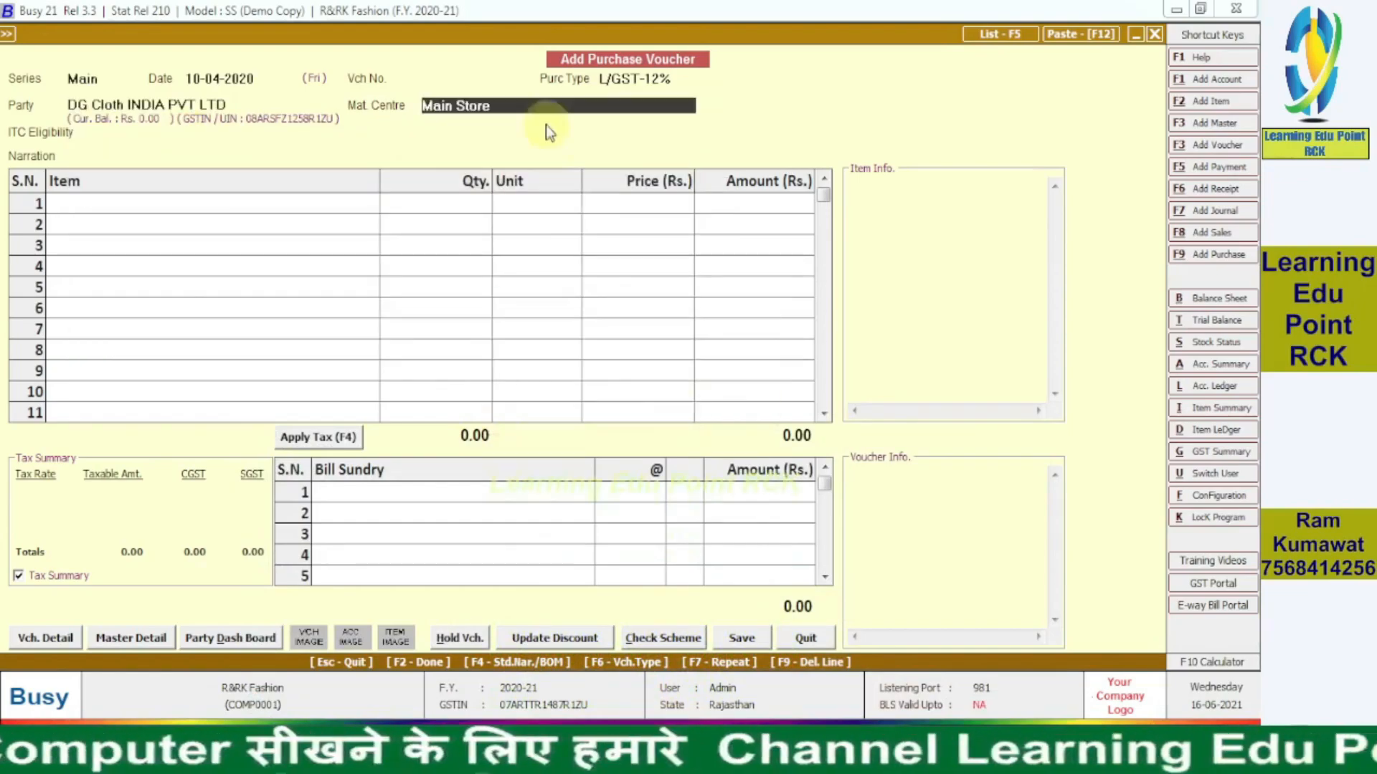
key("Return")
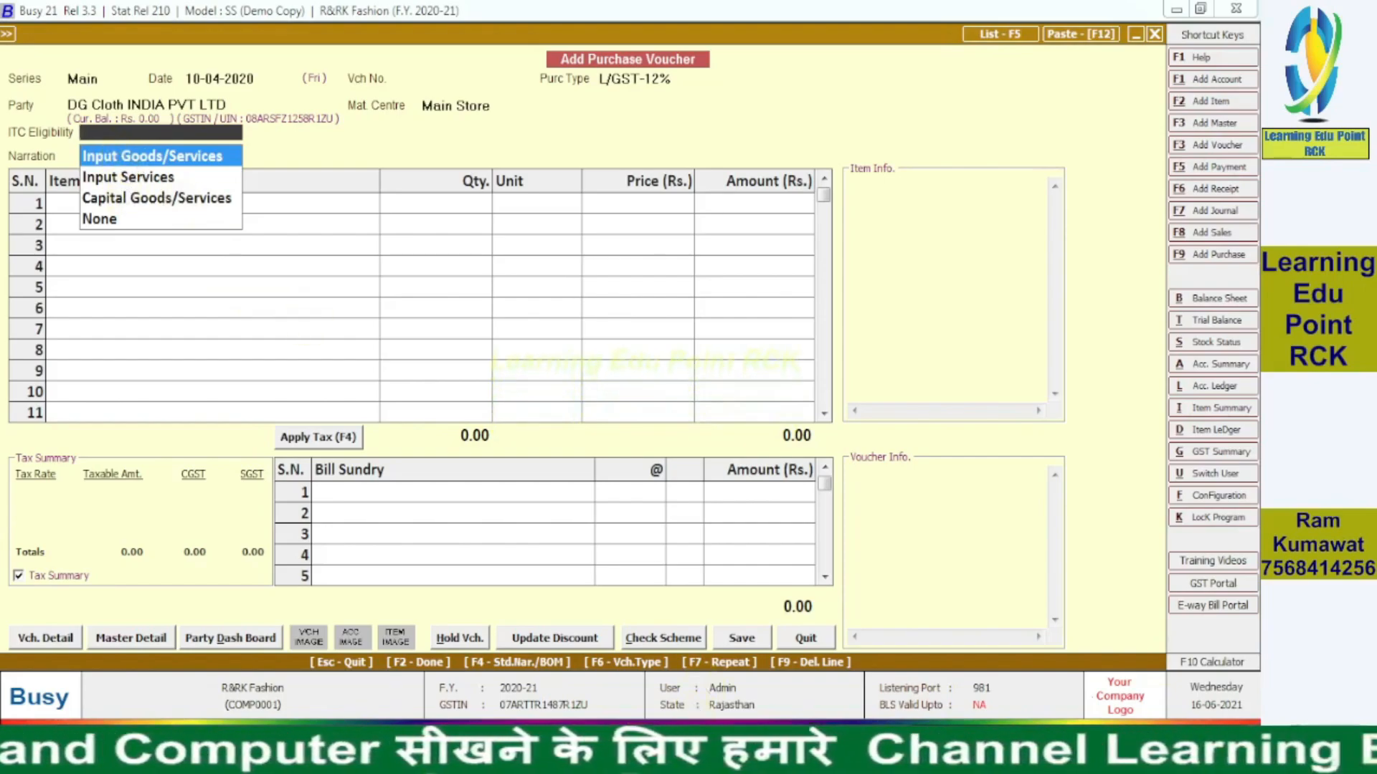
- Check the purchased items on the Excel invoice and set the Busy voucher's ITC eligibility to Input Goods/Services
left_click(700, 751)
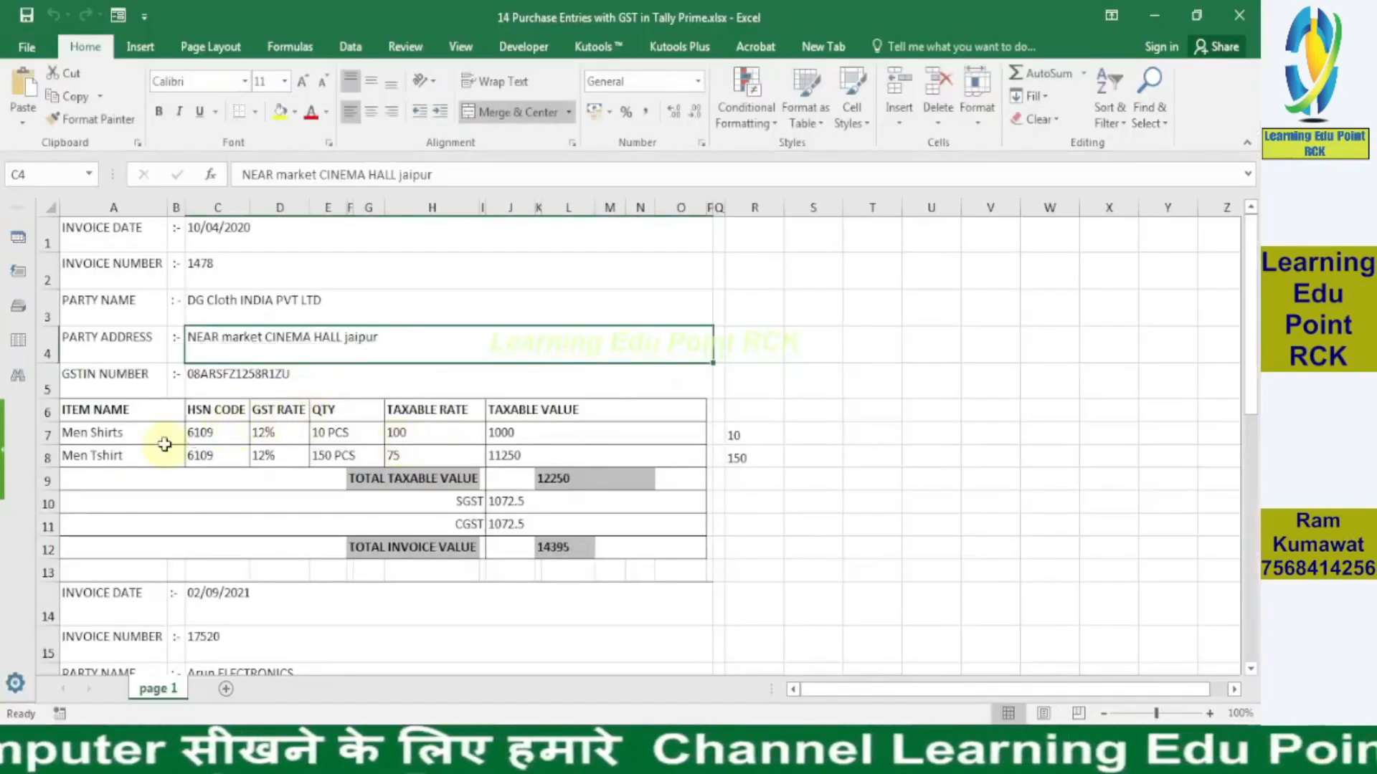
left_click(701, 750)
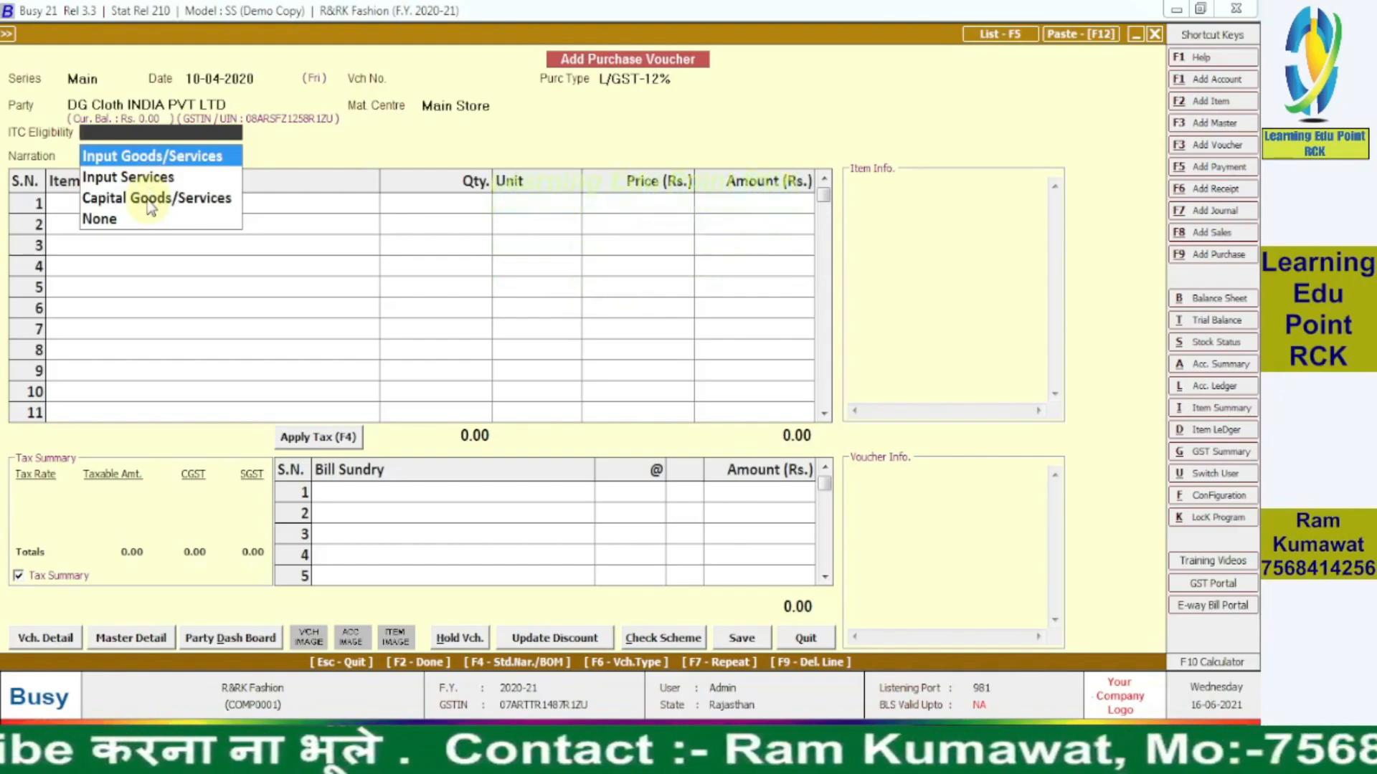
left_click(143, 159)
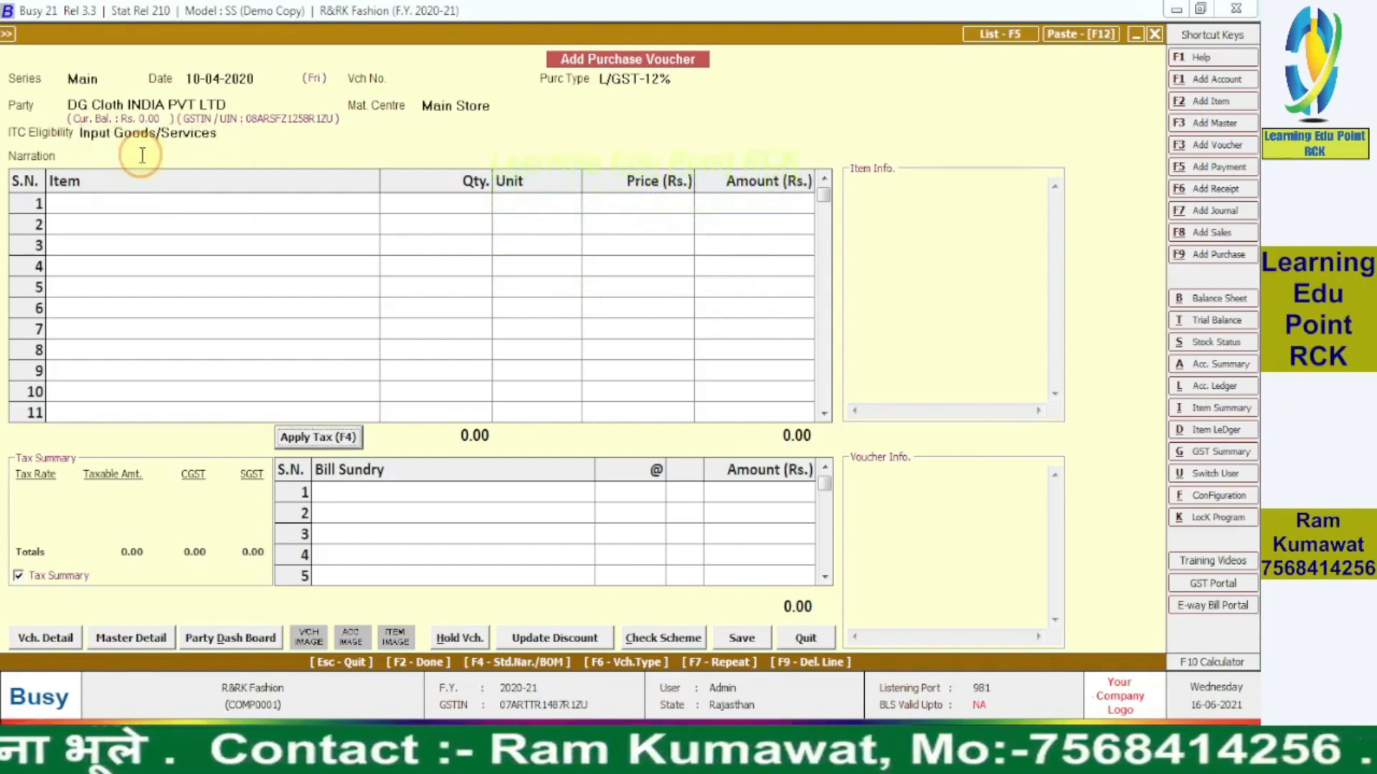
- Check the first item on the Excel invoice and enter Men Shirts as the first item in the Busy purchase voucher
left_click(186, 208)
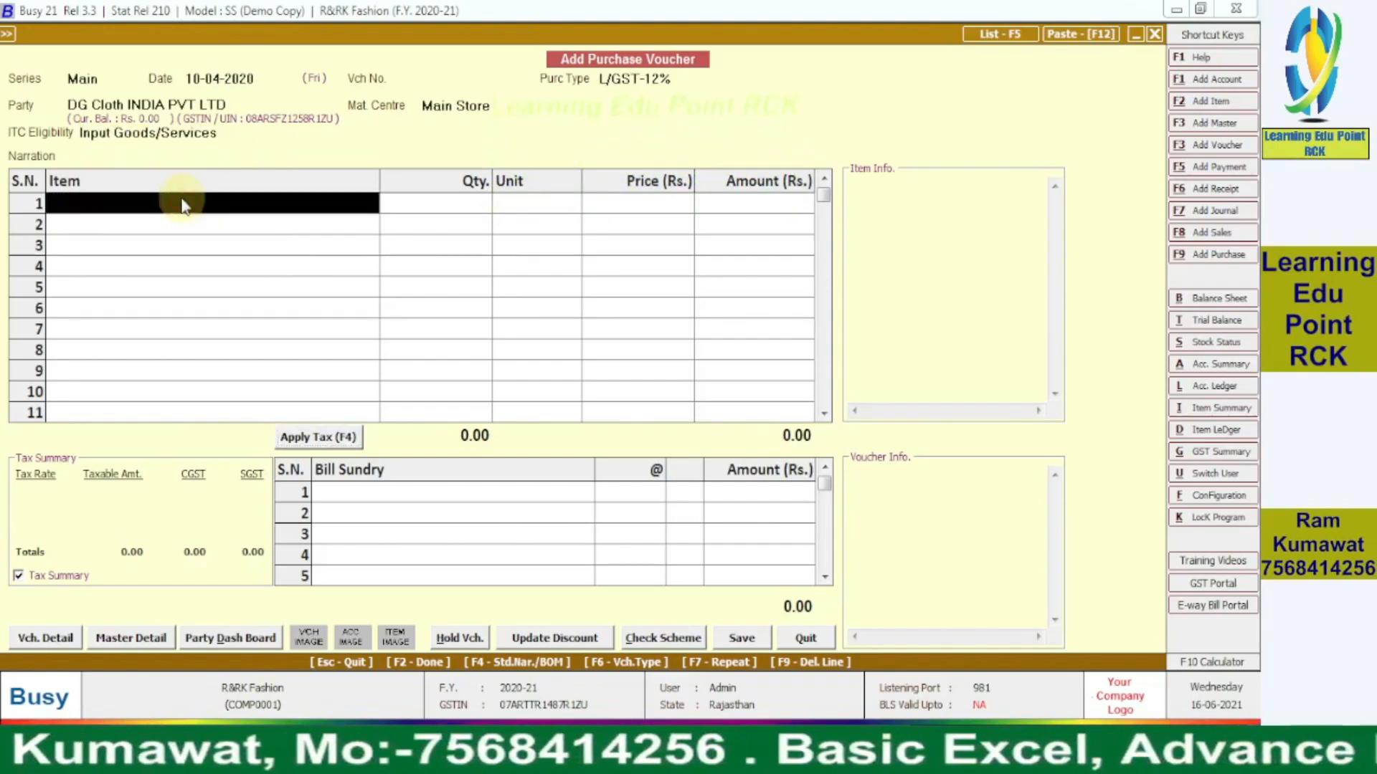
key("alt+Tab")
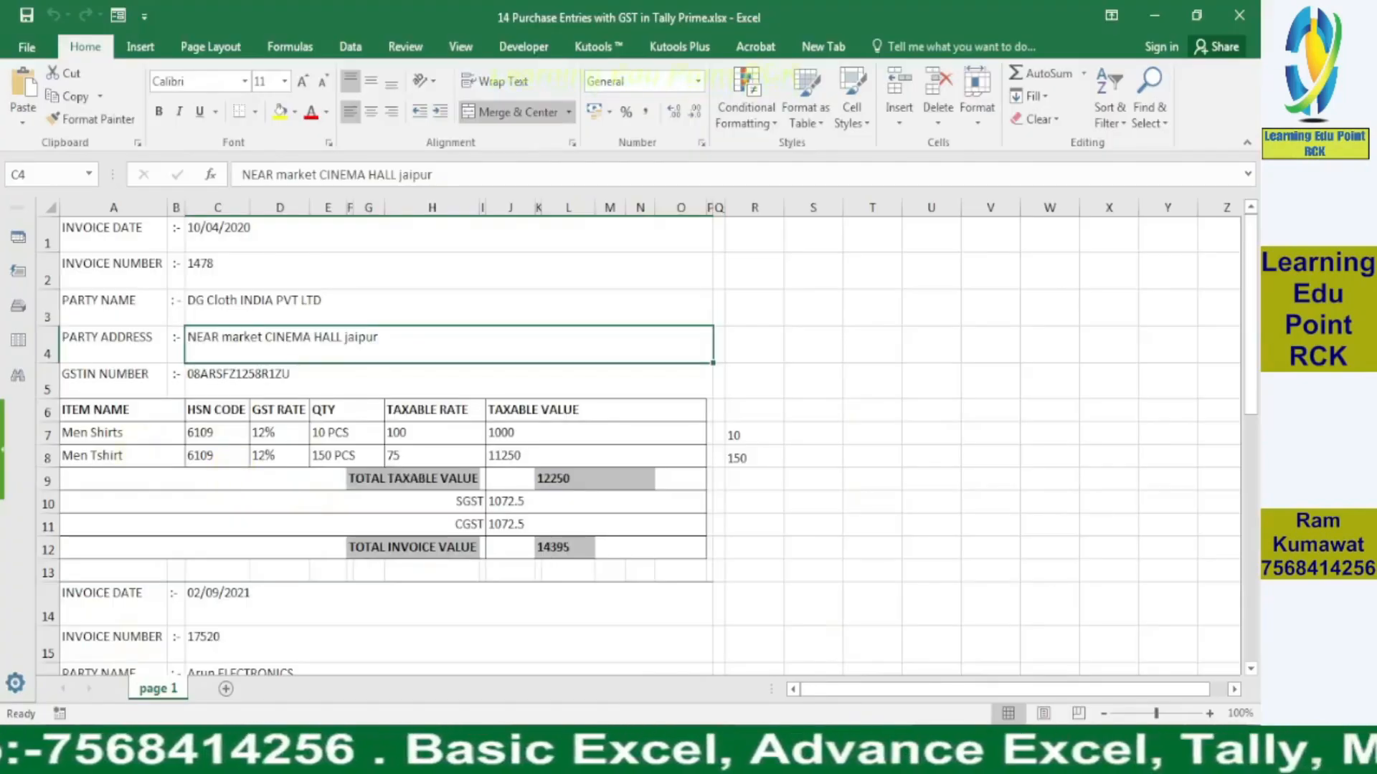
left_click(700, 749)
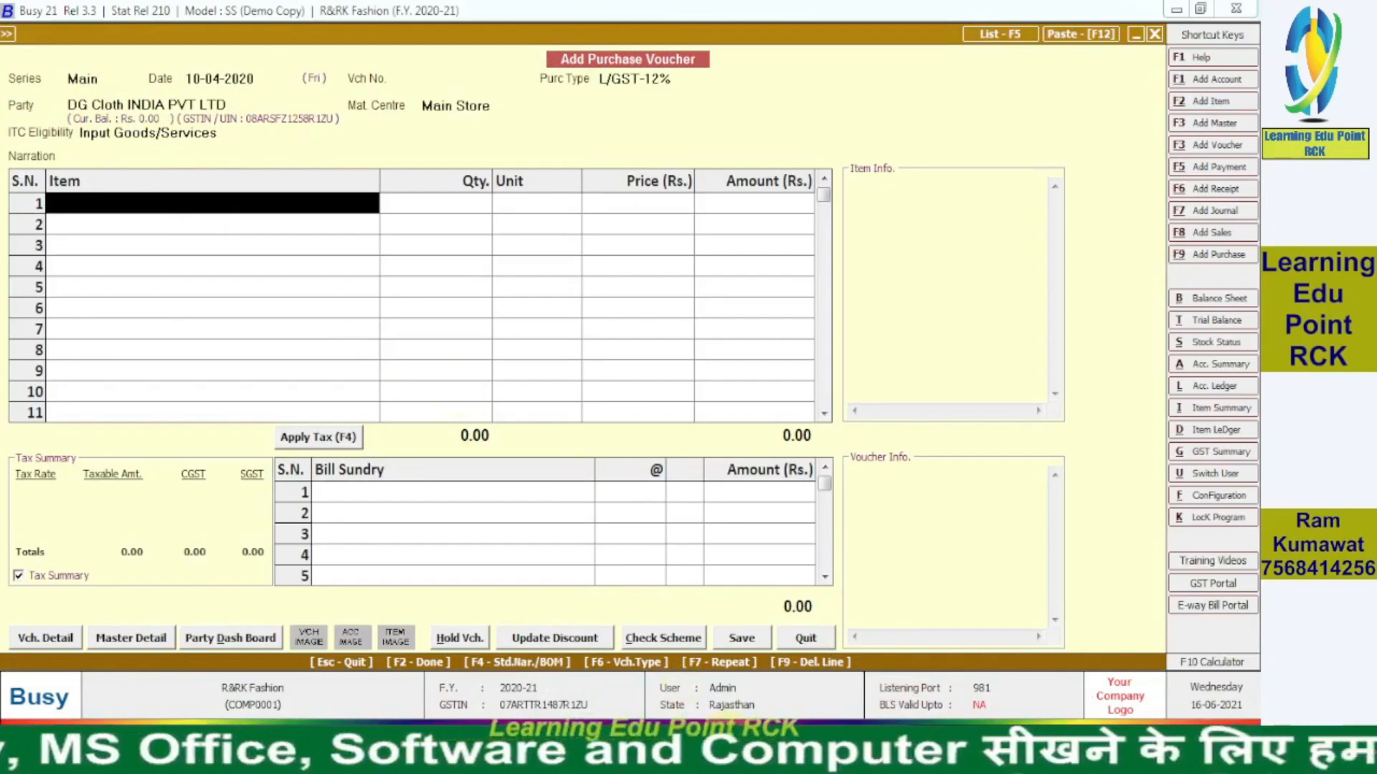
left_click(709, 745)
left_click(708, 746)
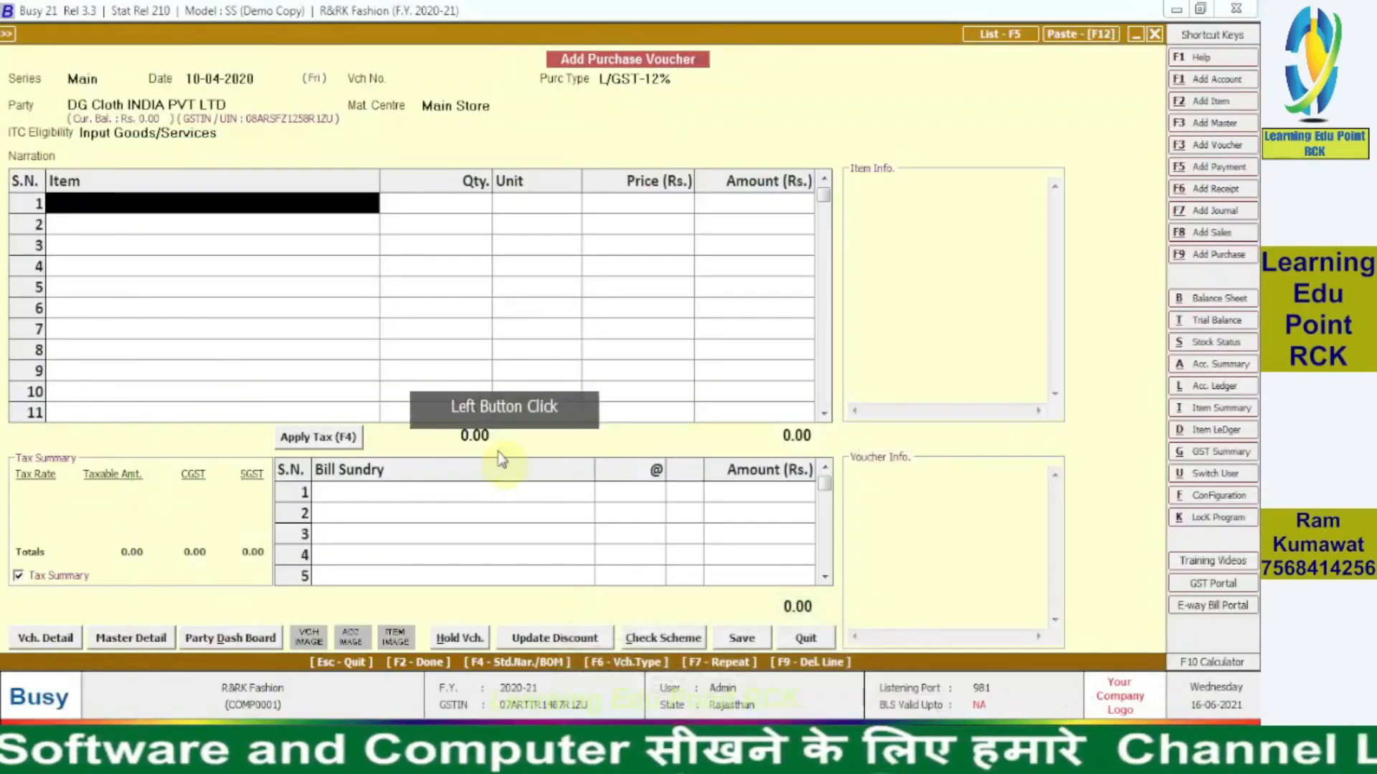
type("me")
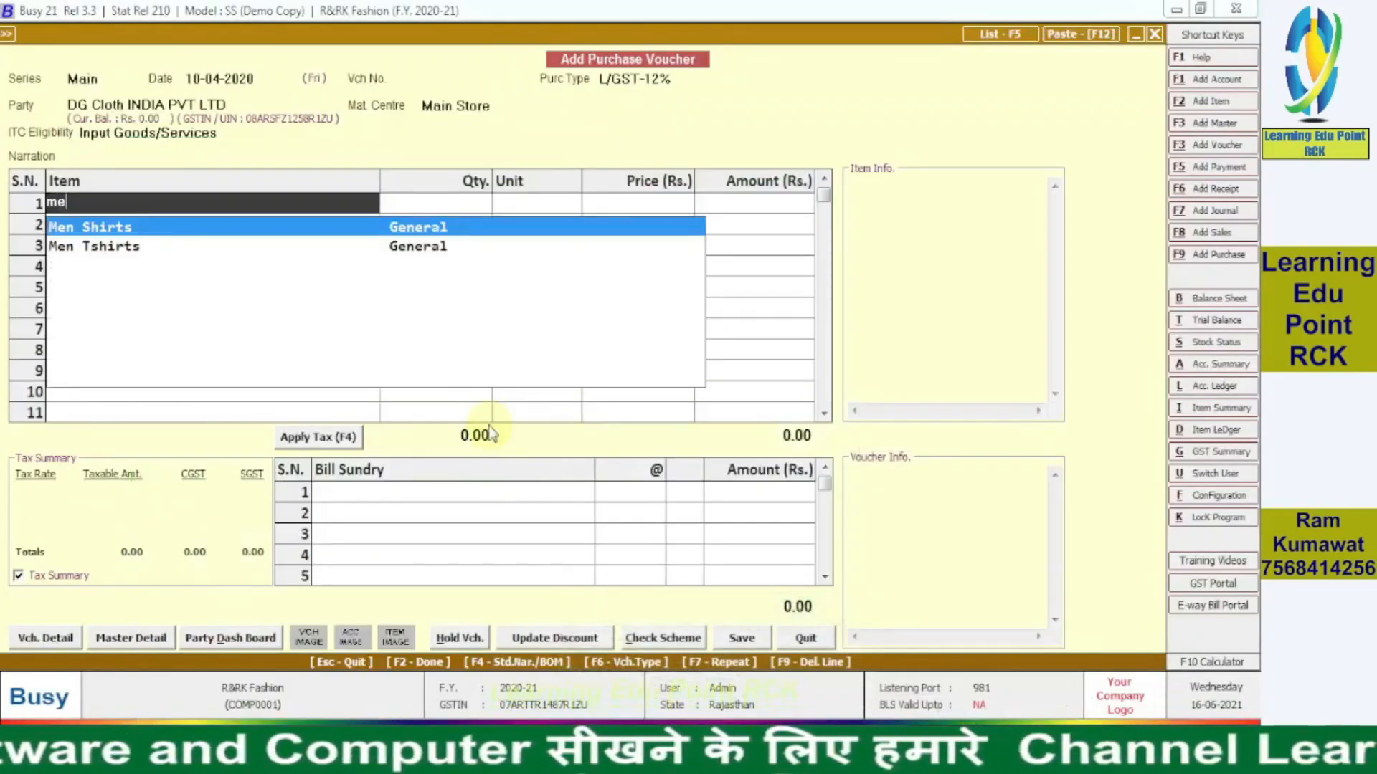
left_click(126, 227)
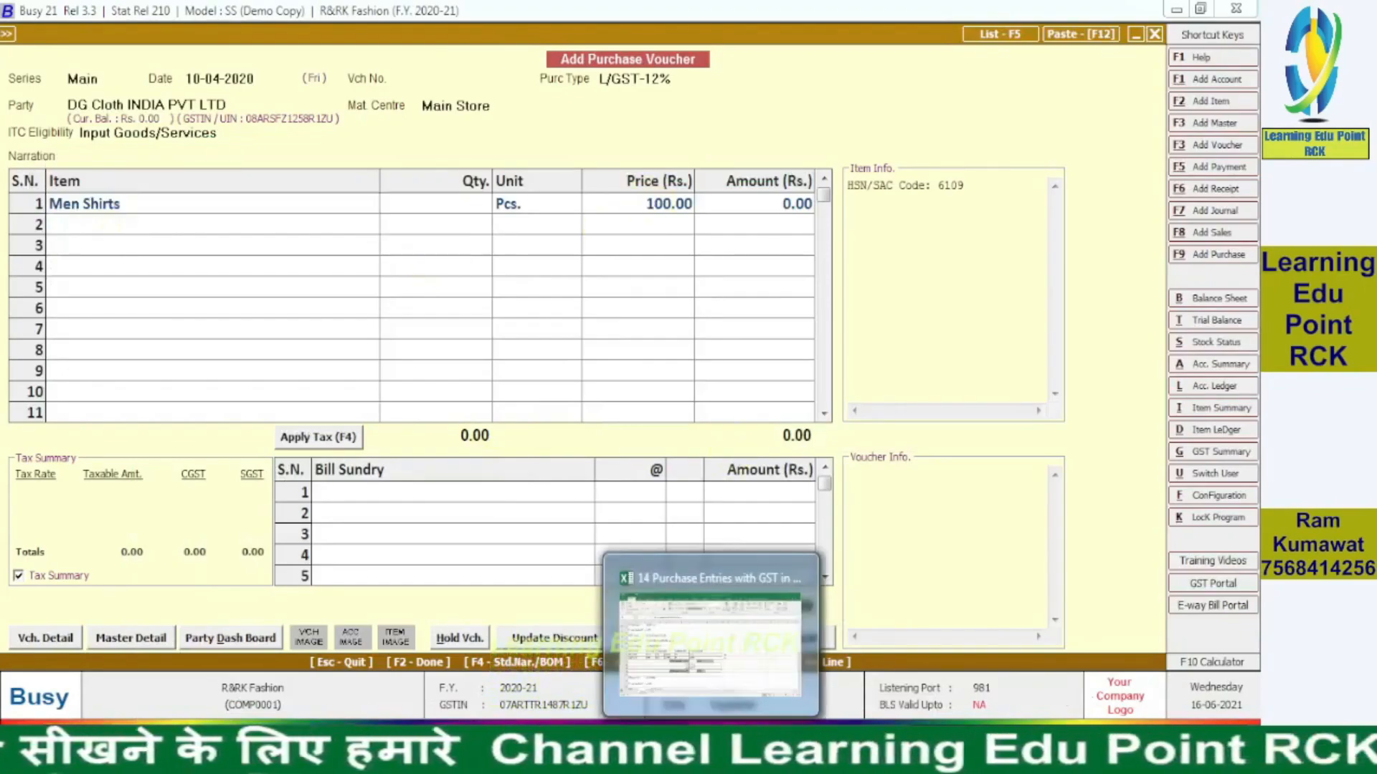
- Check the Men Shirts rate on the Excel invoice and set its quantity to 10 Pcs. in Busy, keeping the price at 100
left_click(709, 746)
left_click(409, 433)
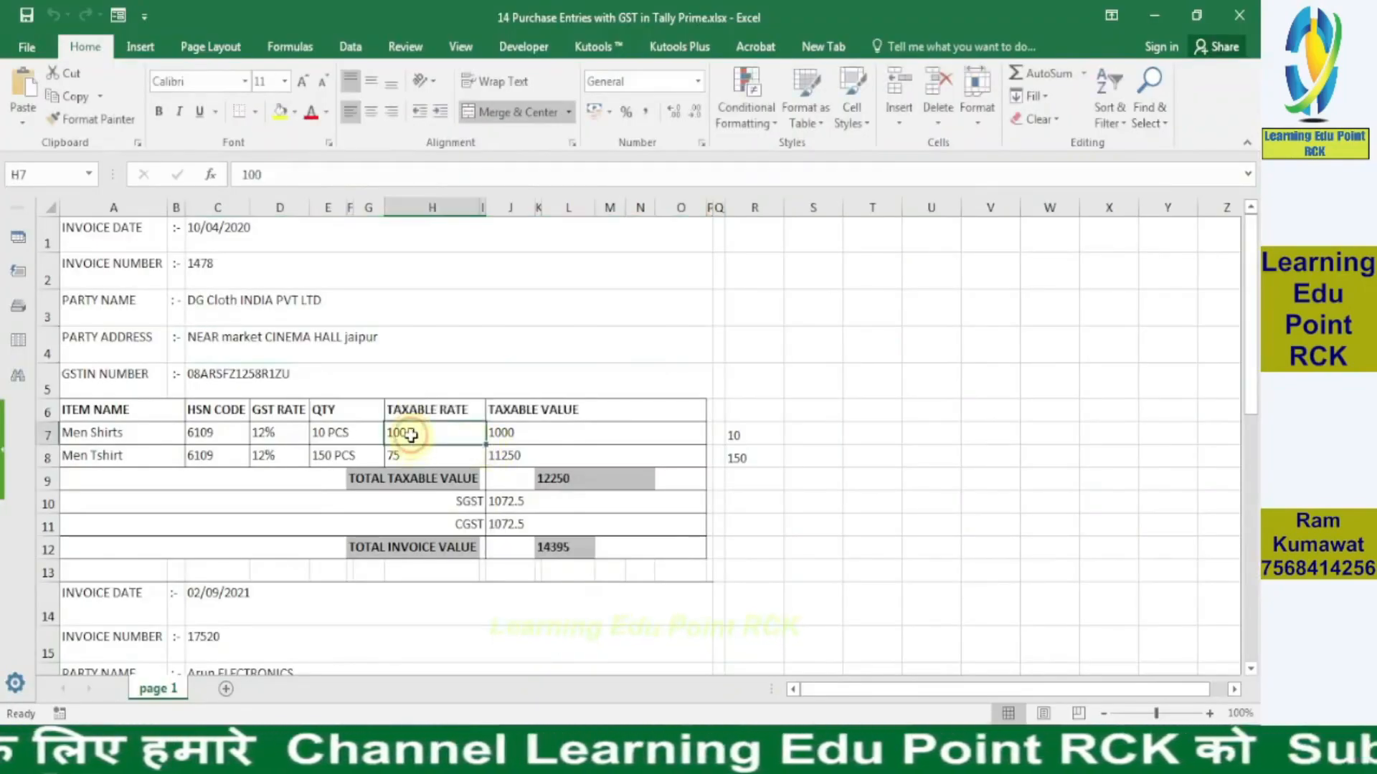
left_click(708, 746)
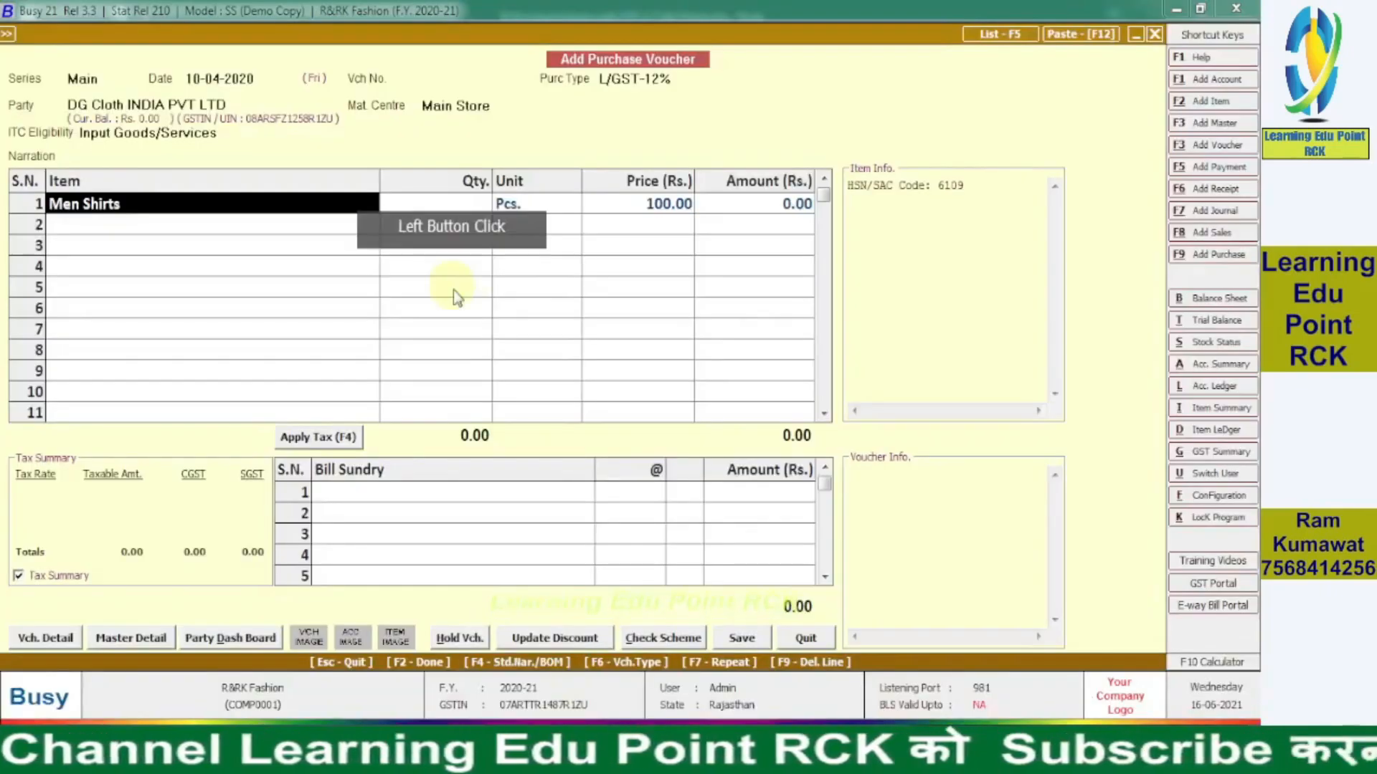
left_click(423, 203)
type("10")
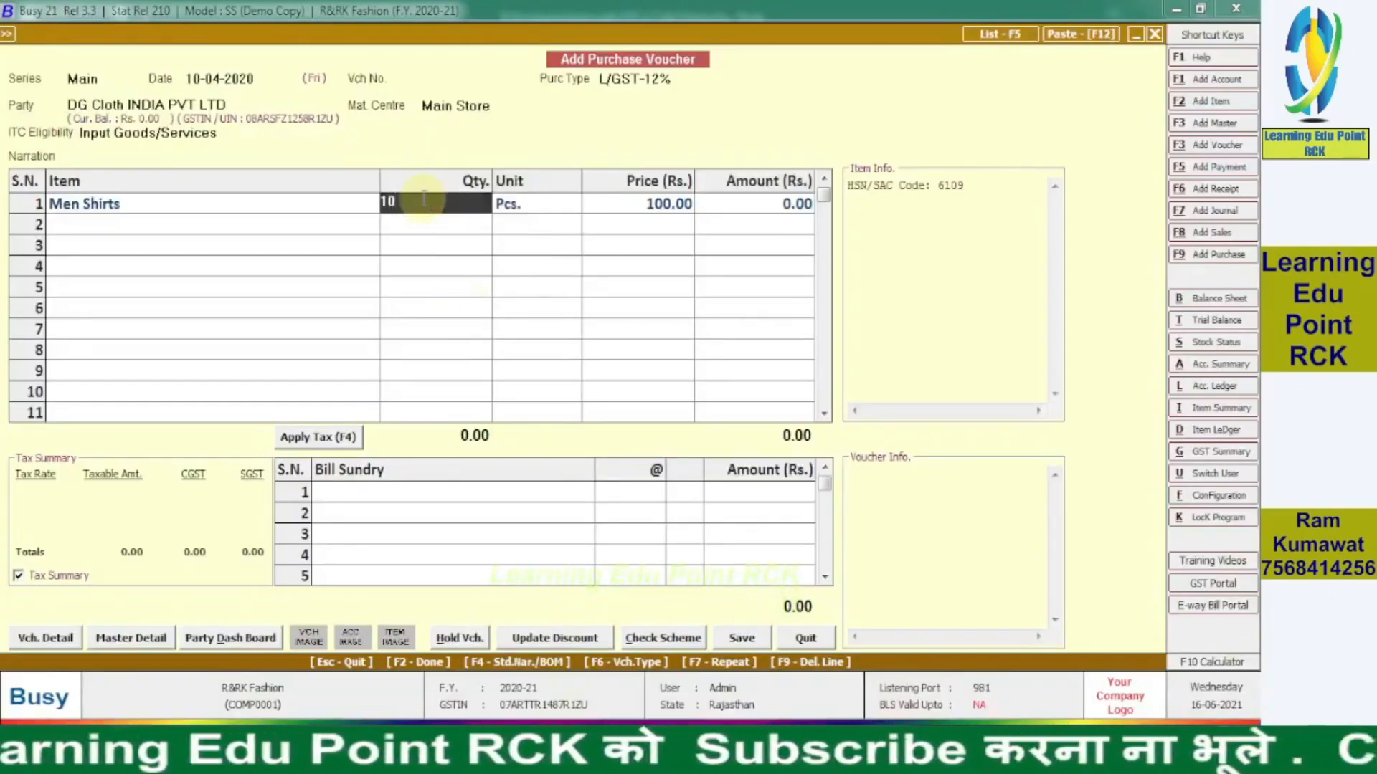
key("Return")
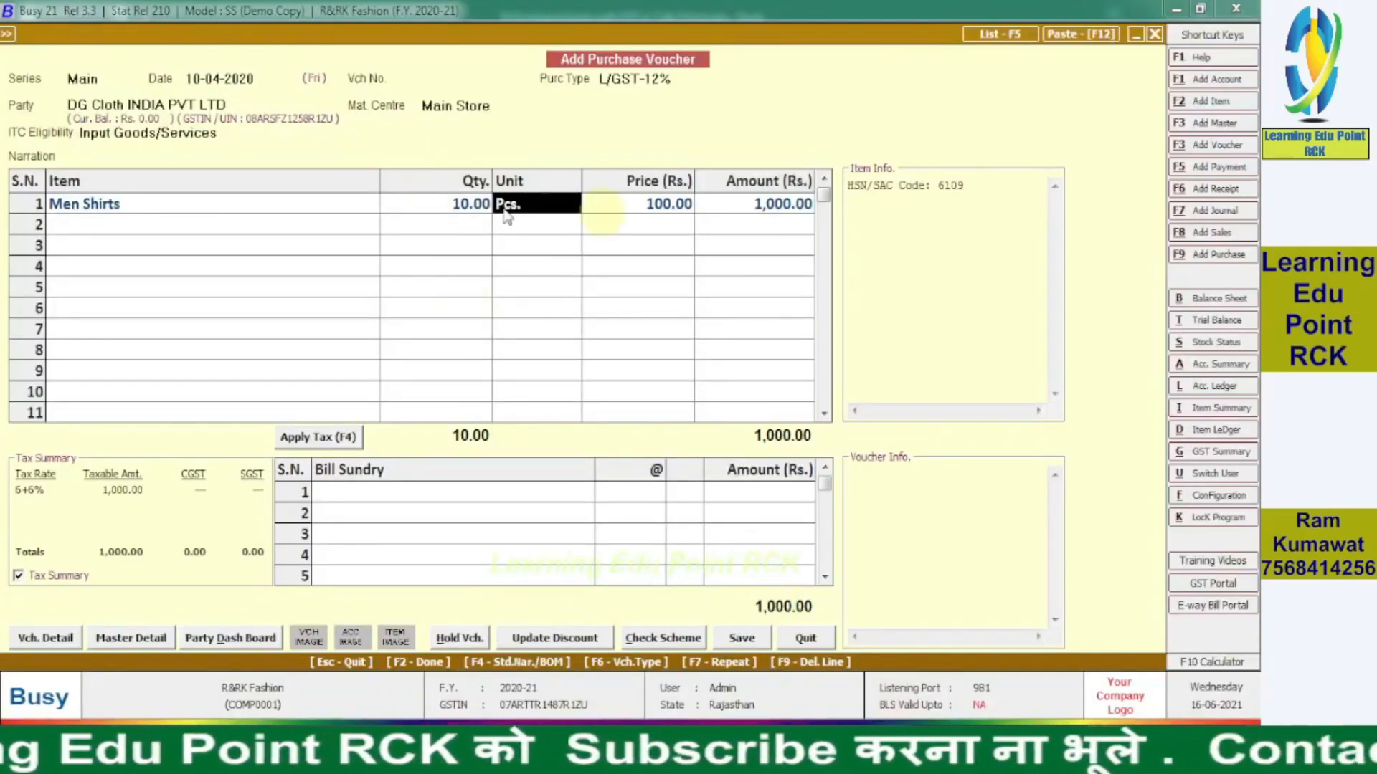
key("Return")
key("Return")
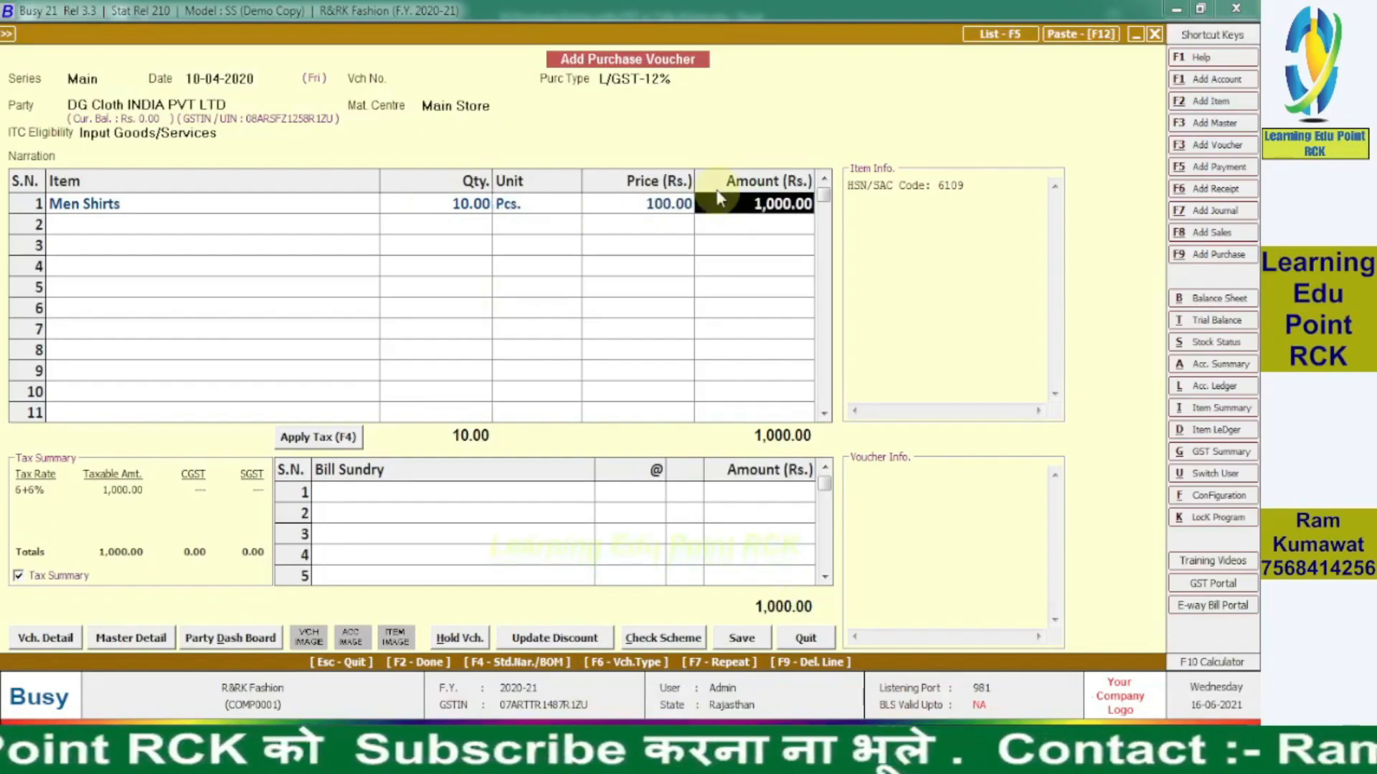
- Add Men Tshirts as the second item of the purchase voucher
key("Return")
type("men")
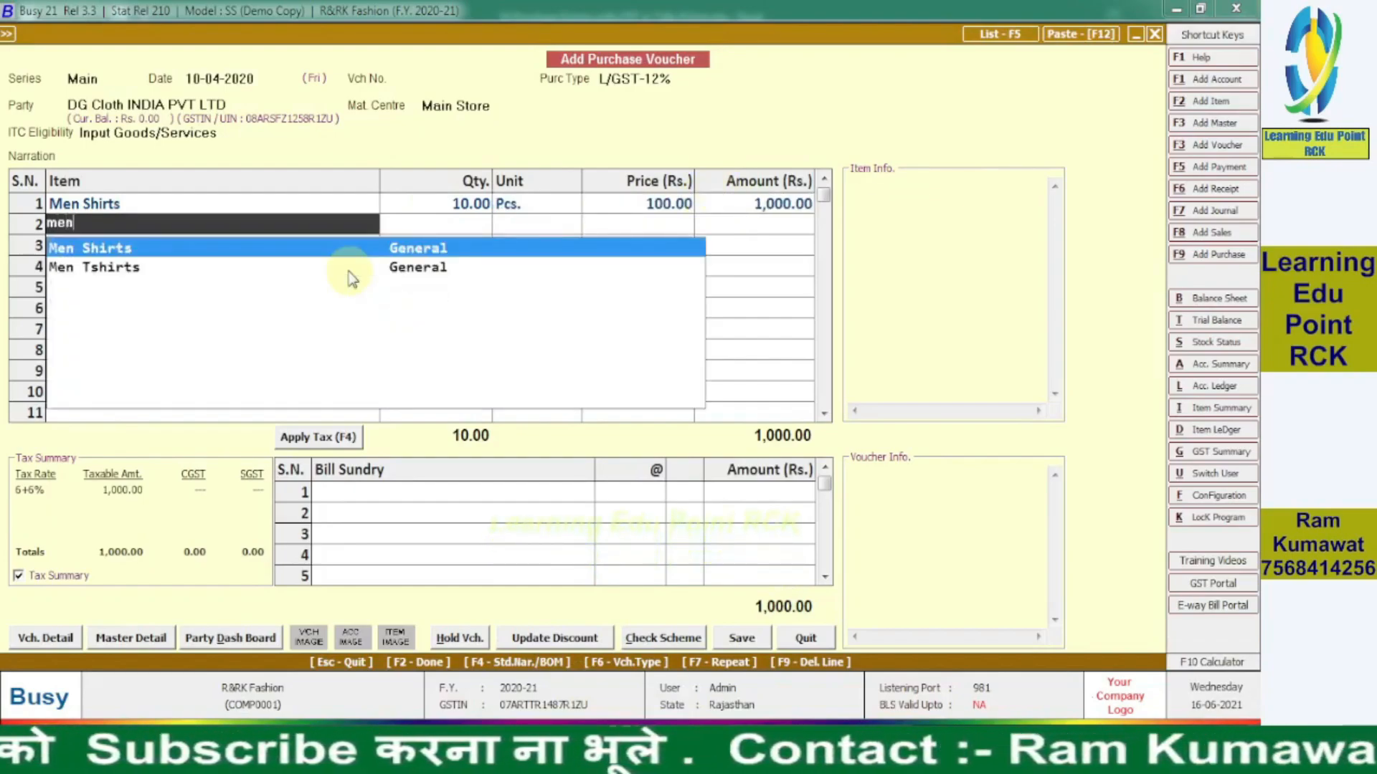
left_click(160, 269)
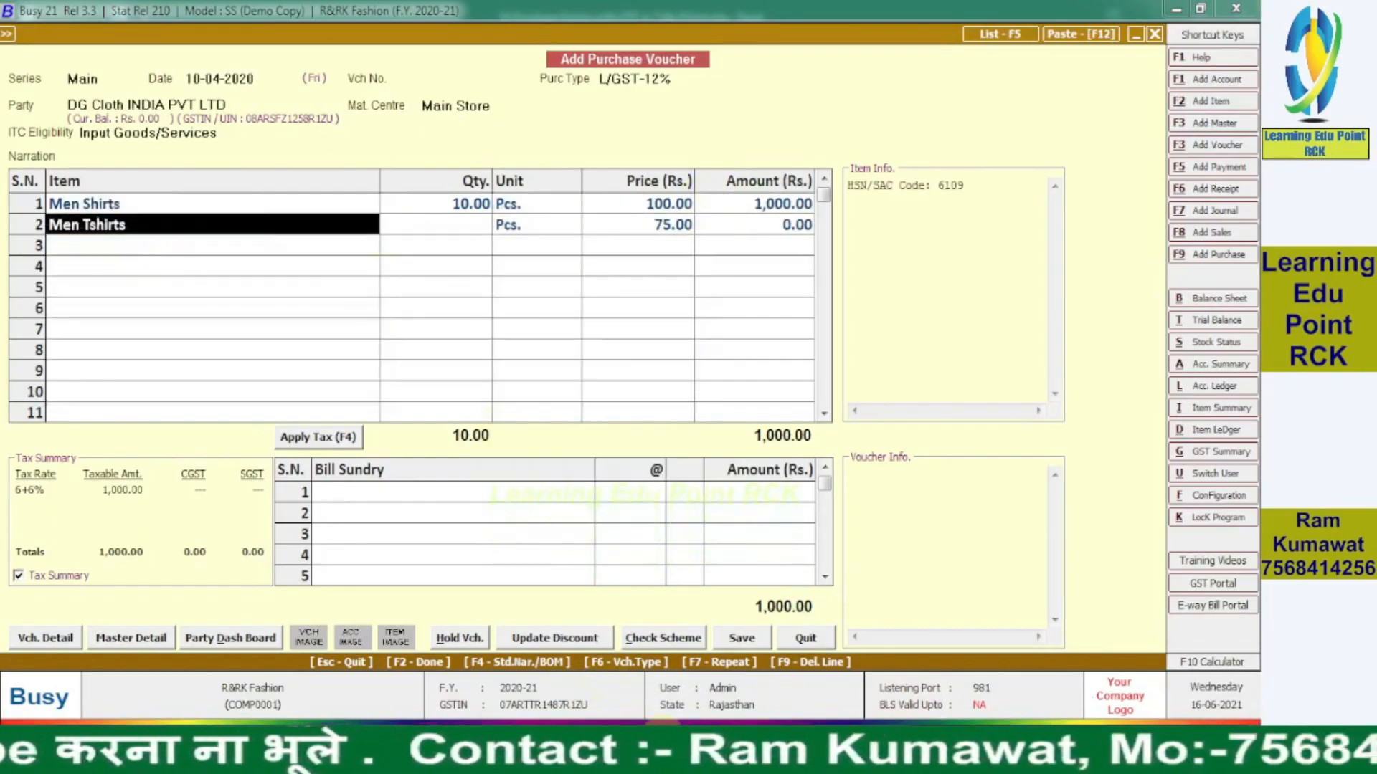
- Check the Men Tshirt quantity and rate on the Excel invoice and set the second item's quantity to 150 in Busy
left_click(439, 396)
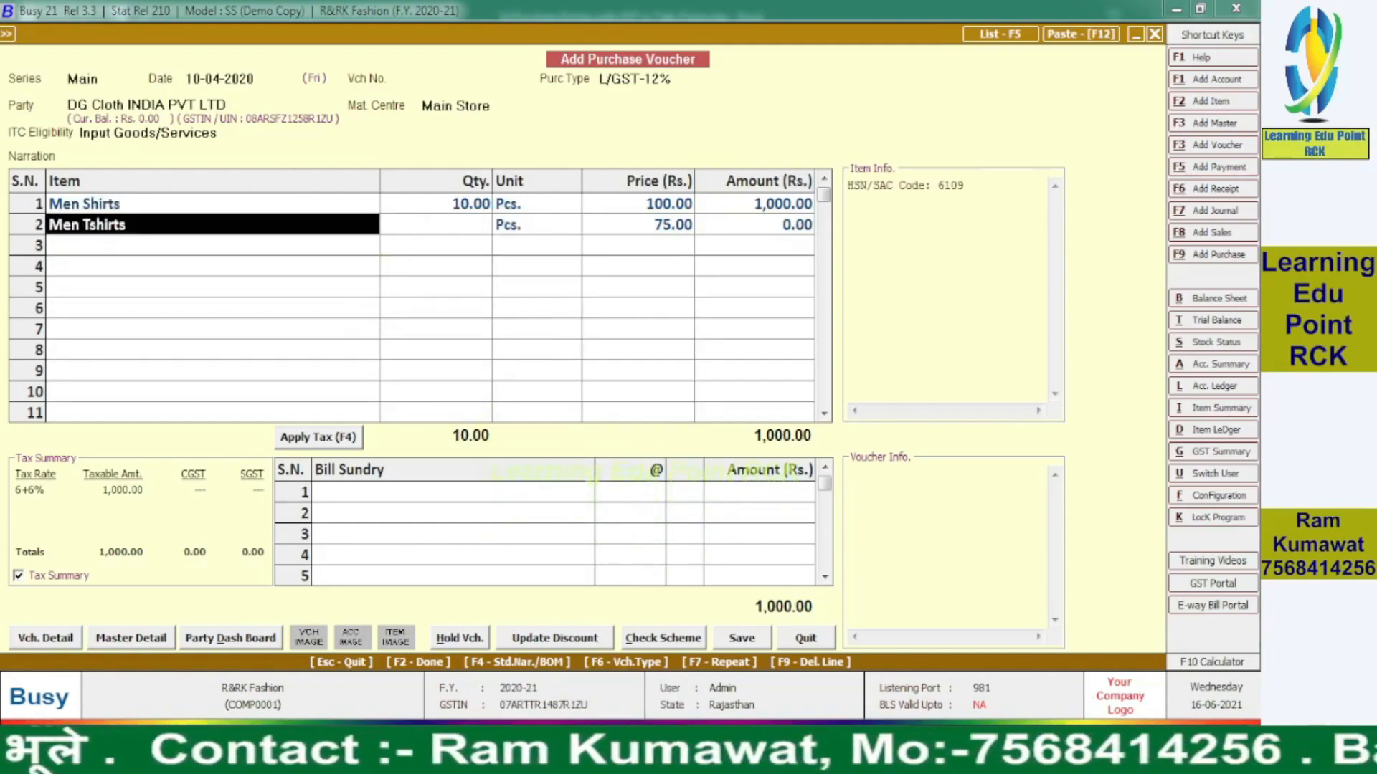
left_click(640, 689)
left_click(442, 460)
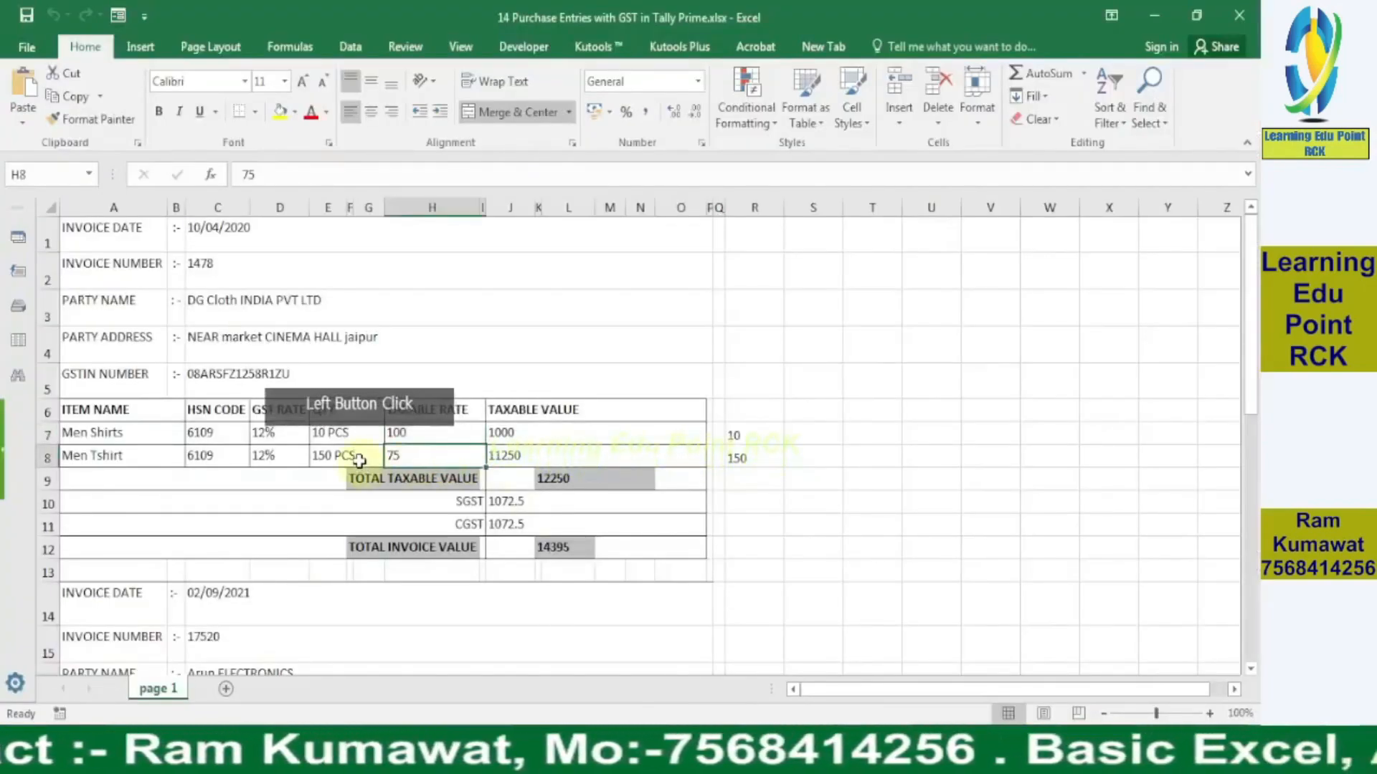
key("alt+Tab")
left_click(605, 224)
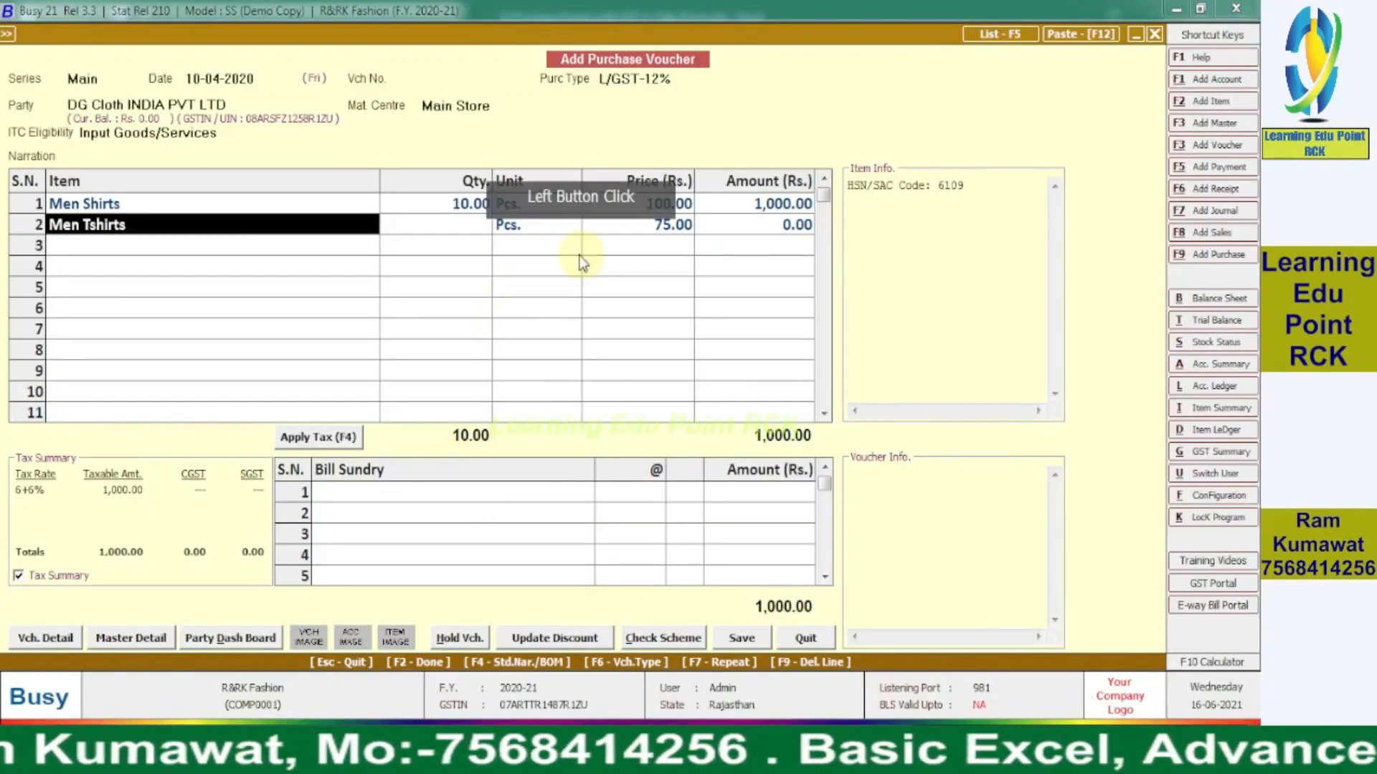
left_click(471, 226)
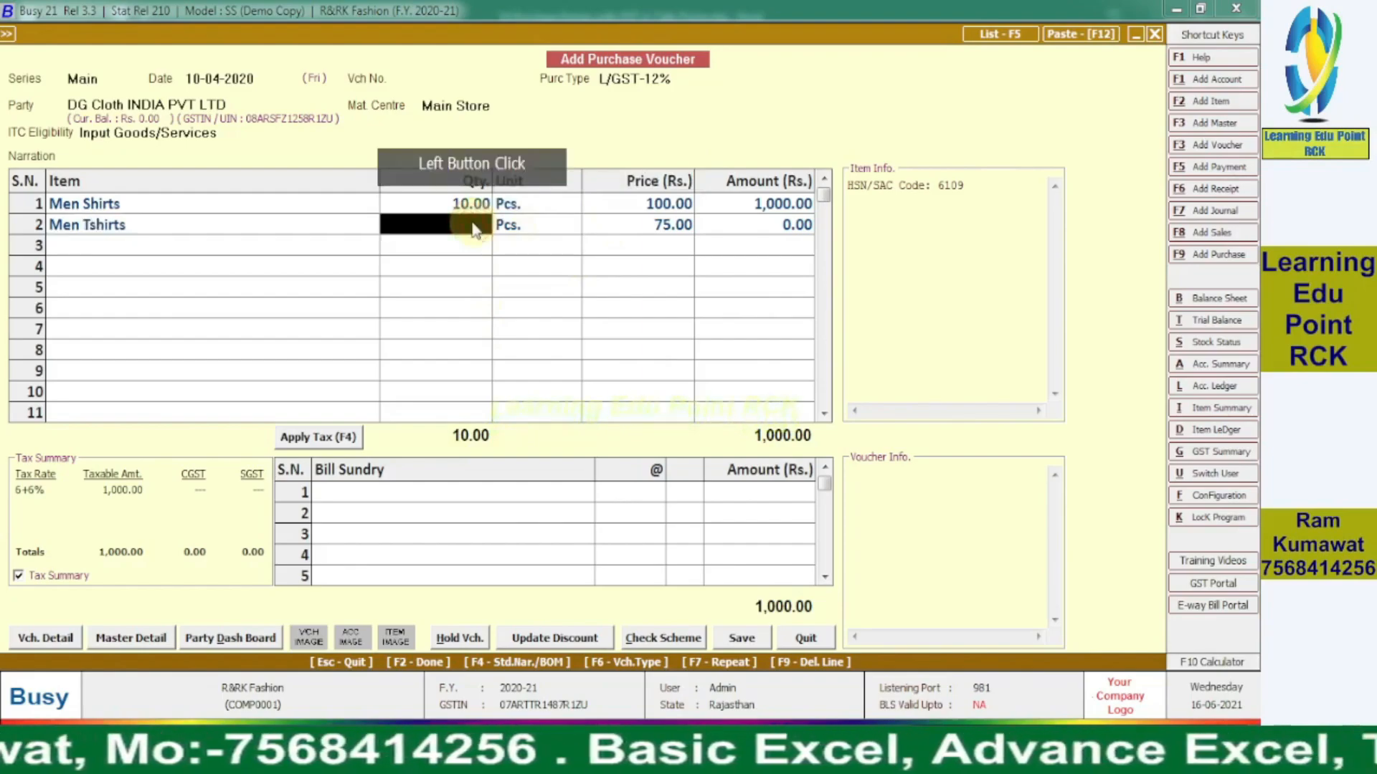
type("150")
key("Return")
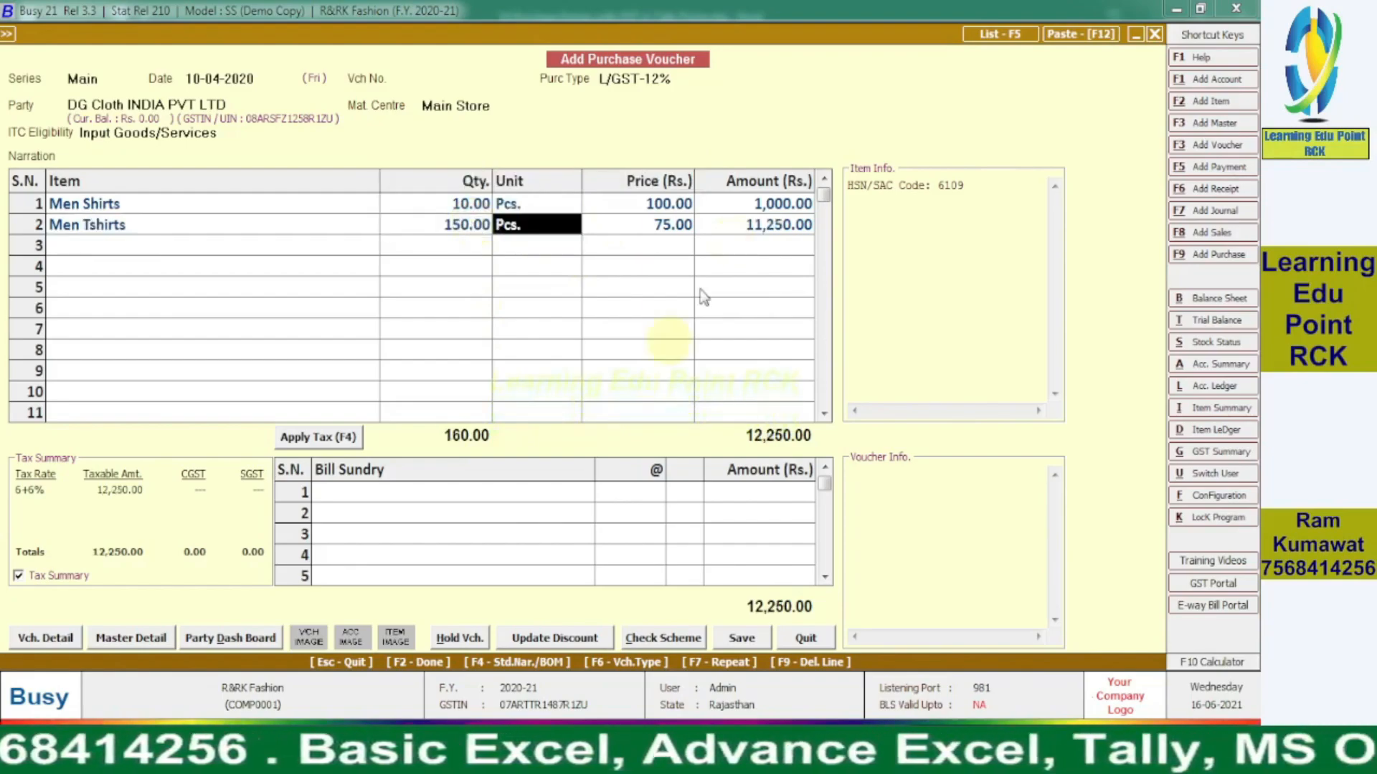
- Check the SGST calculation on the Excel invoice, apply the tax to the Busy voucher and examine the CGST and SGST amounts
key("alt+Tab")
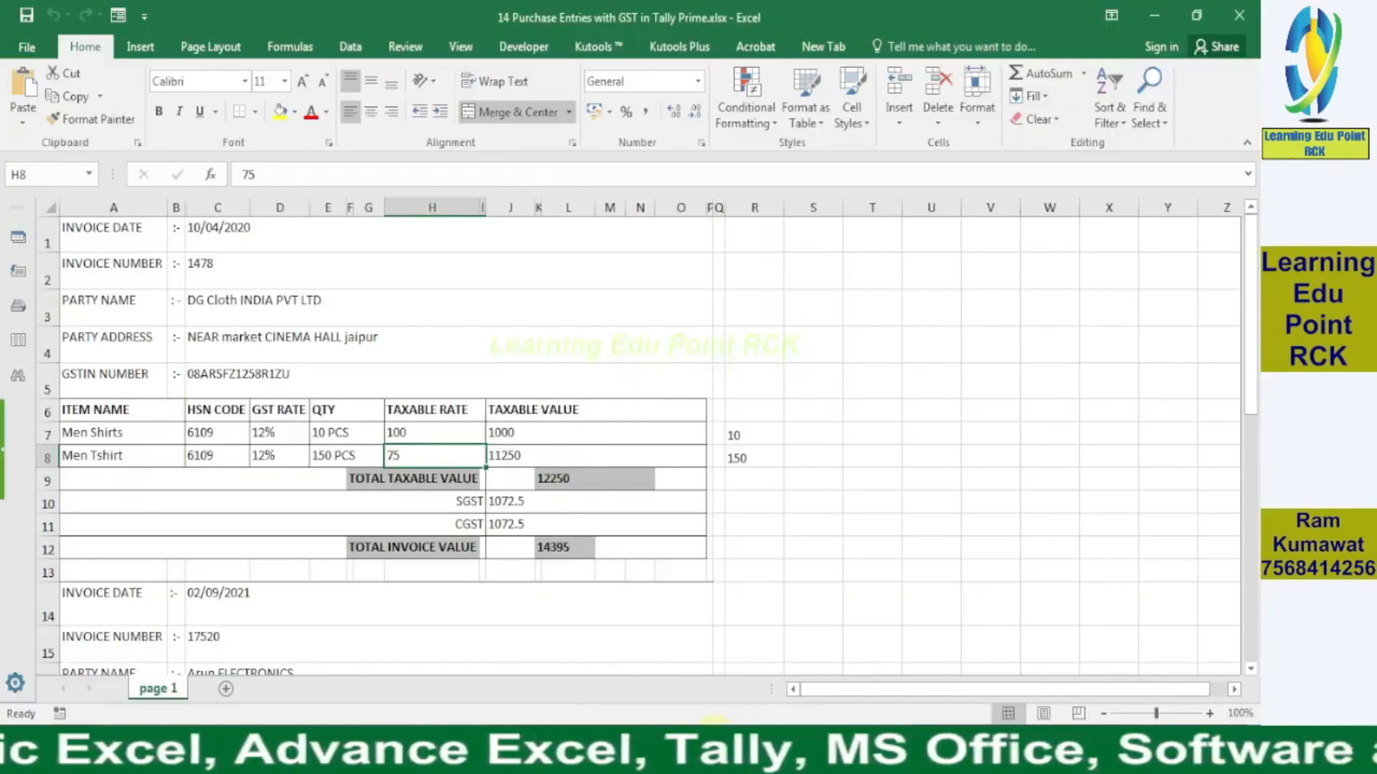
left_click(683, 725)
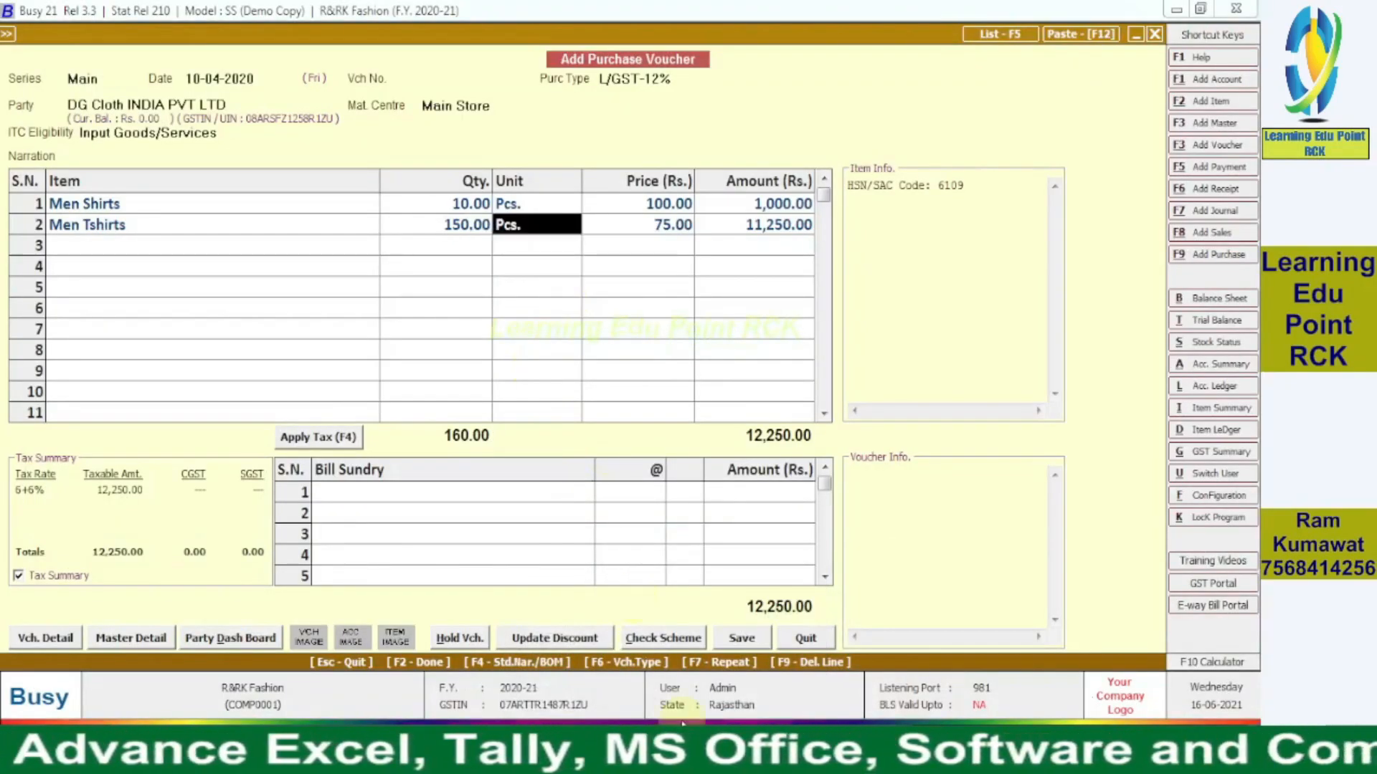
key("alt+Tab")
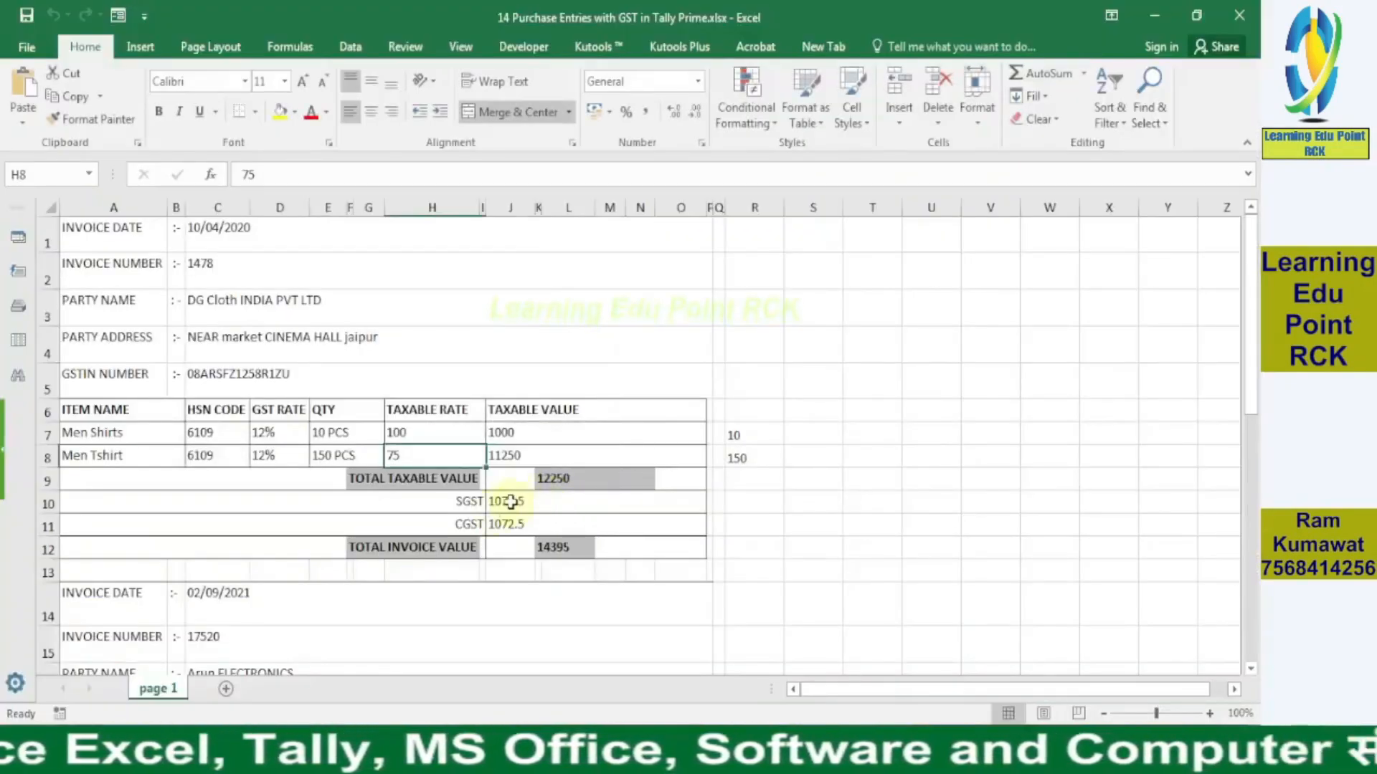
left_click(509, 502)
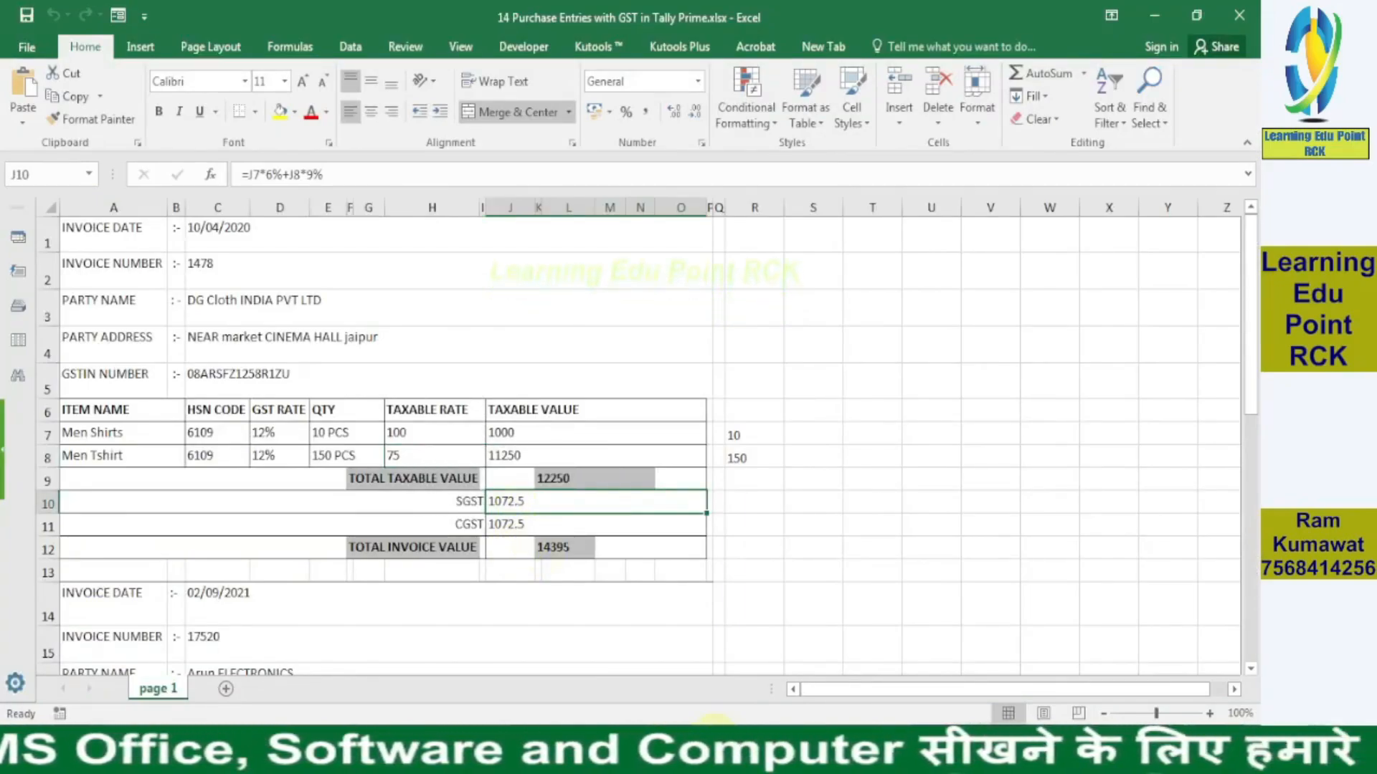
left_click(716, 719)
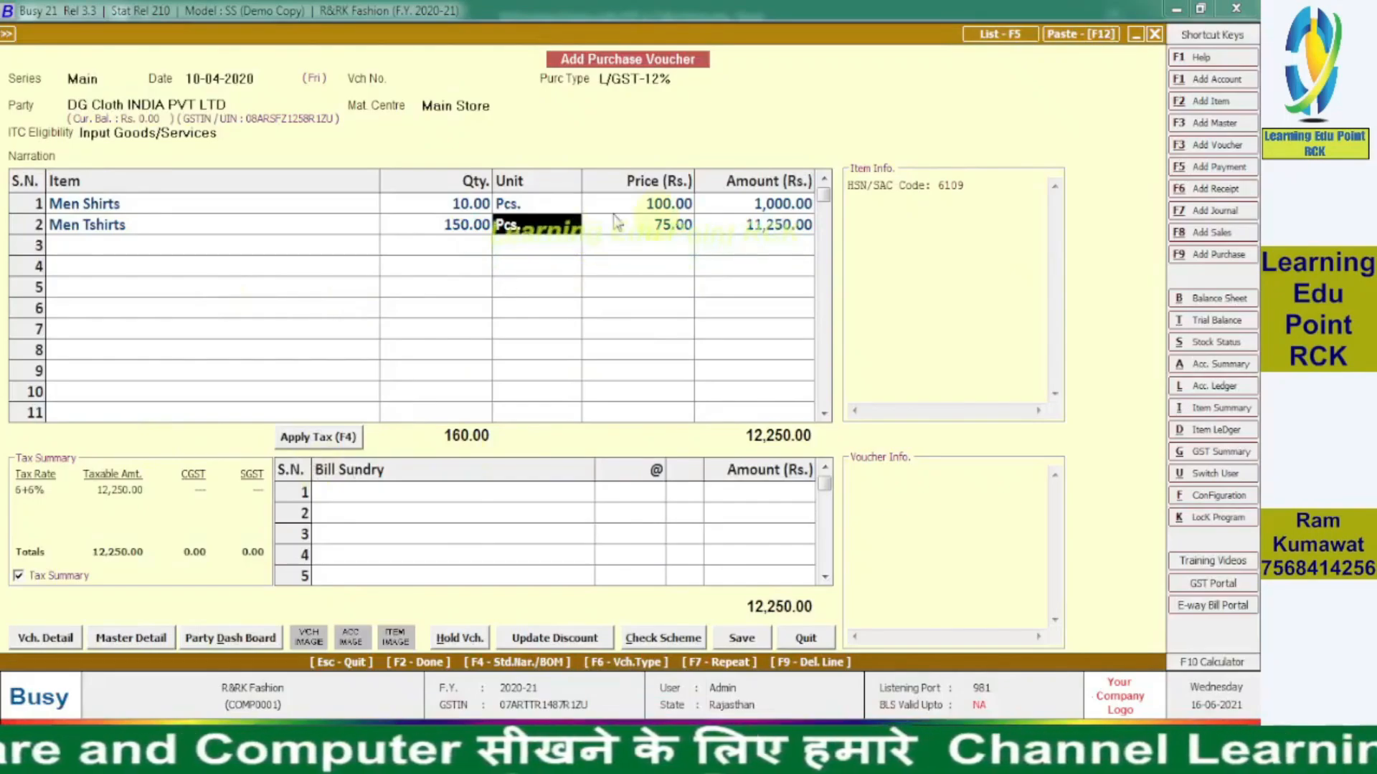
left_click(319, 439)
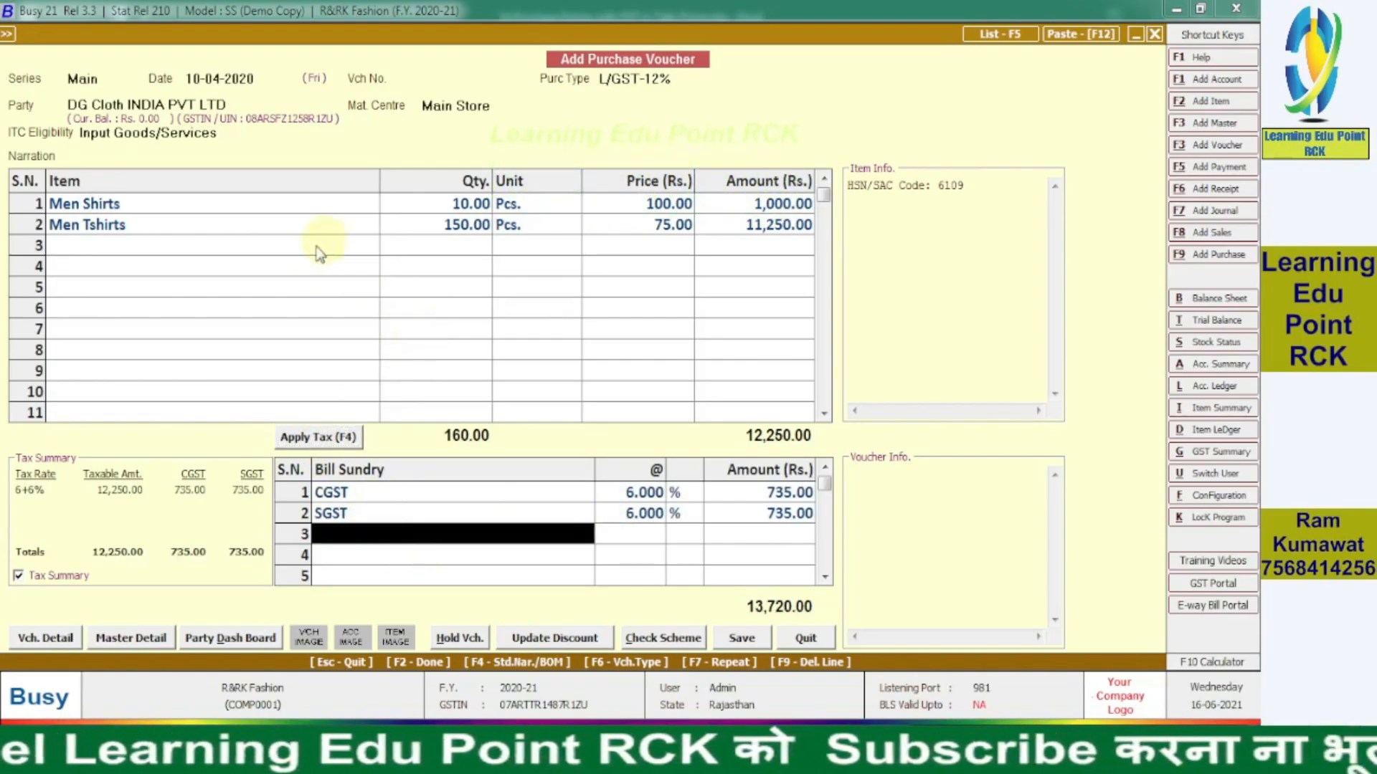
left_click(751, 495)
left_click(751, 514)
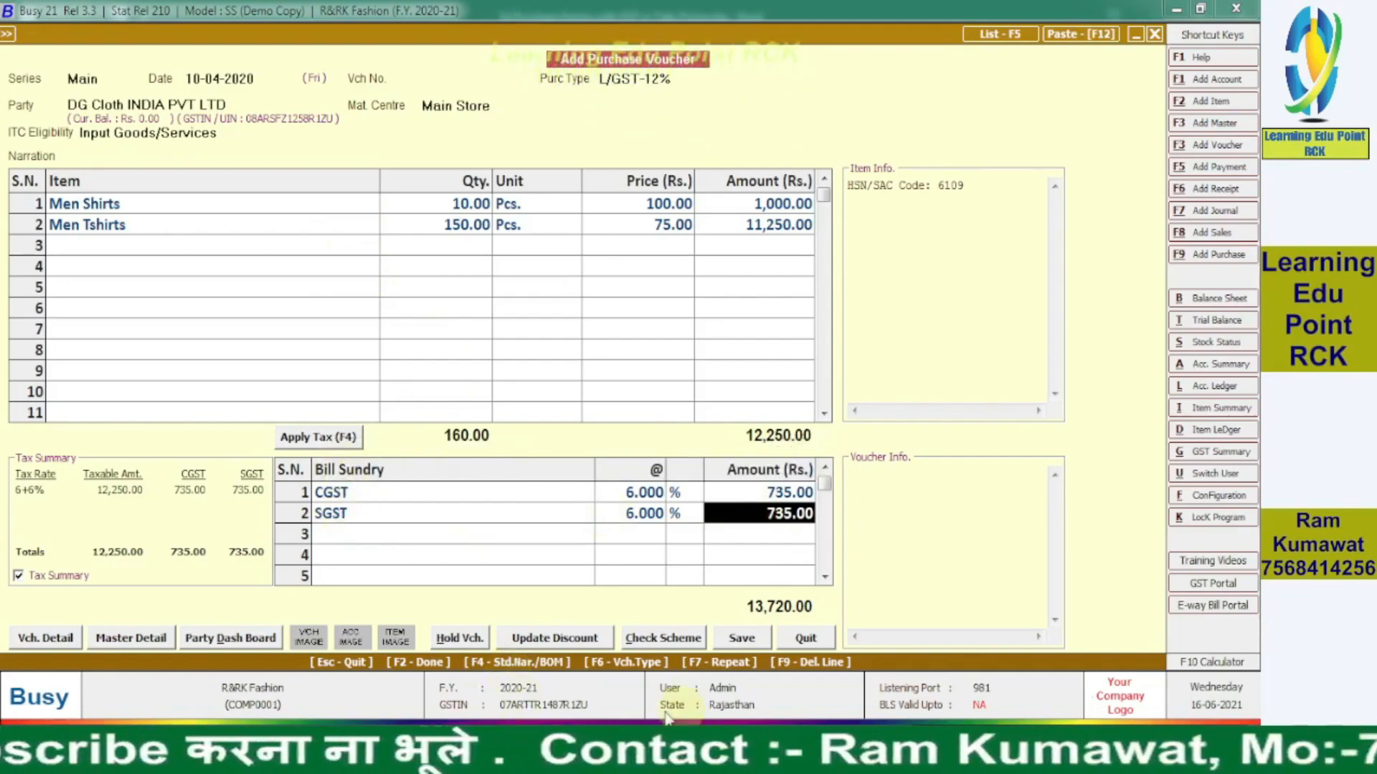
- Switch to the Excel invoice and replace the SGST formula with =K9*6%, based on the total taxable value
left_click(702, 751)
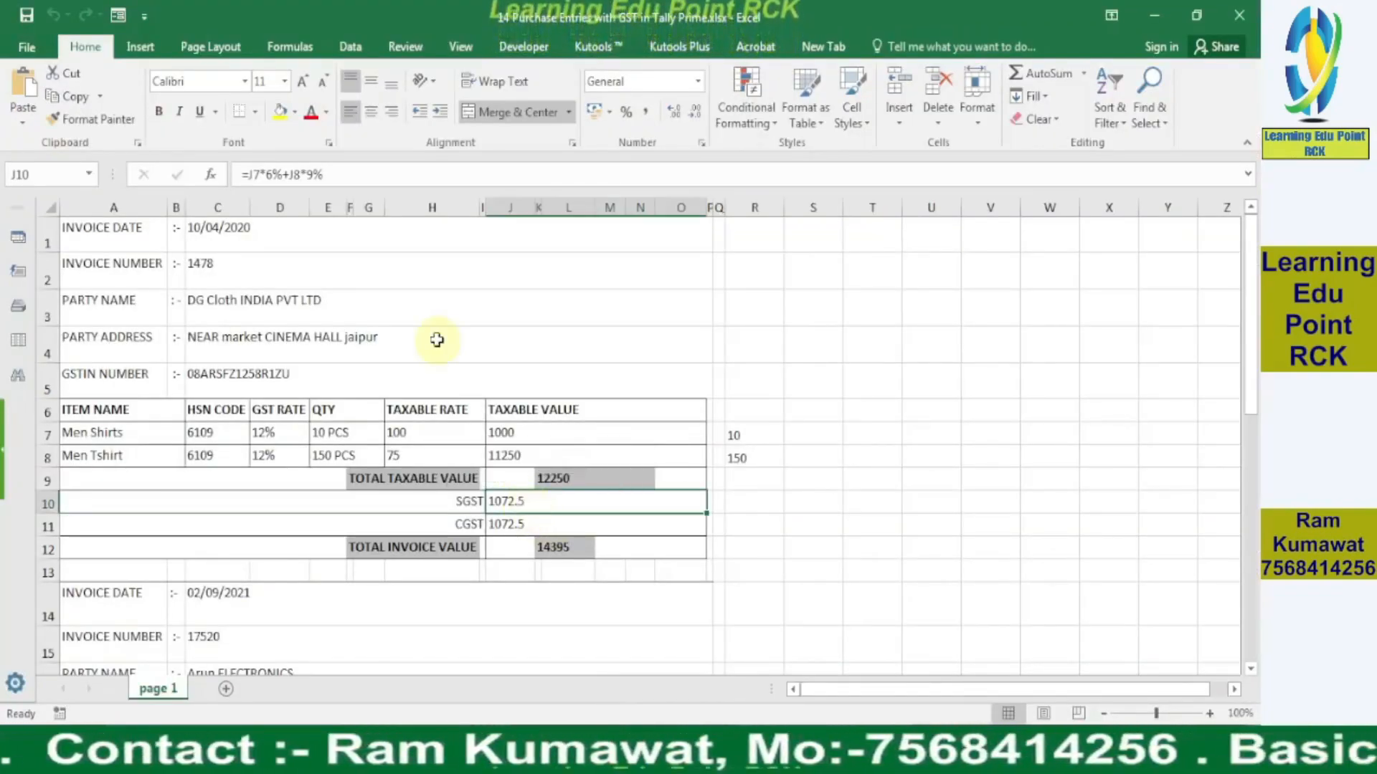
key("F2")
key("Escape")
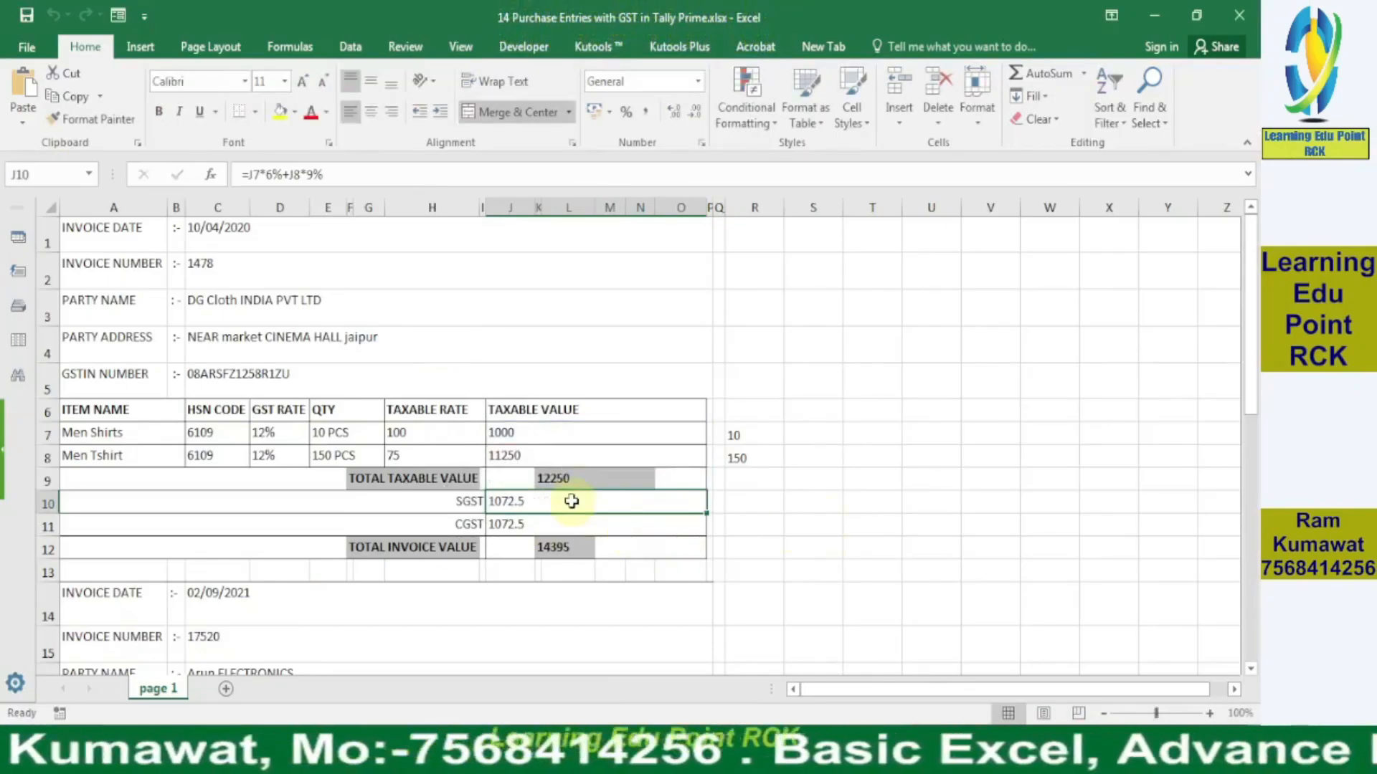
type("=")
key("Up")
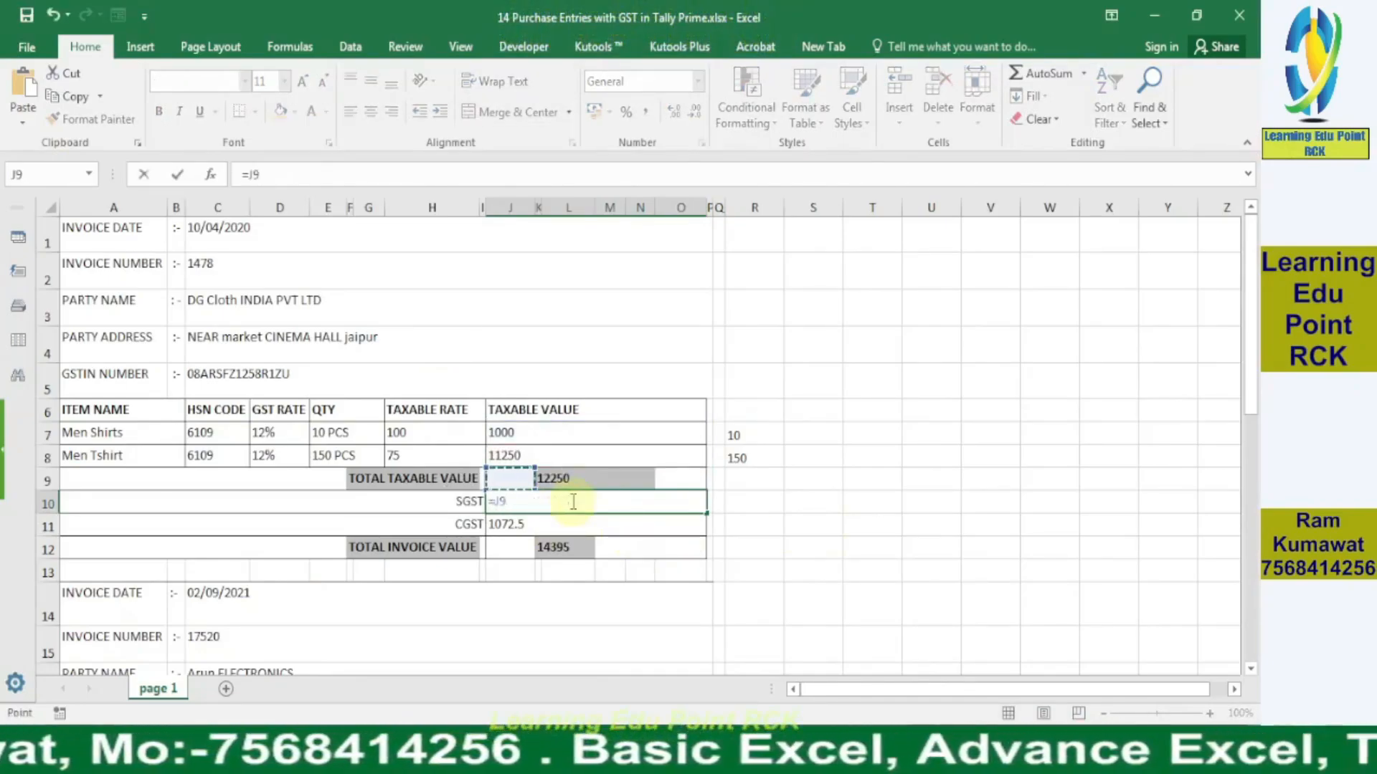
key("Right")
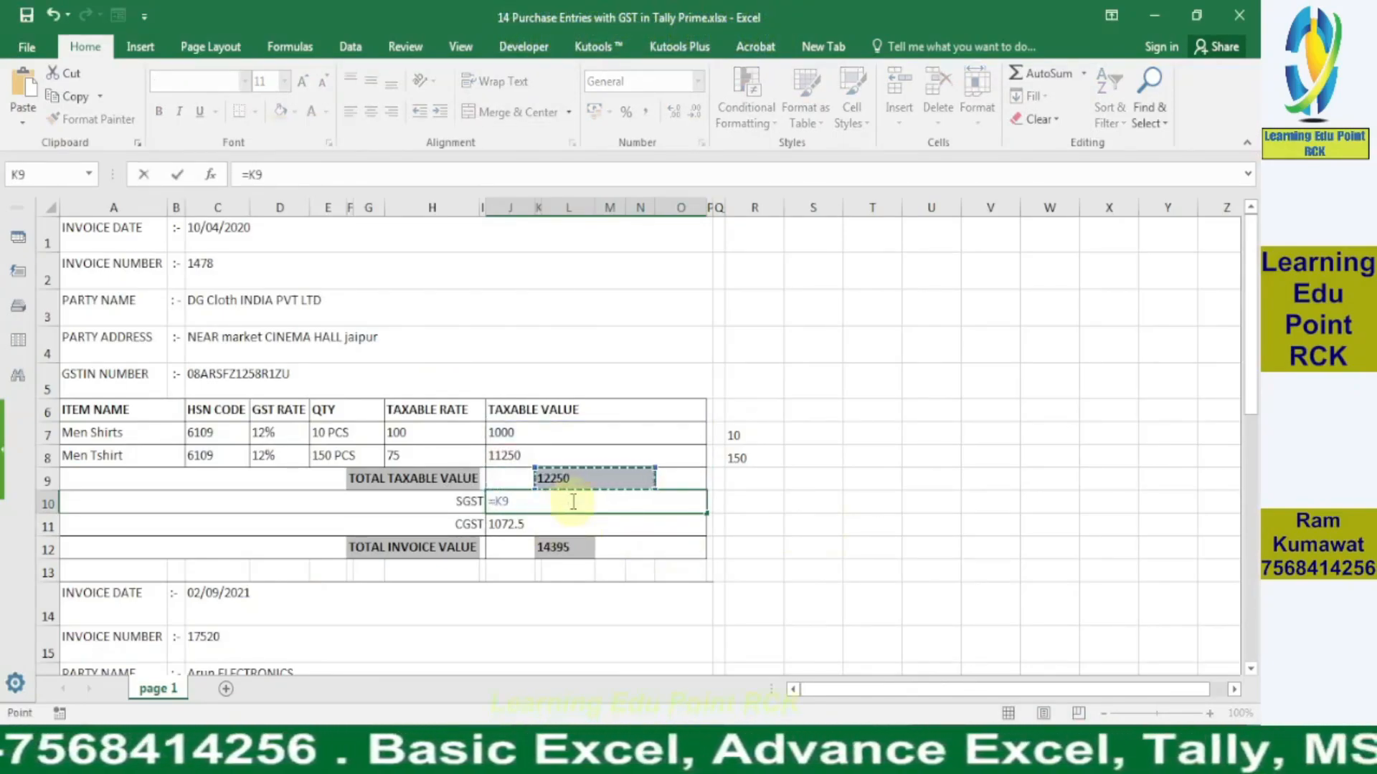
type("*6%")
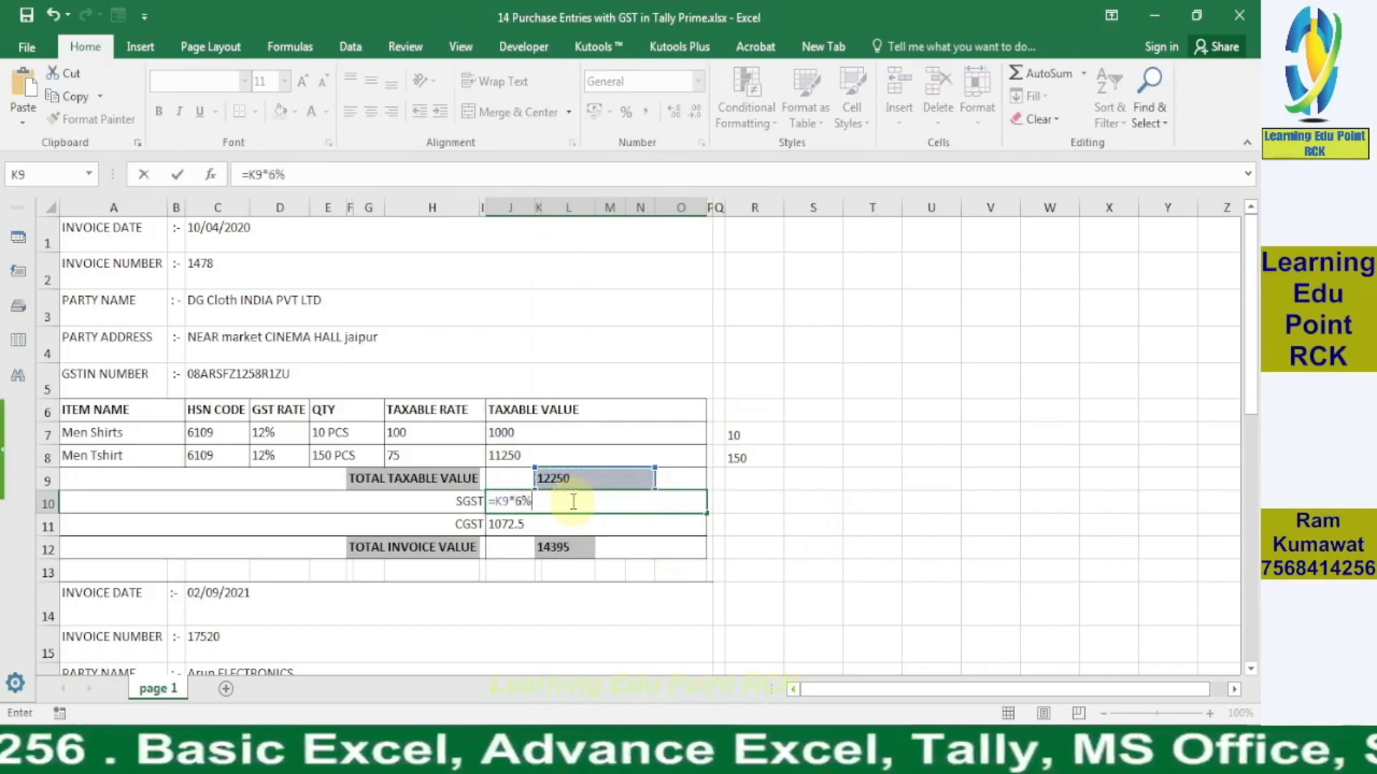
key("Return")
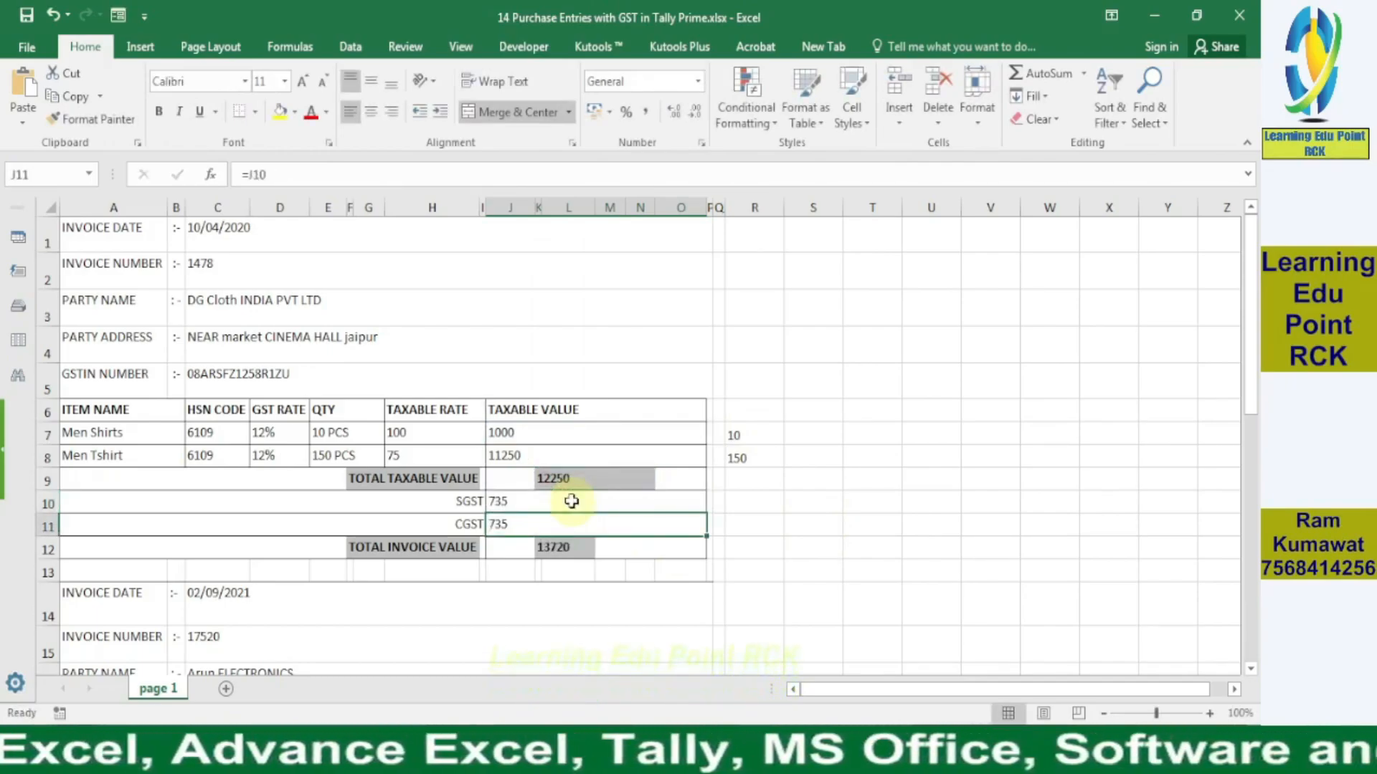
- Switch to Busy and compare the voucher's CGST, SGST and total amounts with the Excel invoice, leaving the narration blank
left_click(614, 750)
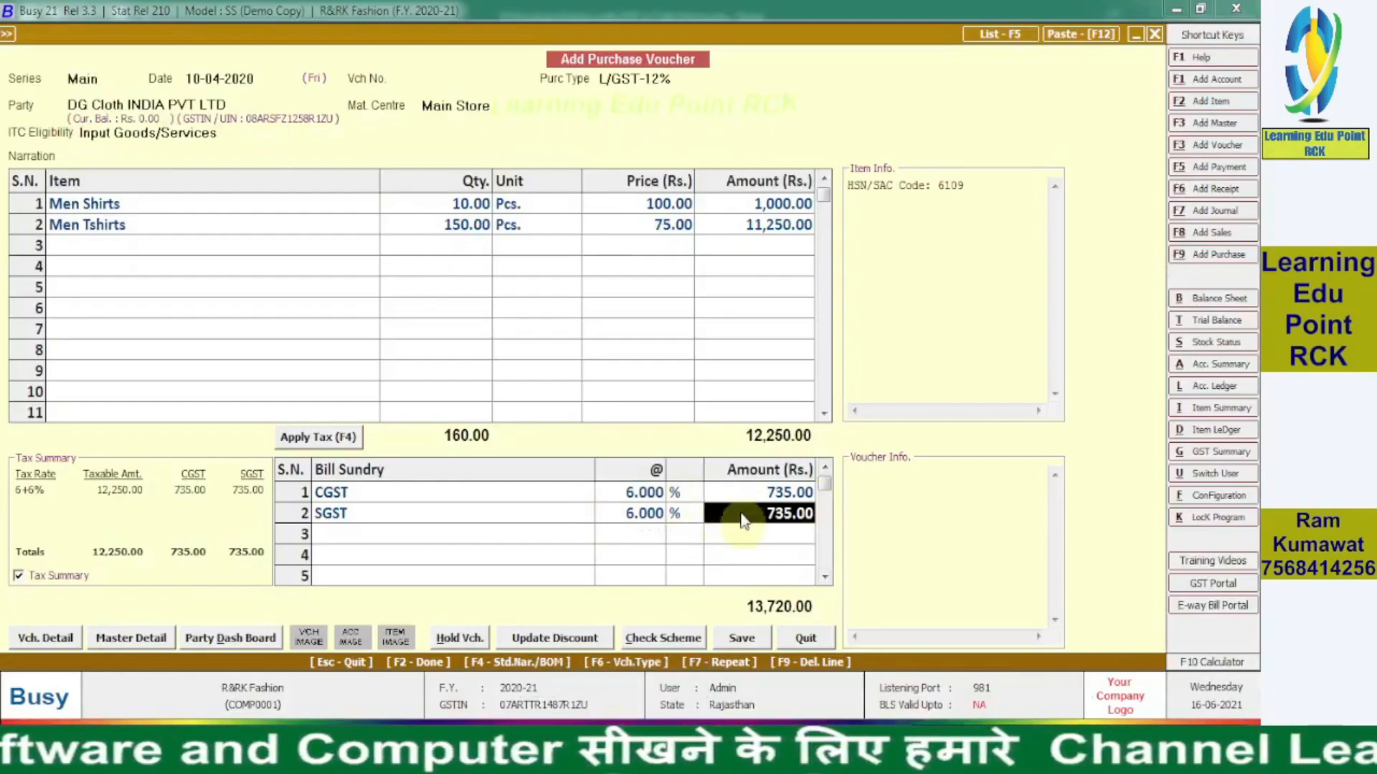
left_click(613, 750)
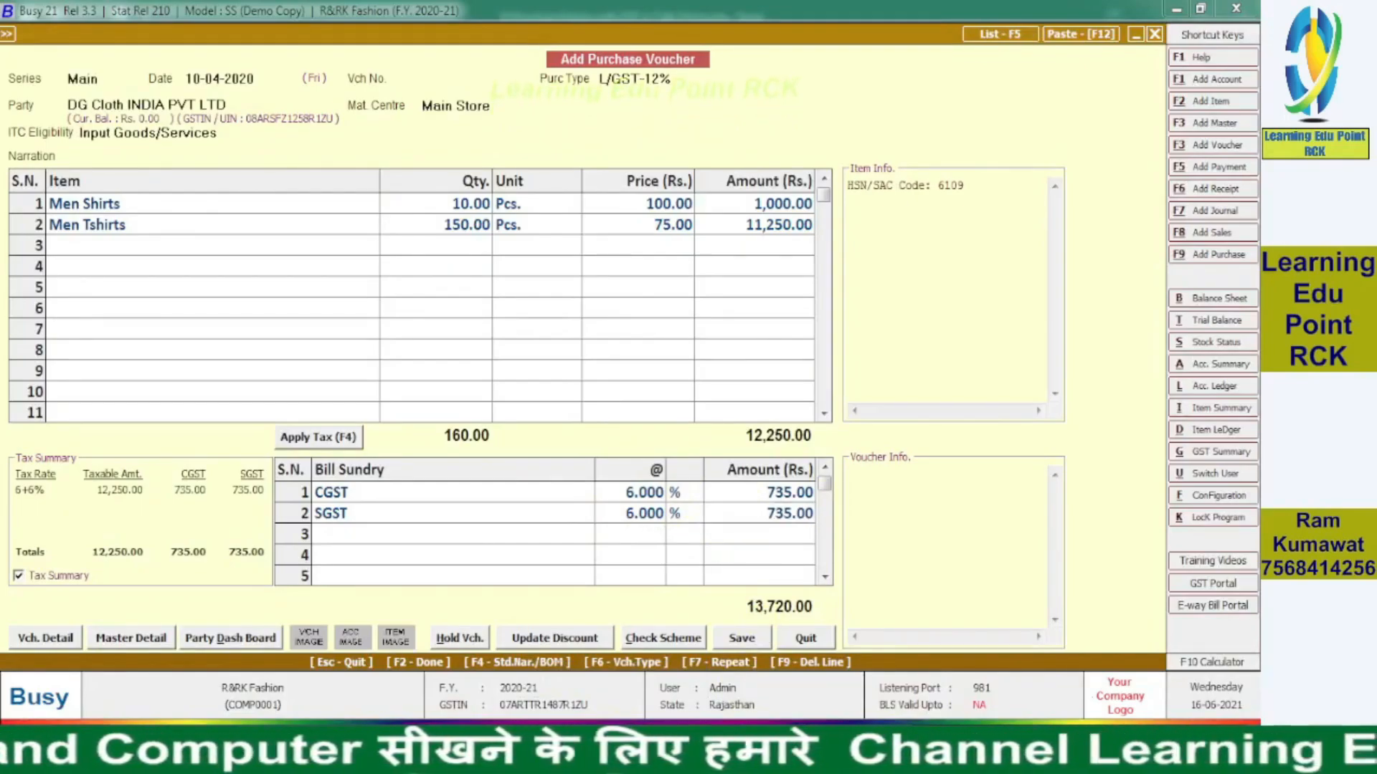
left_click(770, 753)
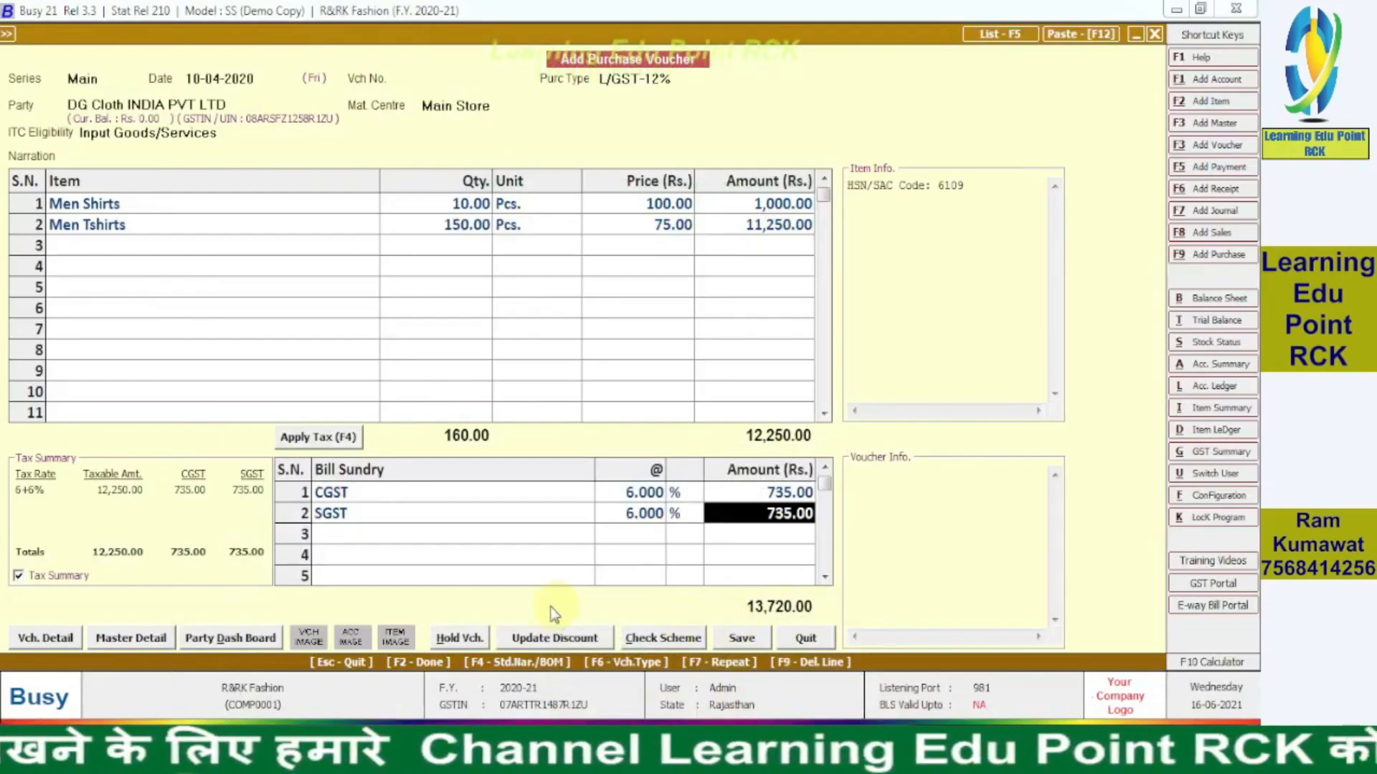
left_click(120, 156)
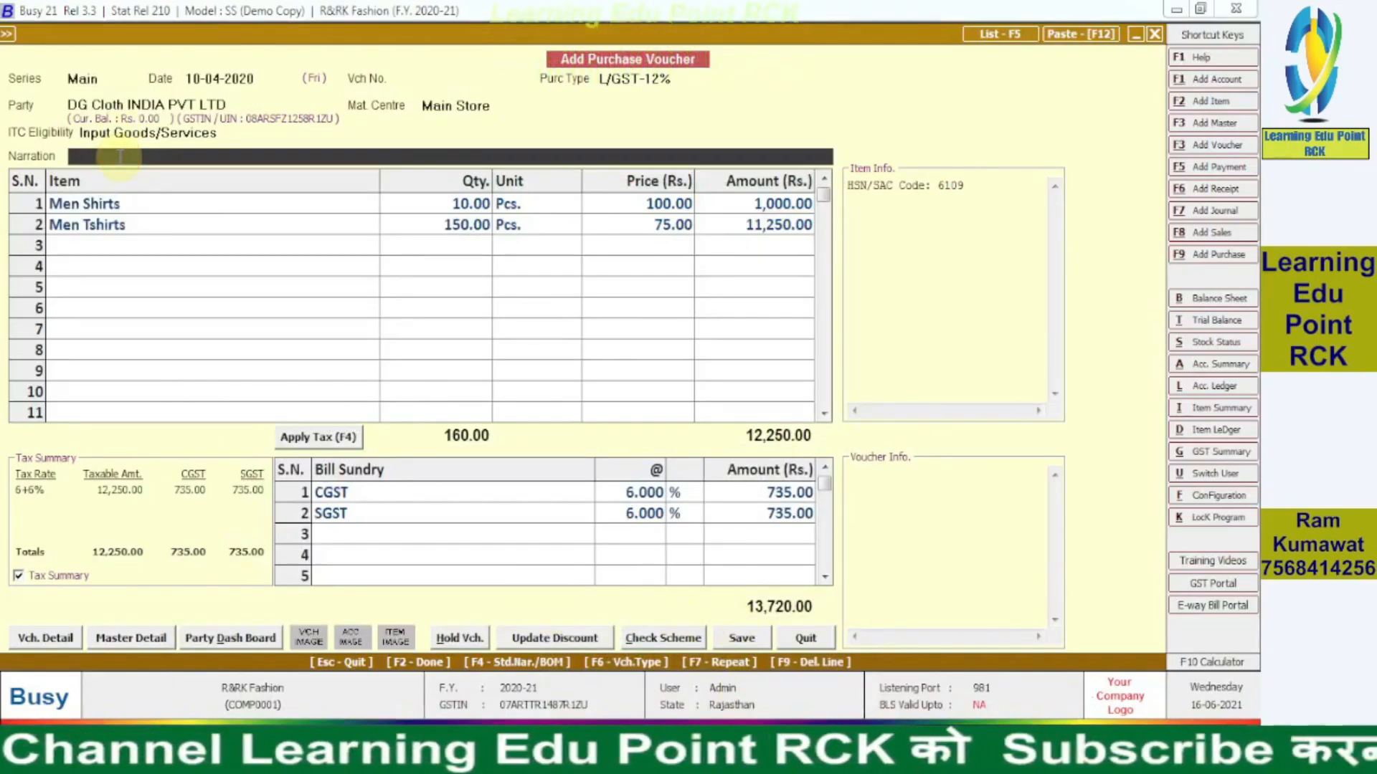
- Save the purchase voucher with the Excel invoice's number 1478 as the purchase bill number and 10-04-2020 as the bill date
left_click(748, 647)
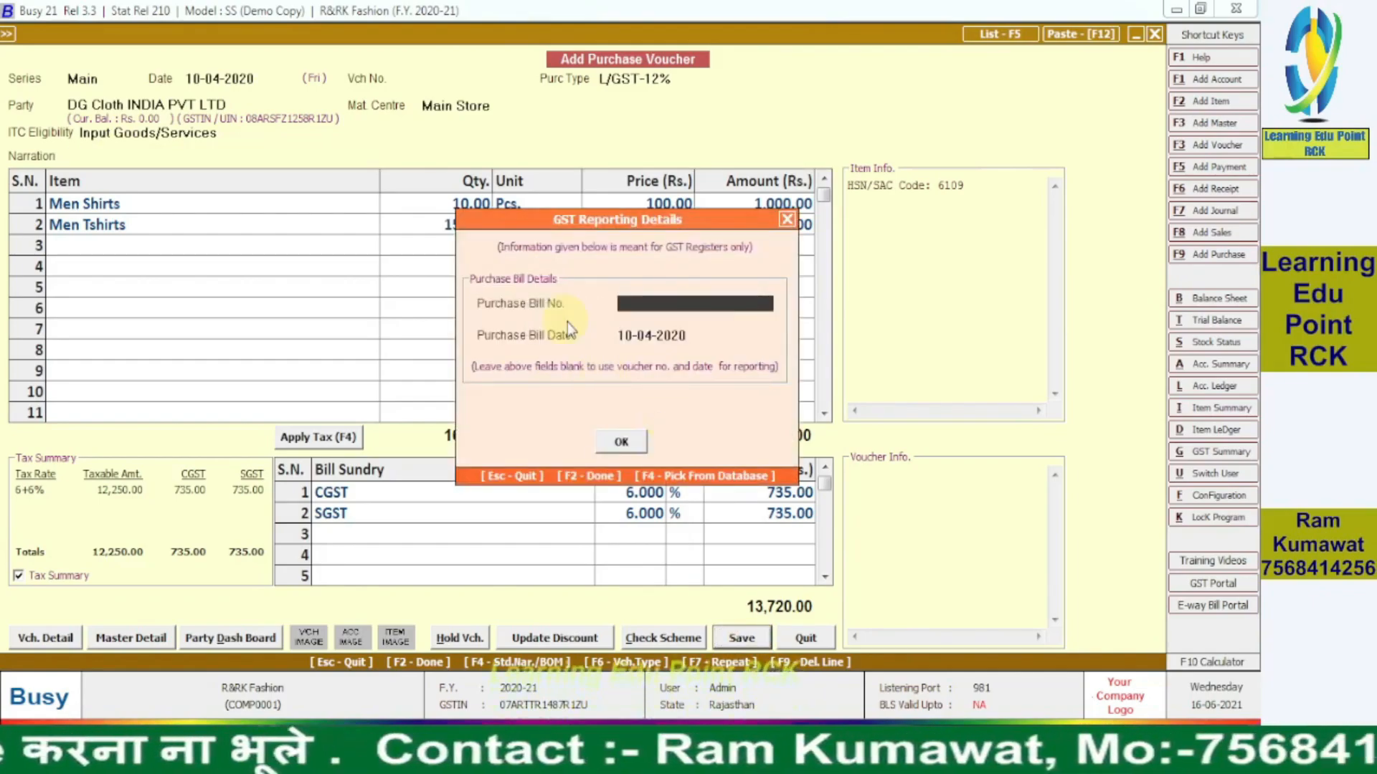
left_click(713, 749)
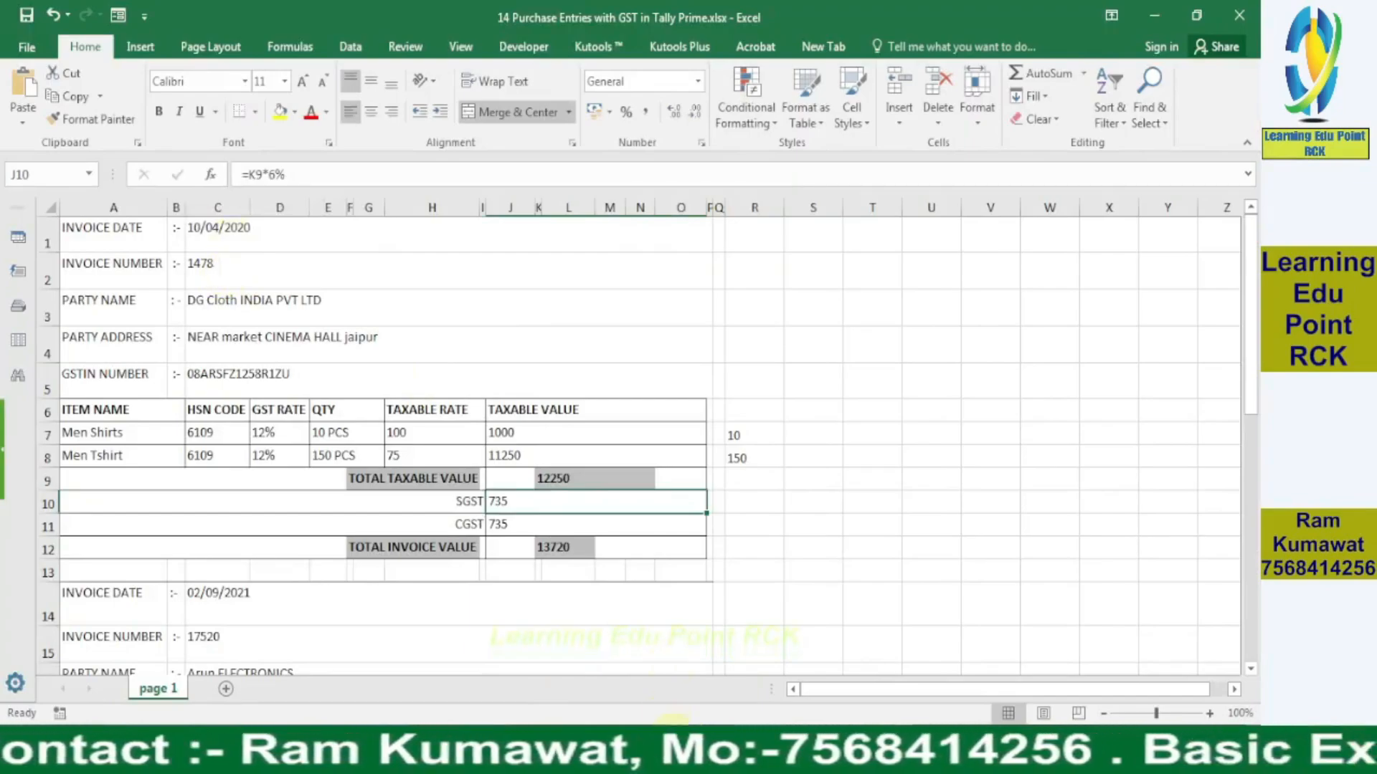
left_click(708, 749)
type("1478")
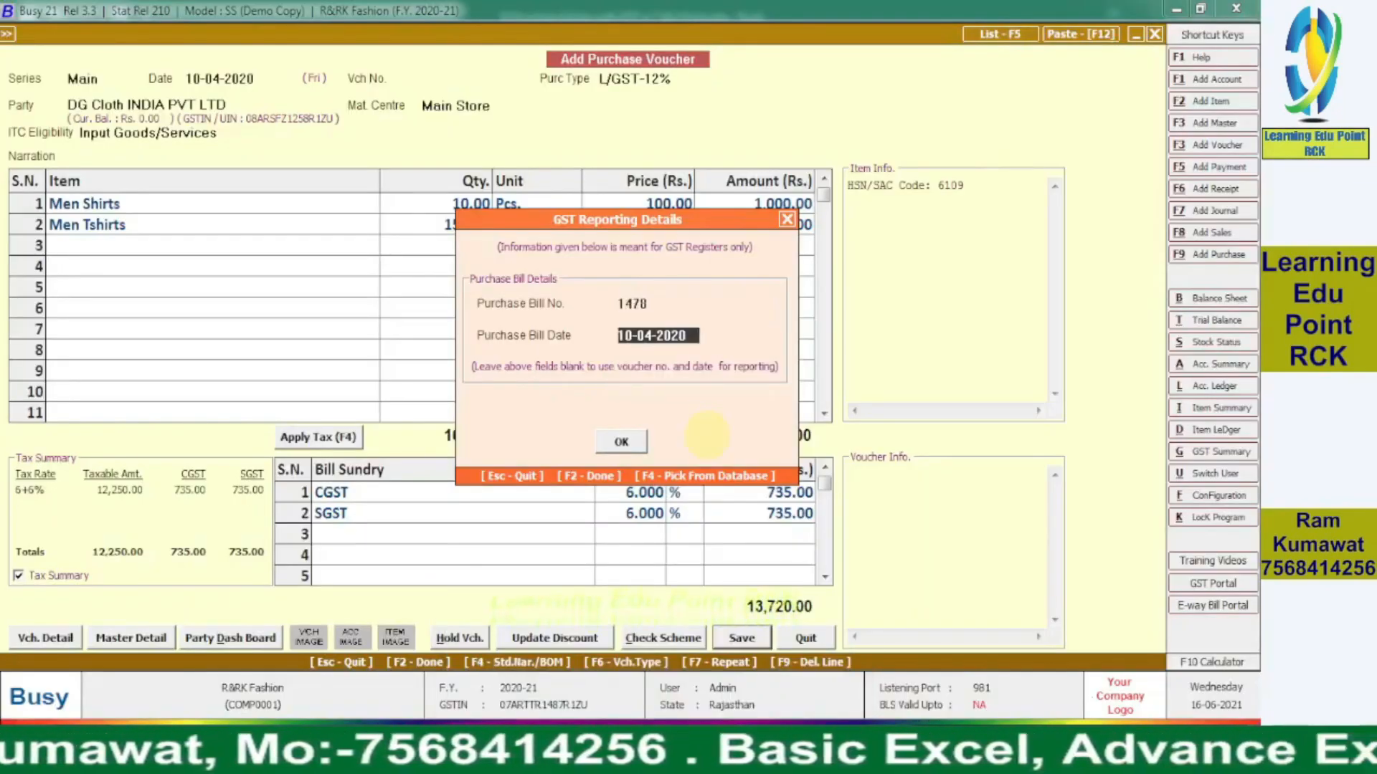
key("Return")
key("Return")
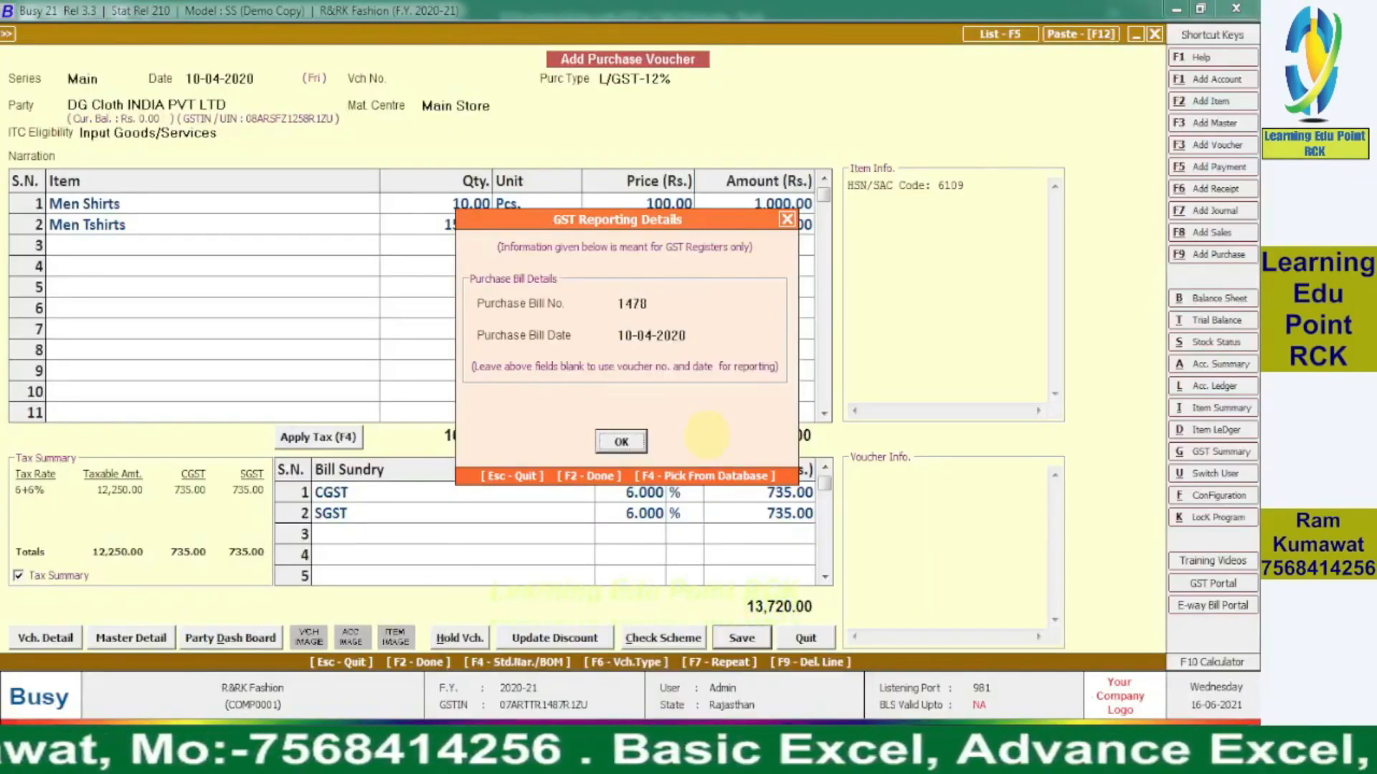
key("Return")
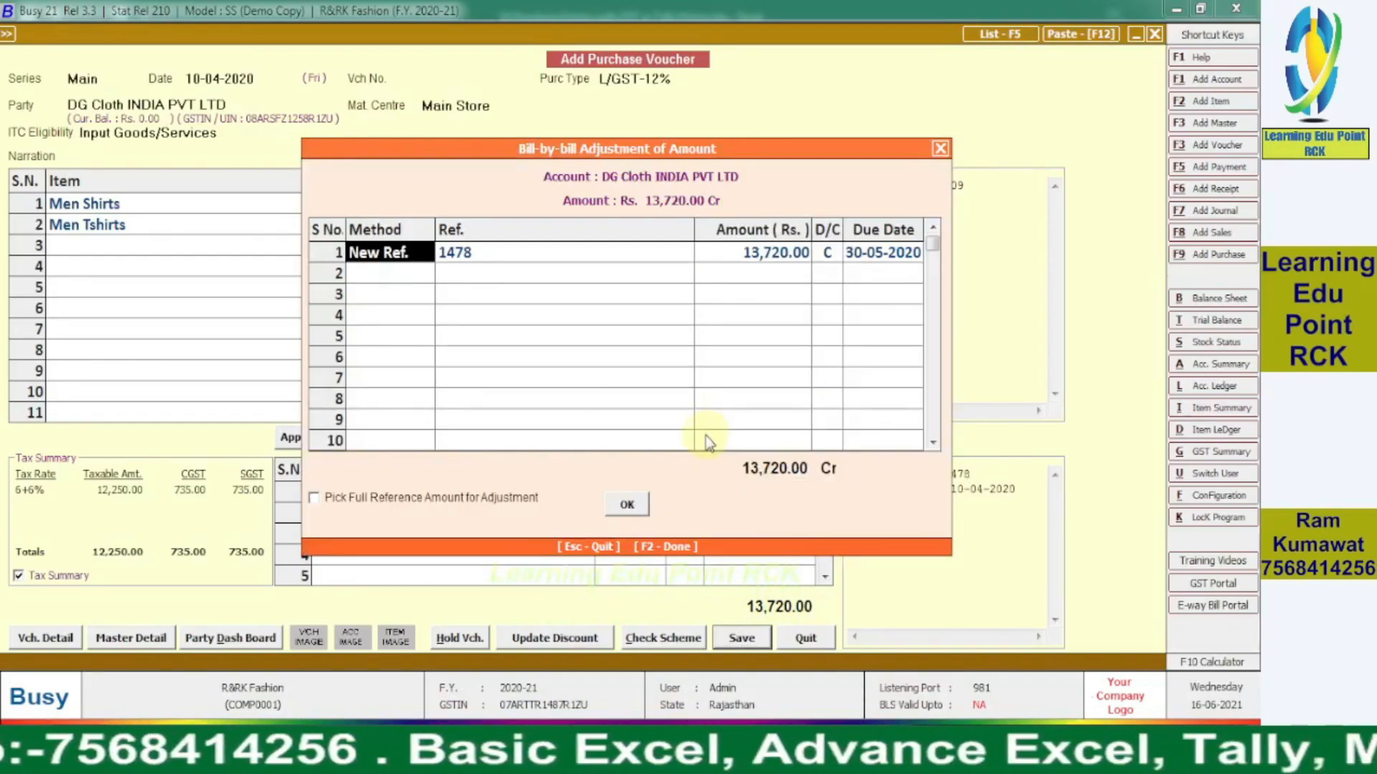
- Accept the bill-by-bill adjustment as new reference 1478 and leave the purchase voucher entry form
left_click(628, 510)
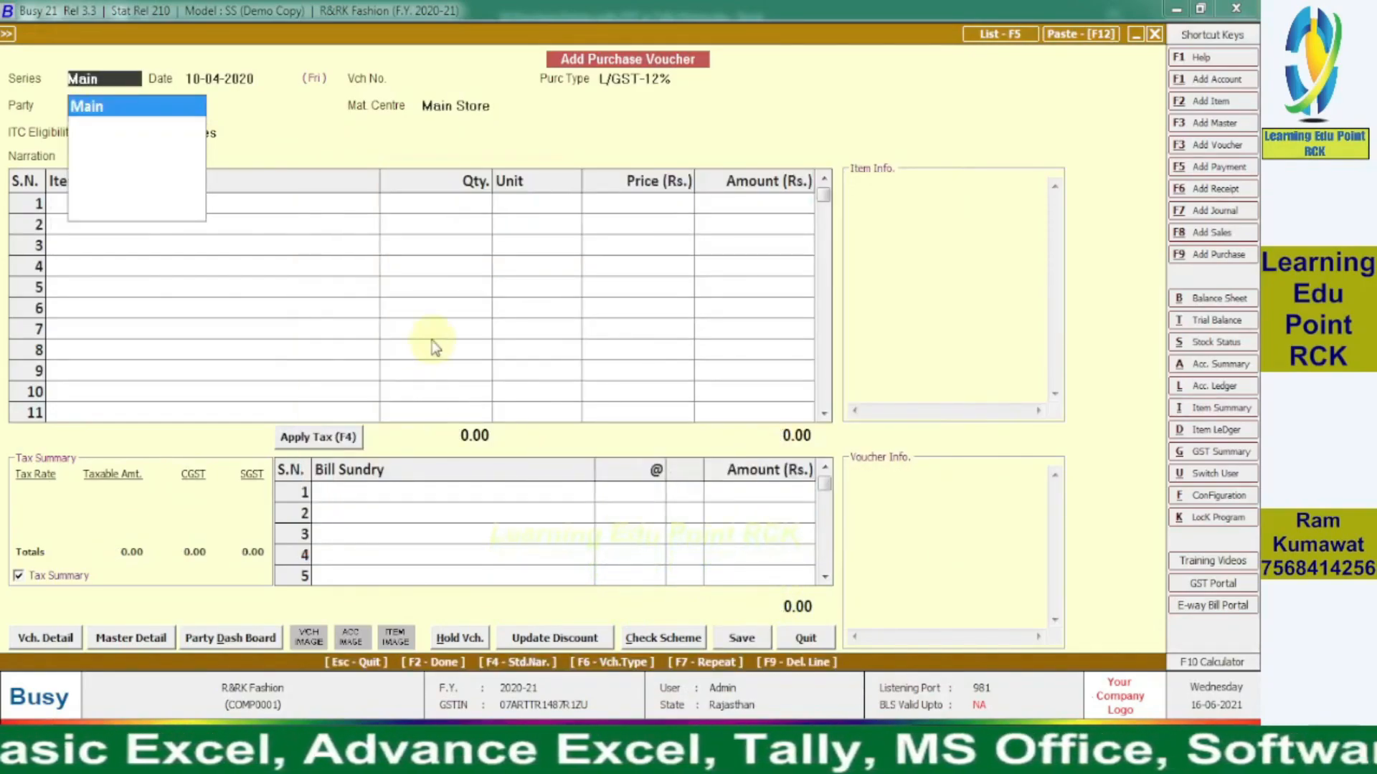
key("Escape")
key("Escape")
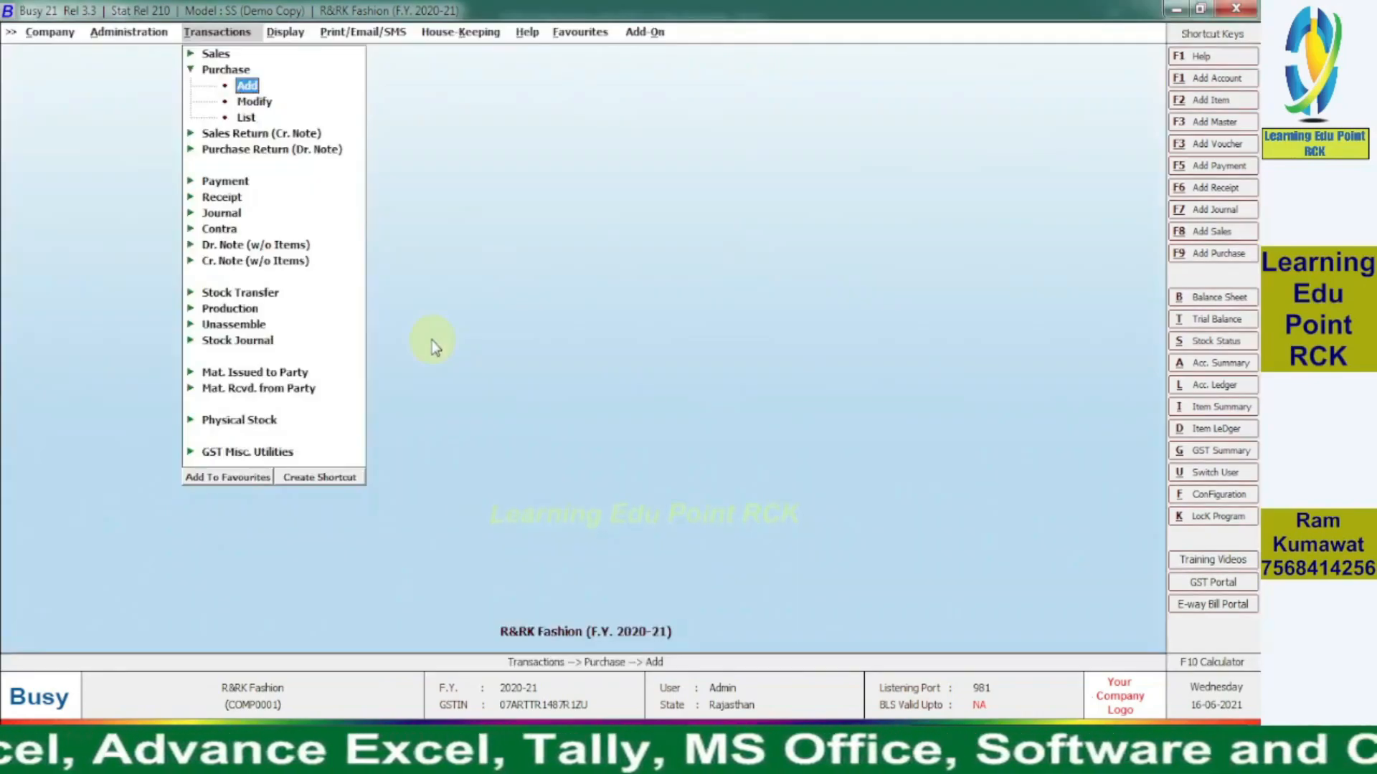
- Review the party name and the two item names on the Excel invoice and return to Busy
left_click(617, 742)
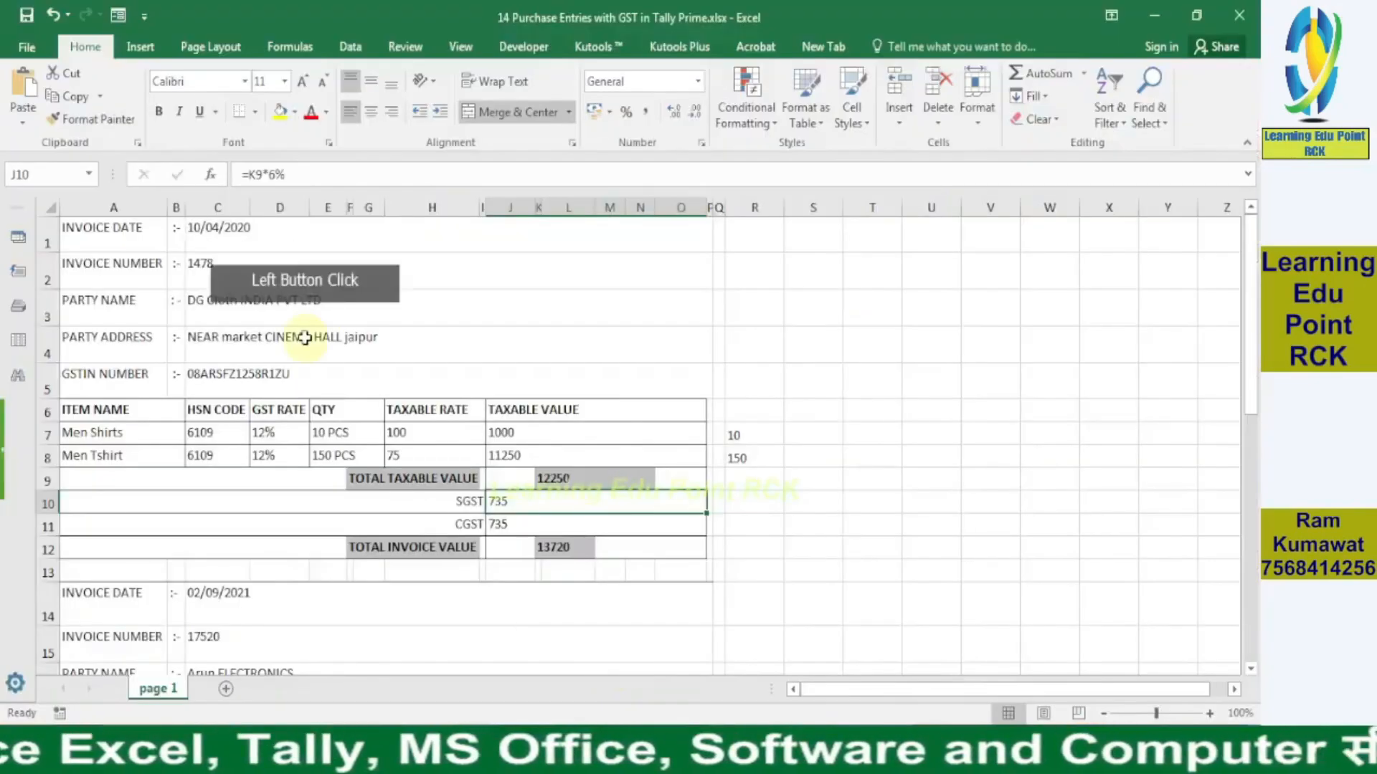
left_click(213, 304)
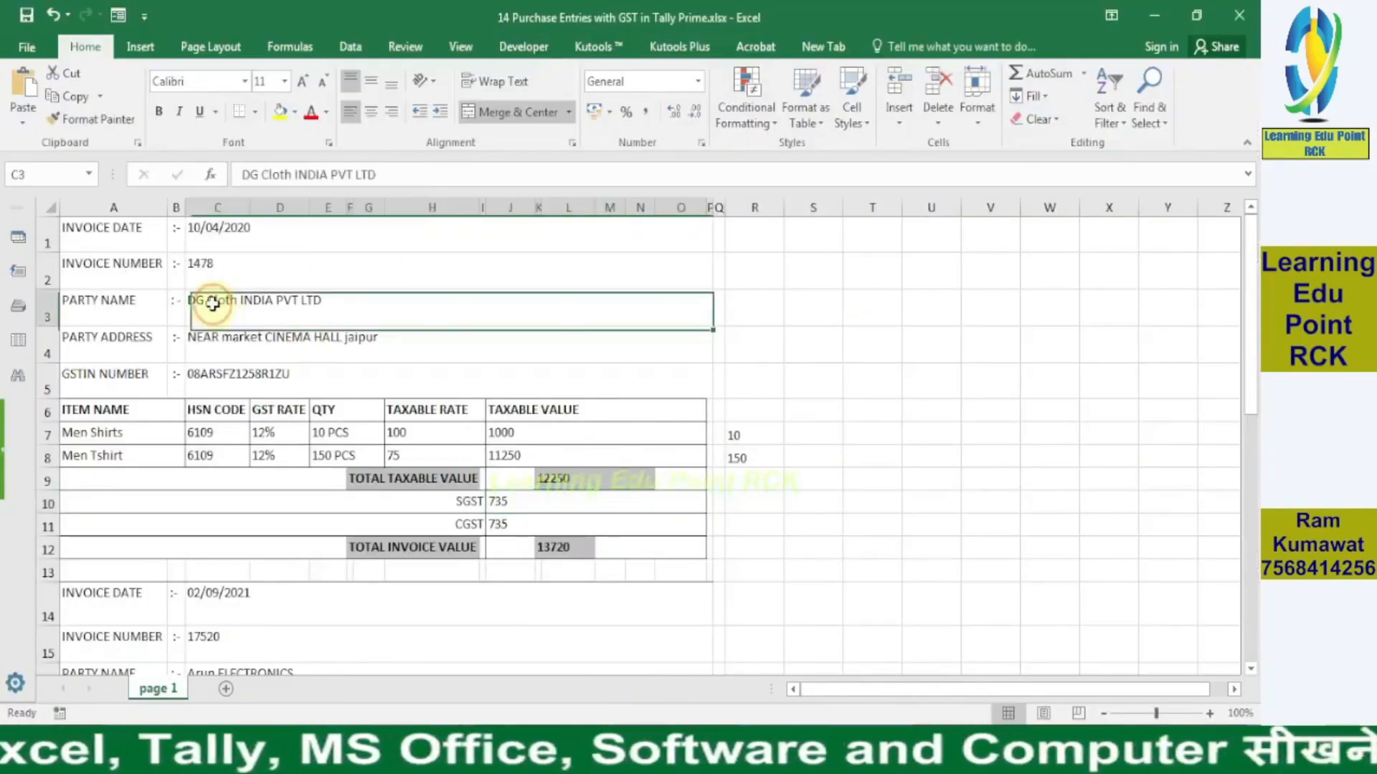
left_click(98, 432)
left_click(97, 456)
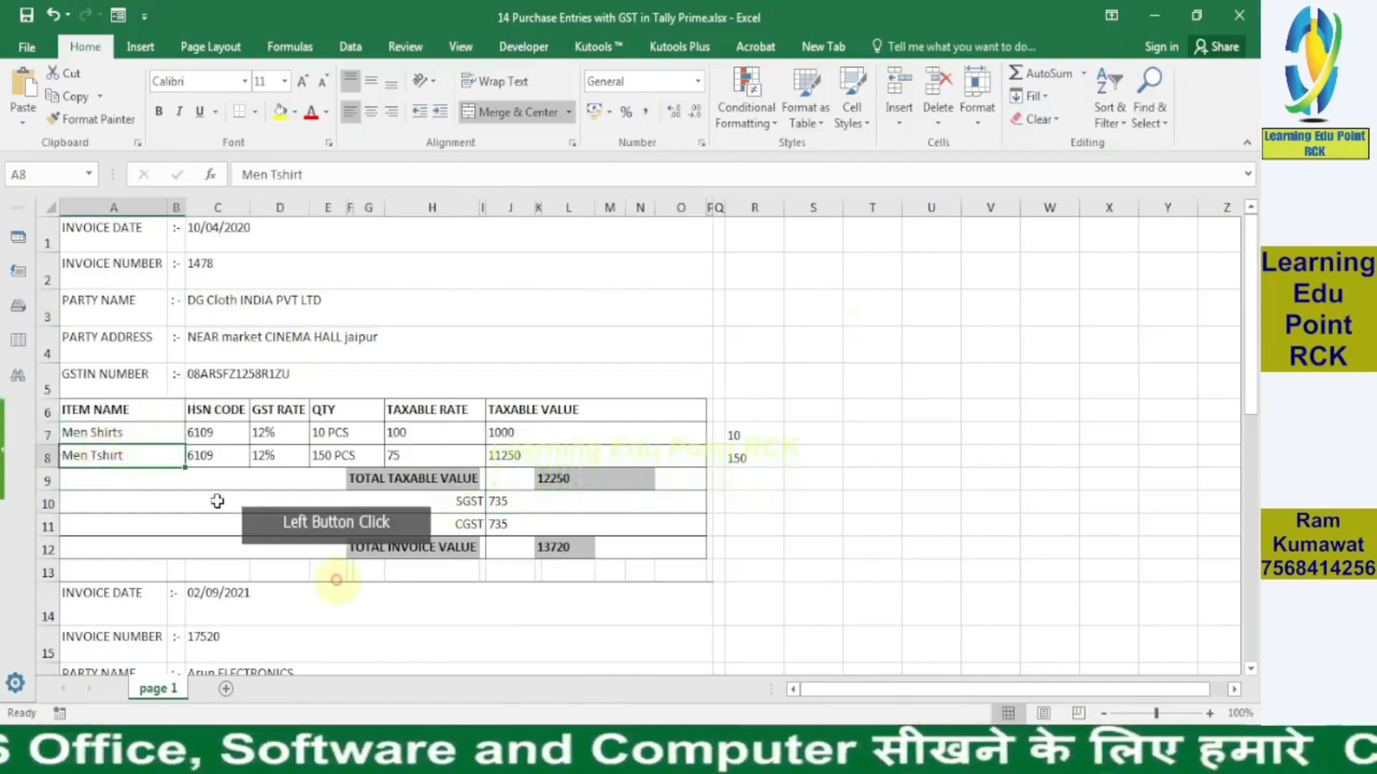
left_click(617, 744)
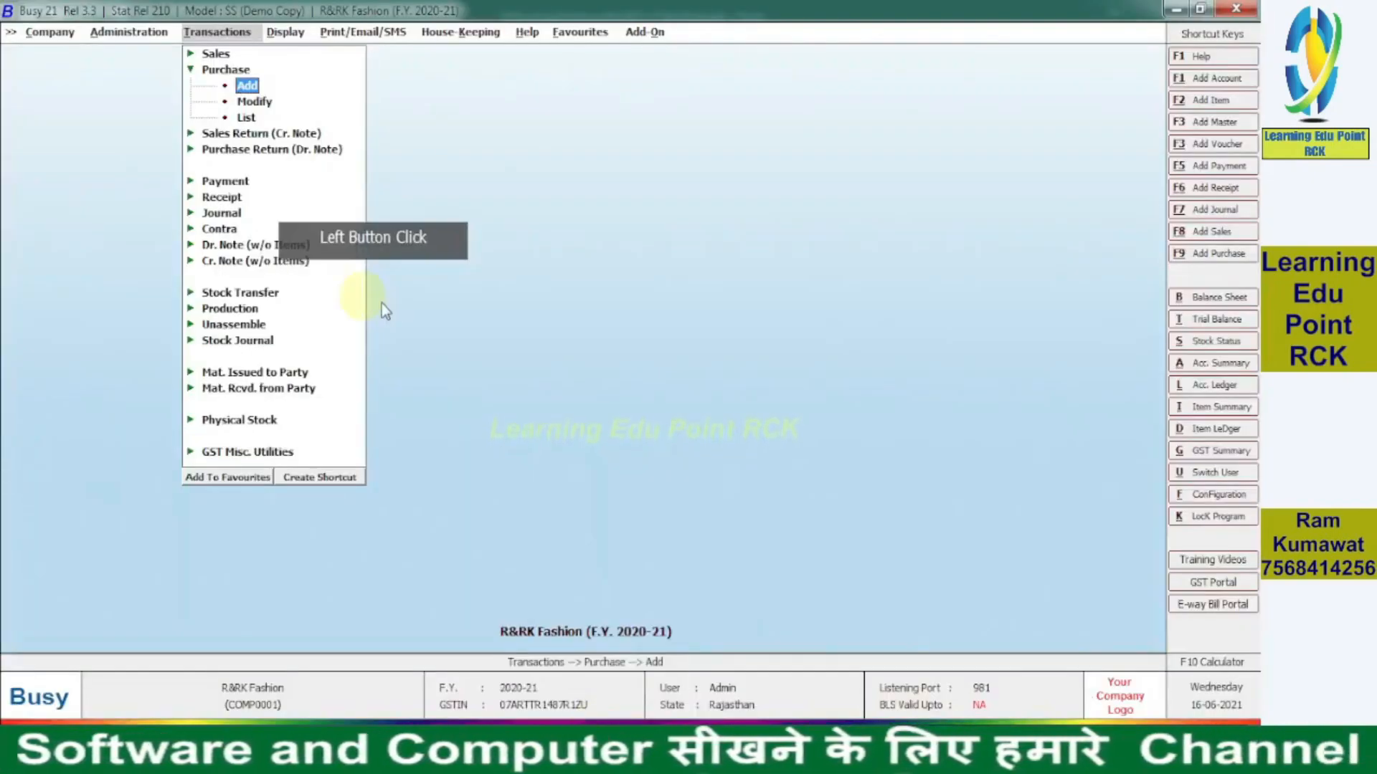
- View the blank form for adding an account master and close it without entering anything
left_click(131, 33)
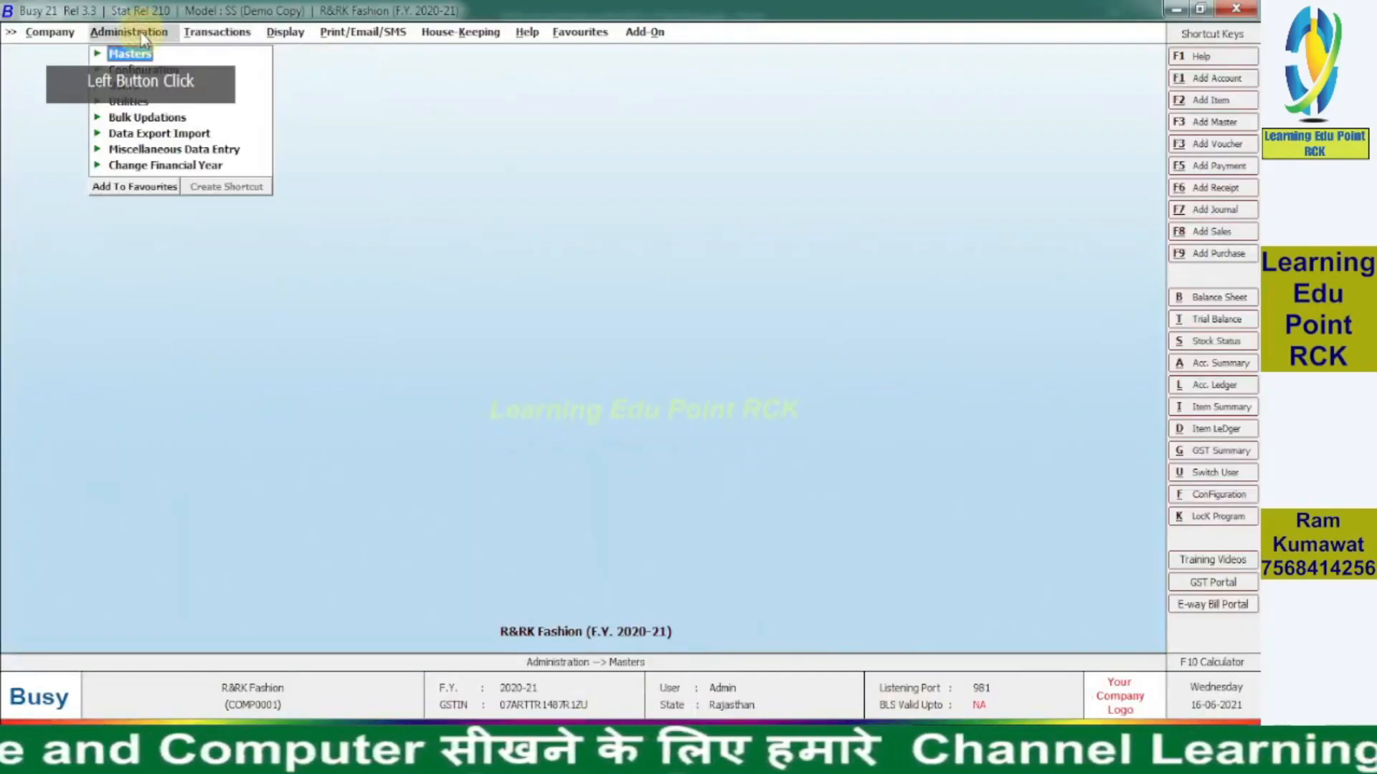
left_click(97, 54)
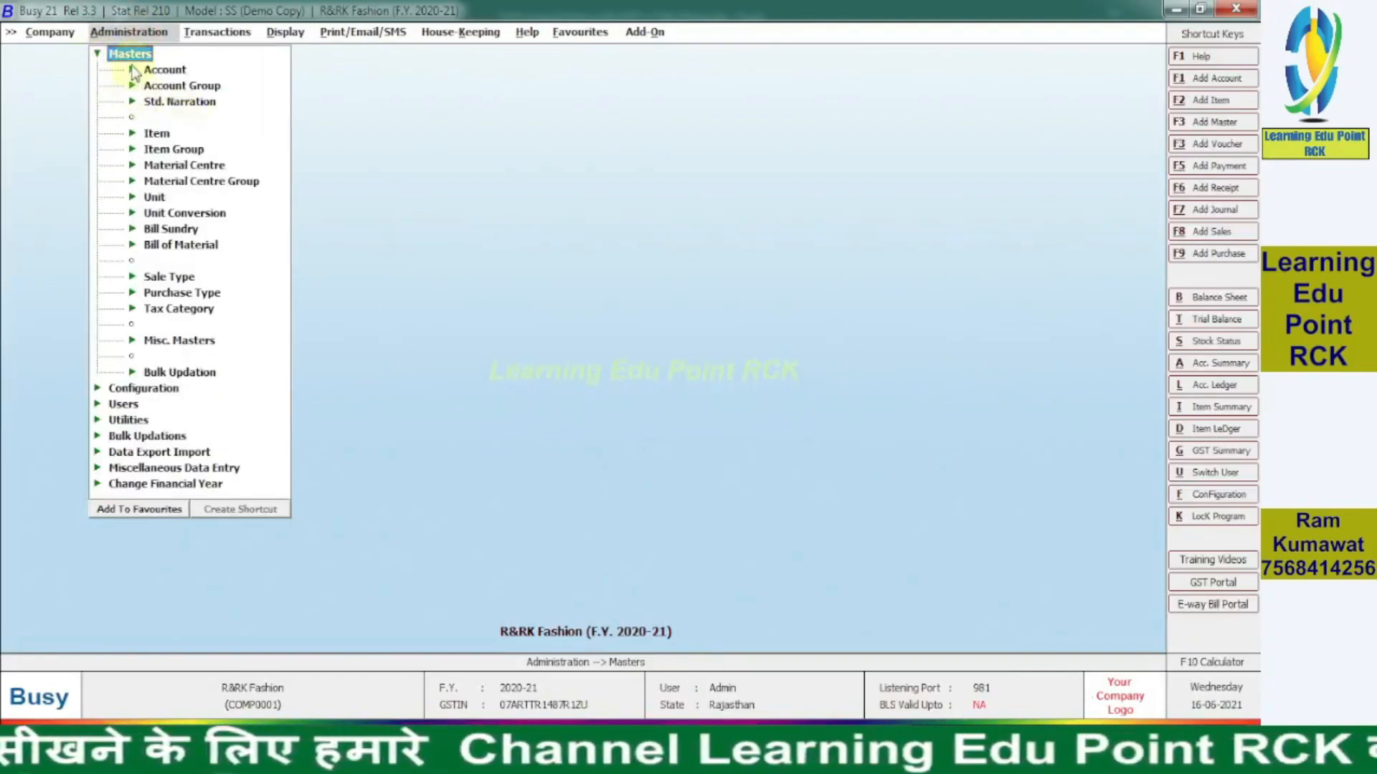
left_click(135, 72)
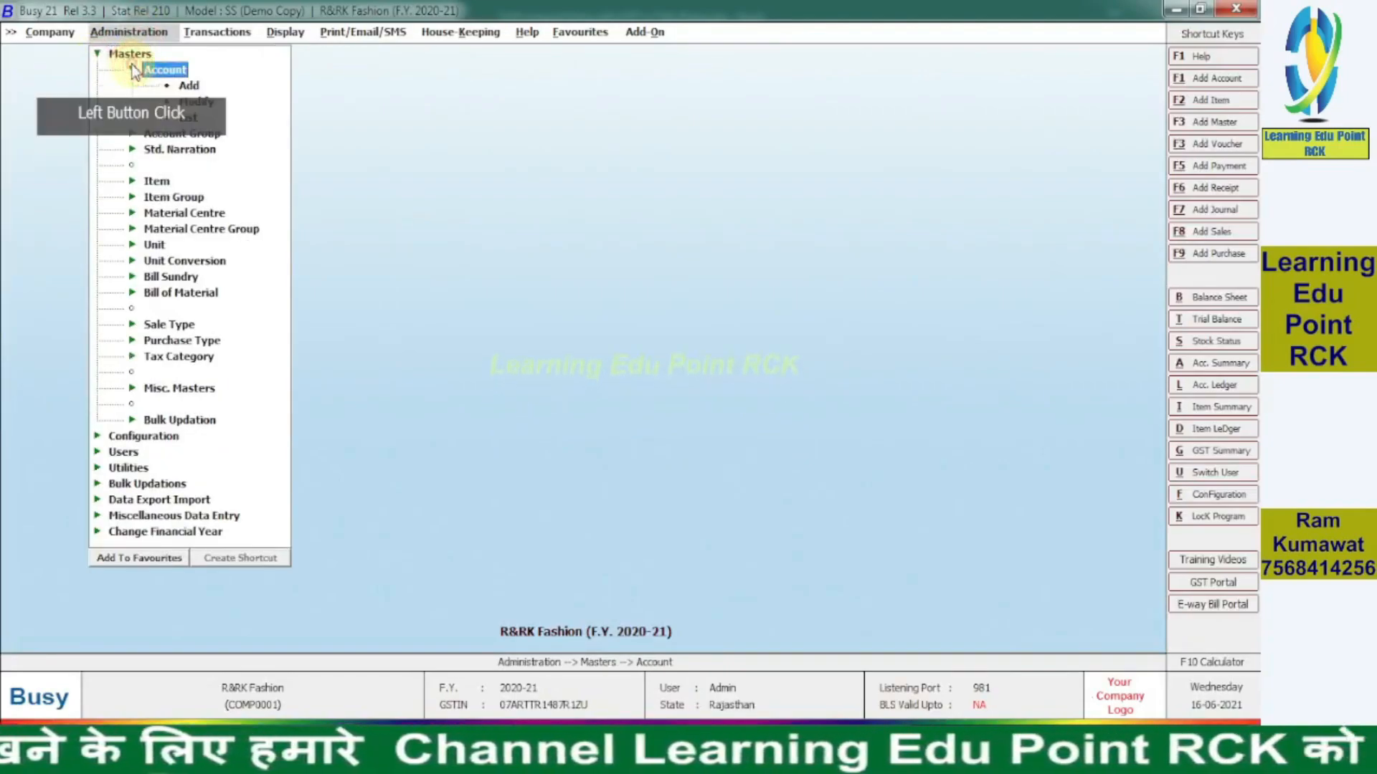
left_click(189, 86)
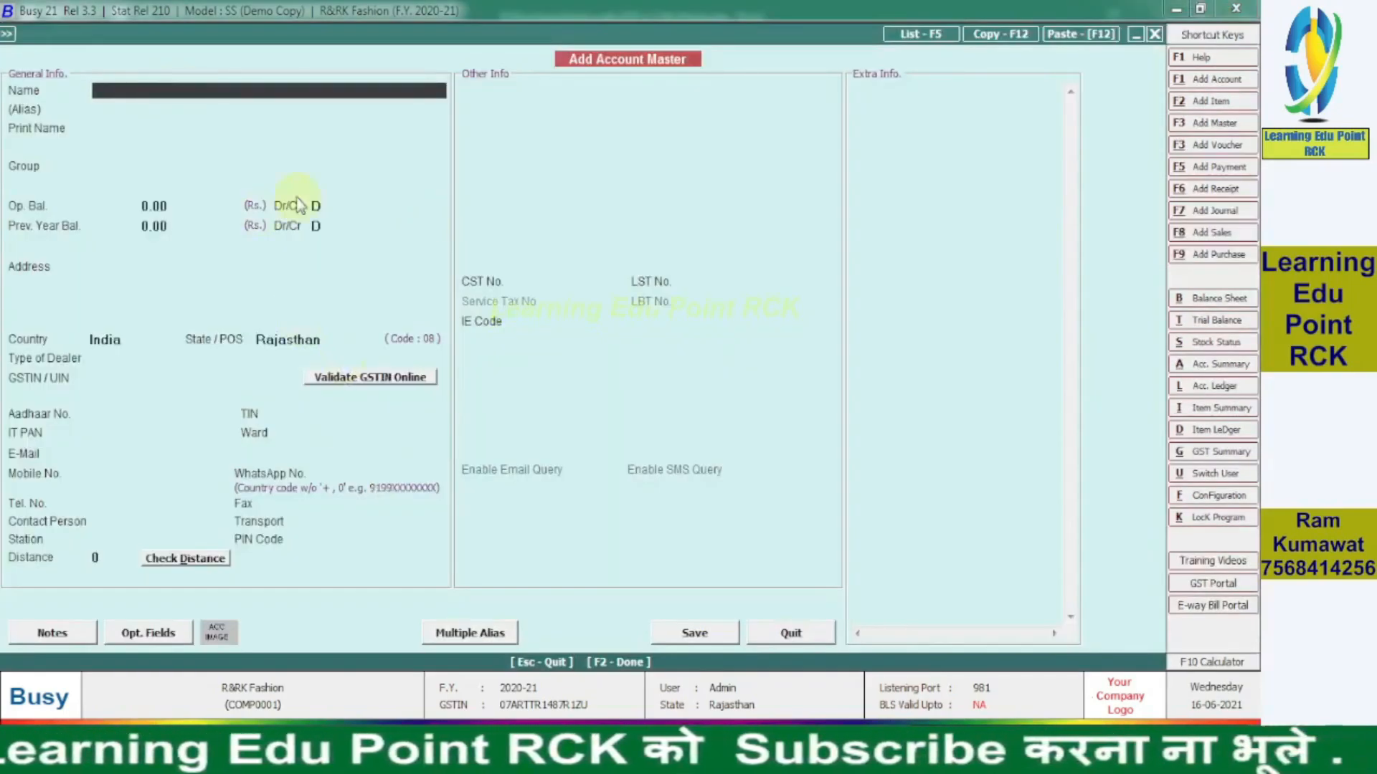
key("Escape")
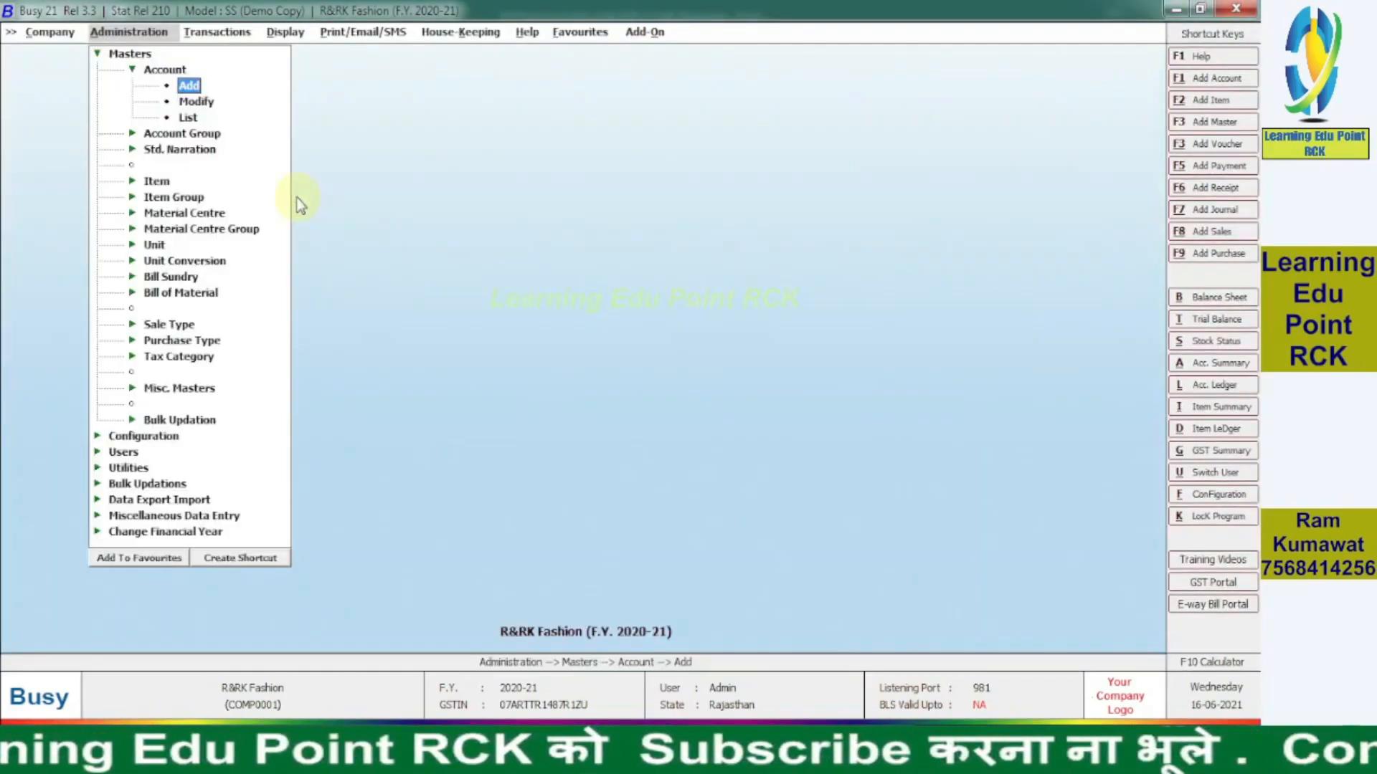
- List all accounts on screen and open the DG Cloth INDIA PVT LTD account master
left_click(188, 117)
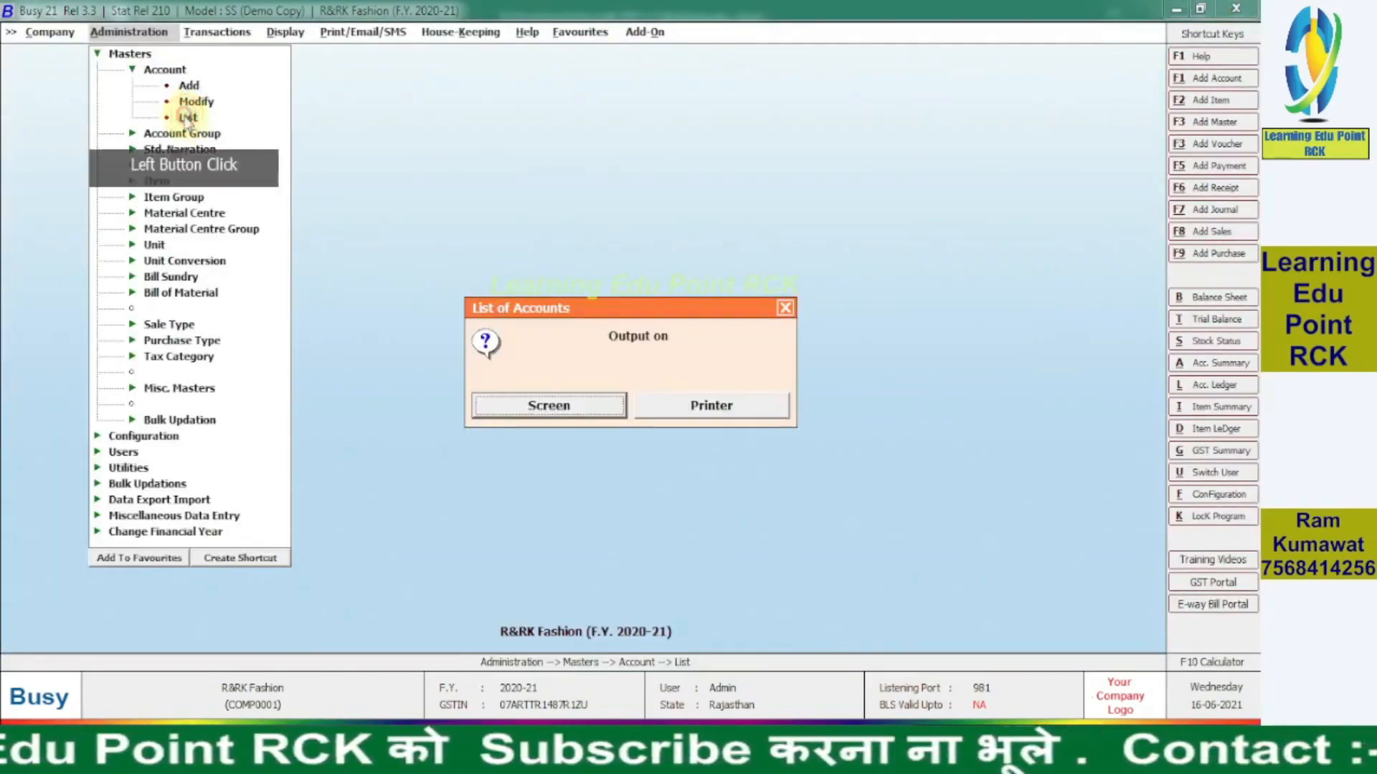
left_click(519, 405)
left_click(514, 398)
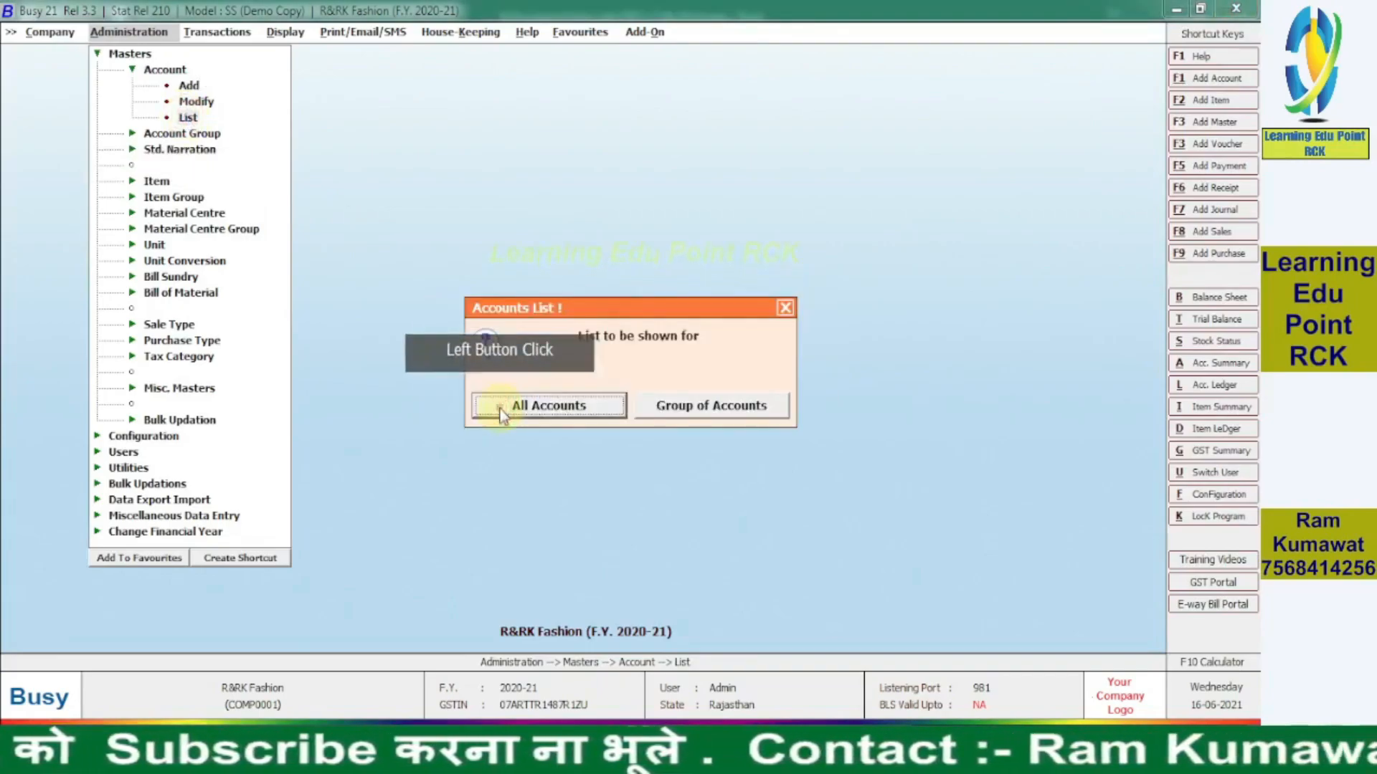
left_click(501, 414)
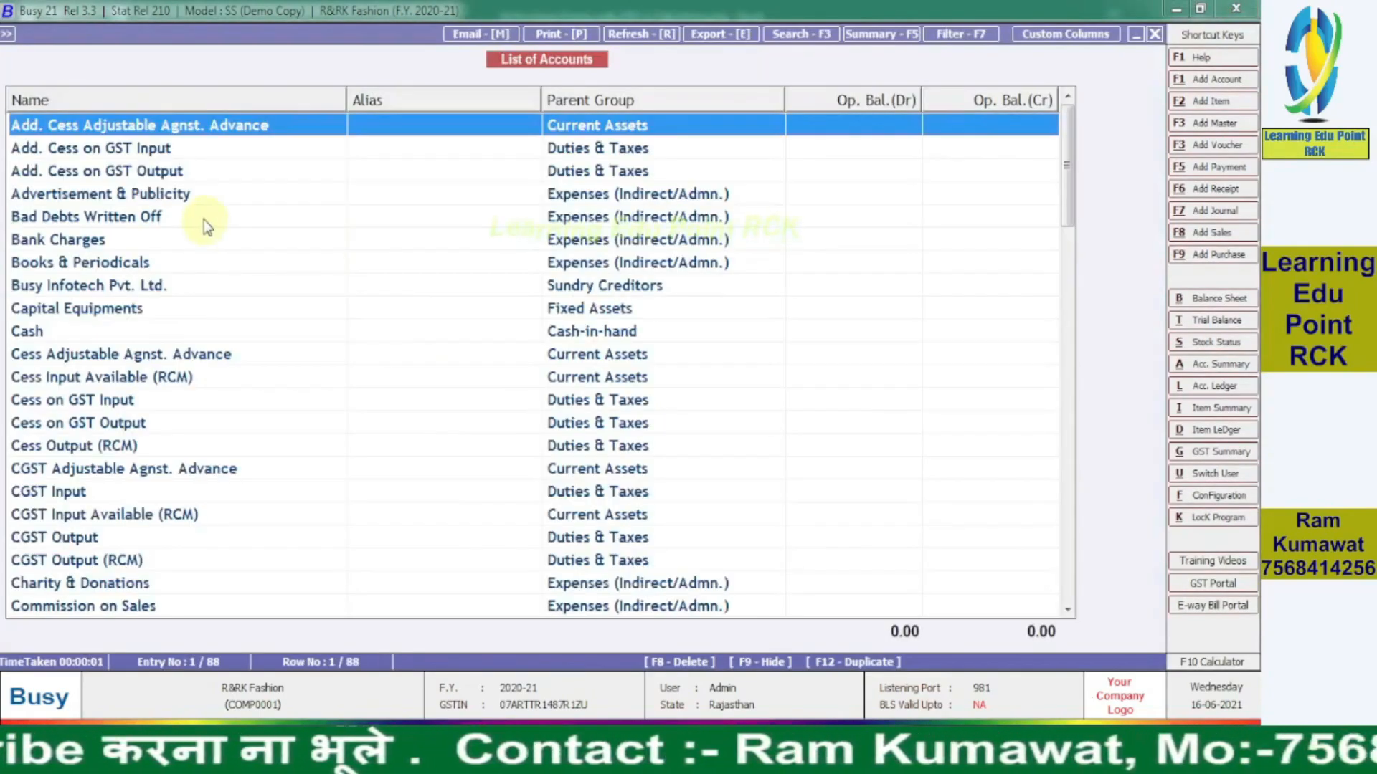
scroll(203, 219, "down", 5)
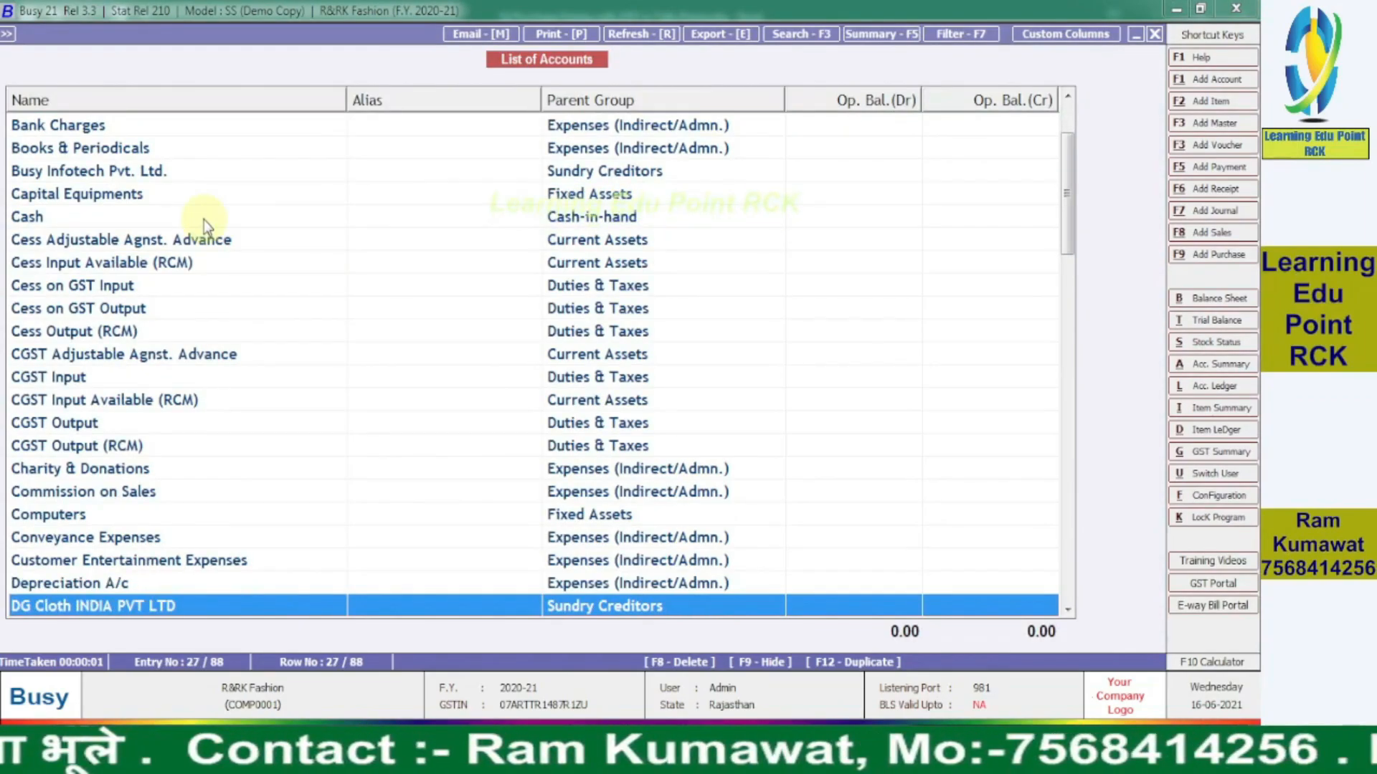
left_click(107, 608)
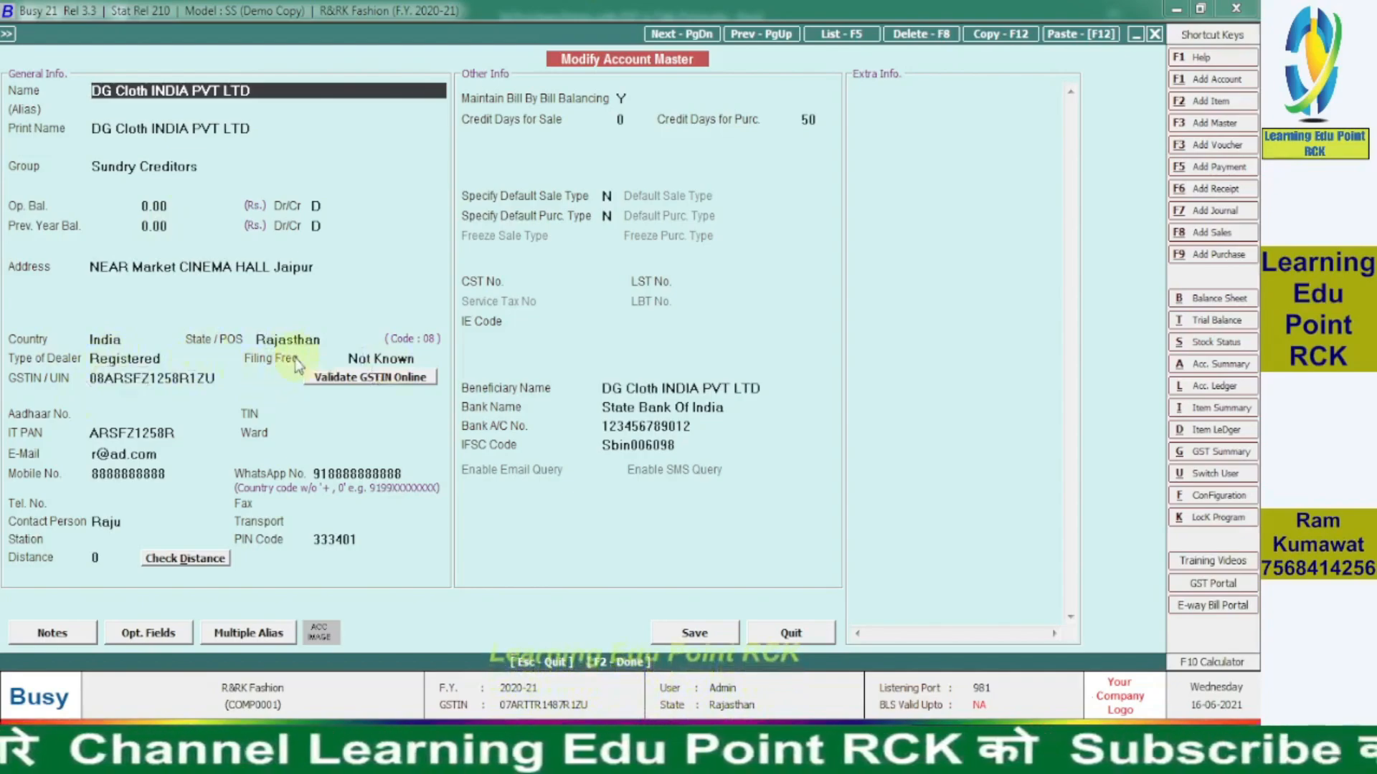
- Examine the party account's filing frequency options, GSTIN and bill-by-bill balancing setting, continuing past the GSTIN validation
left_click(375, 364)
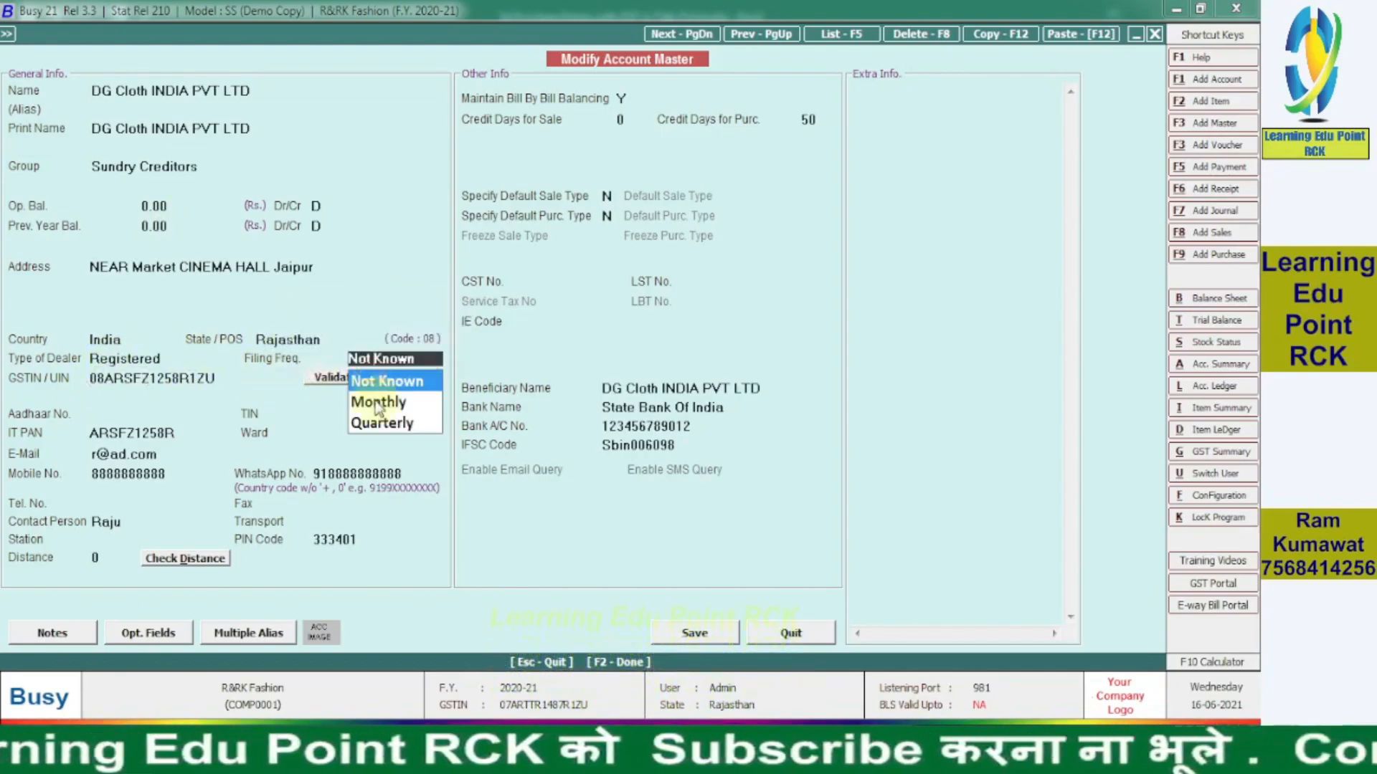
left_click(357, 354)
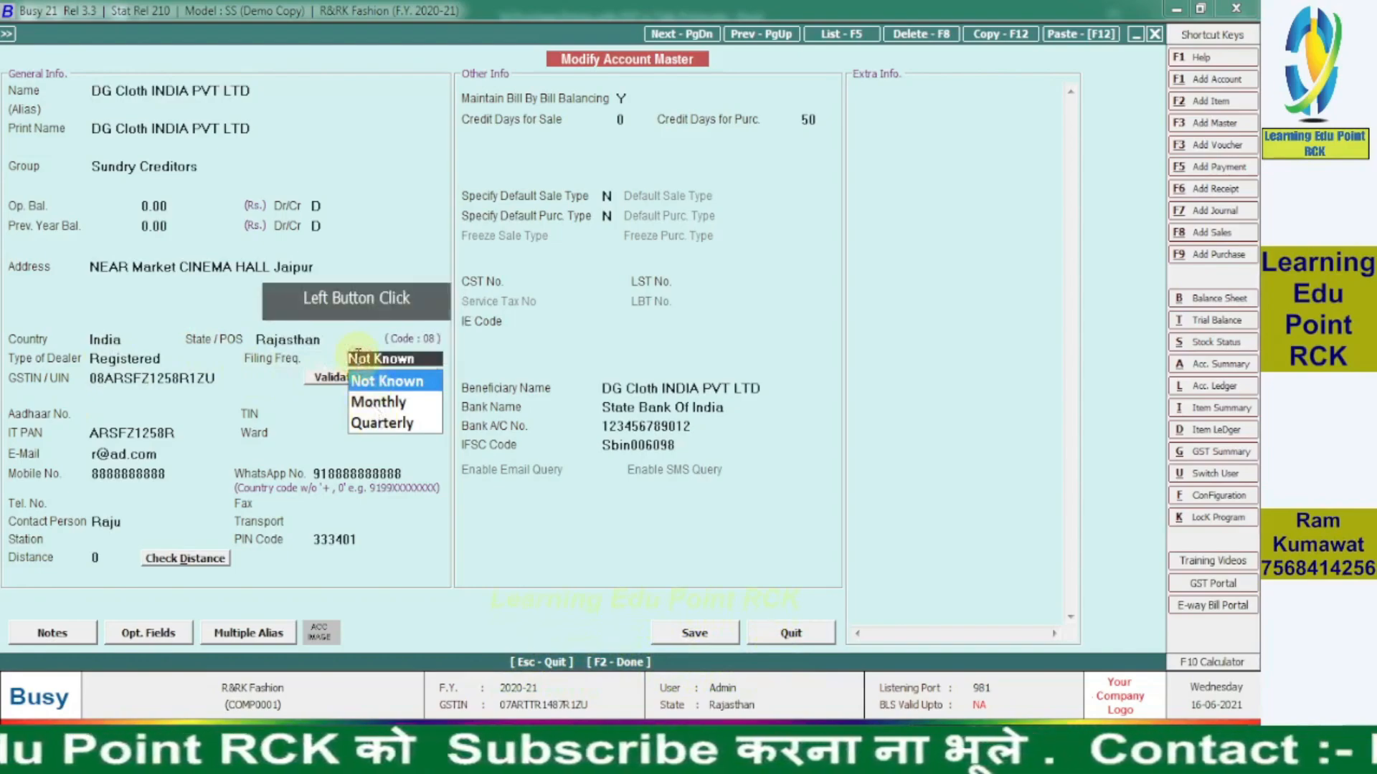
left_click(204, 378)
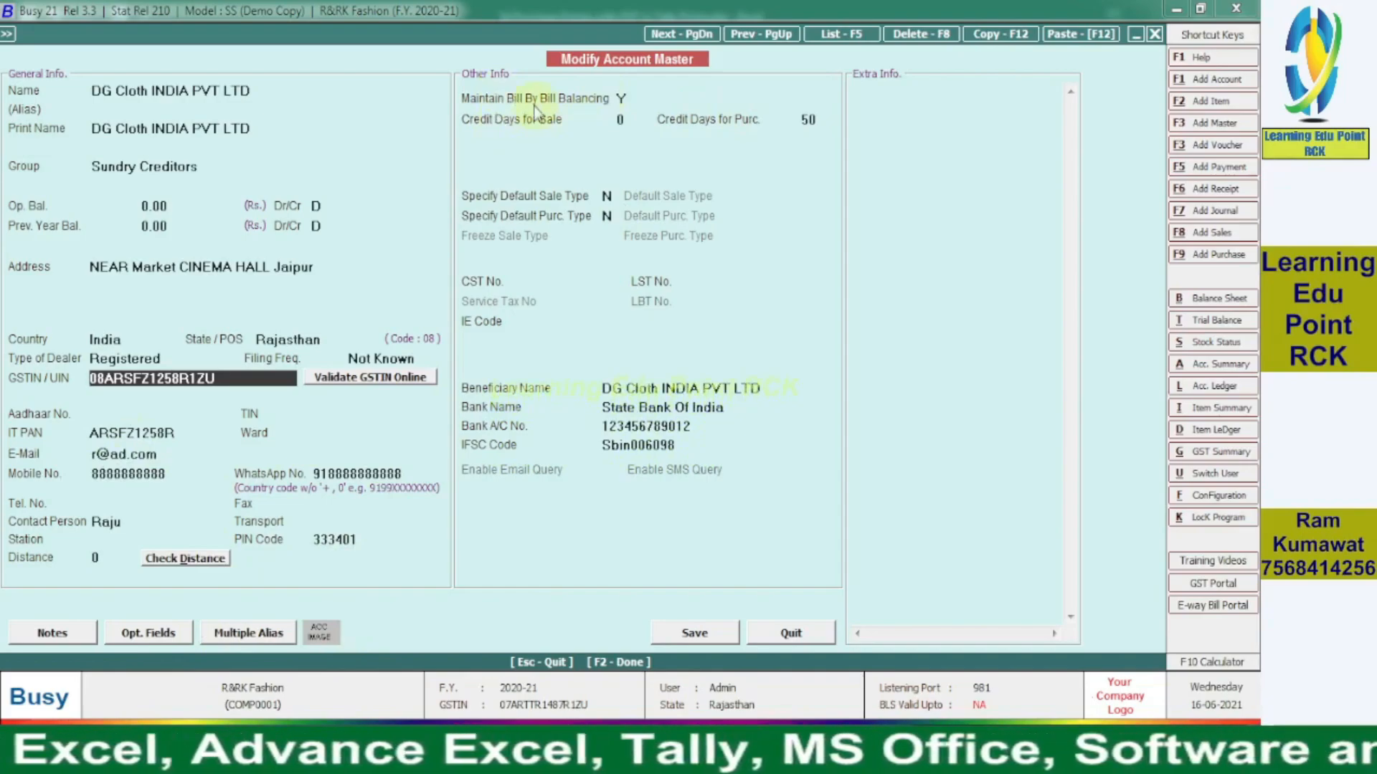
left_click(625, 102)
left_click(627, 99)
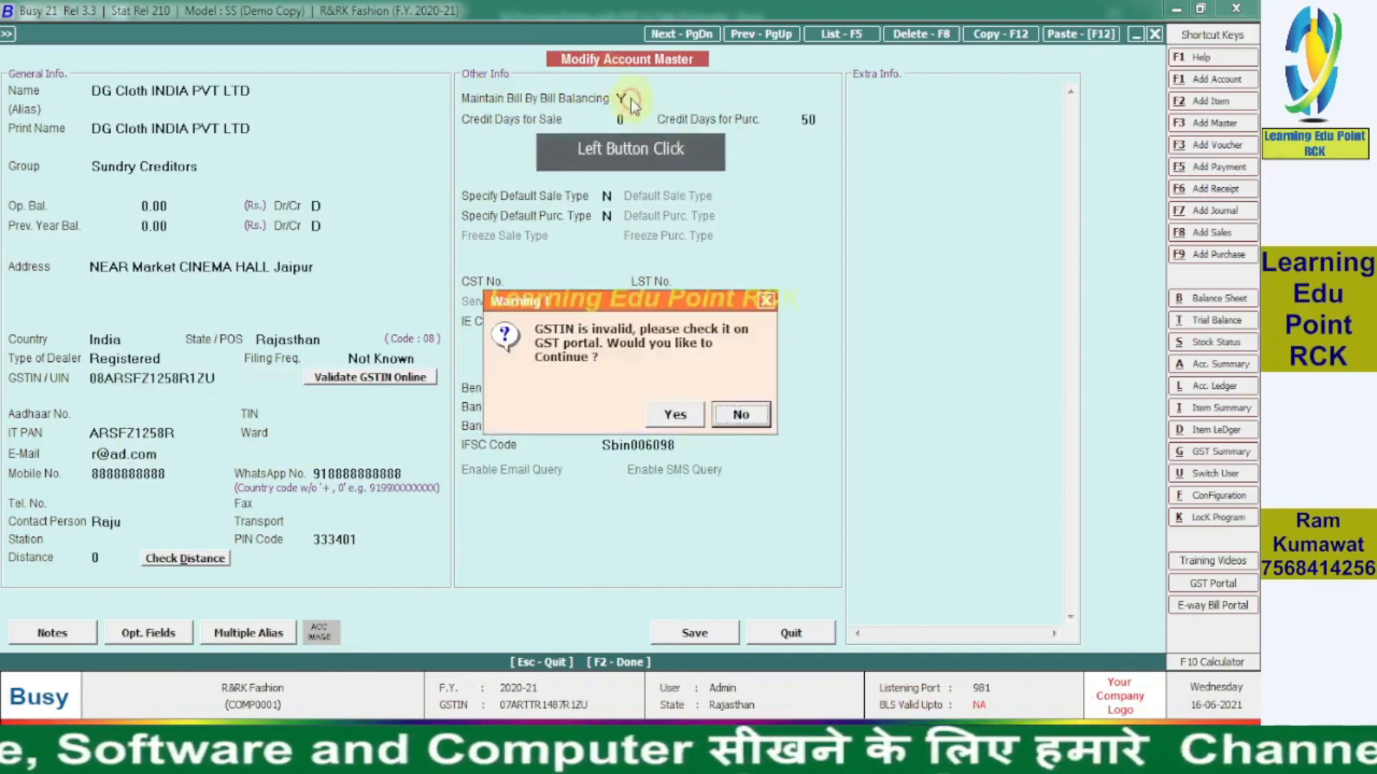
left_click(674, 414)
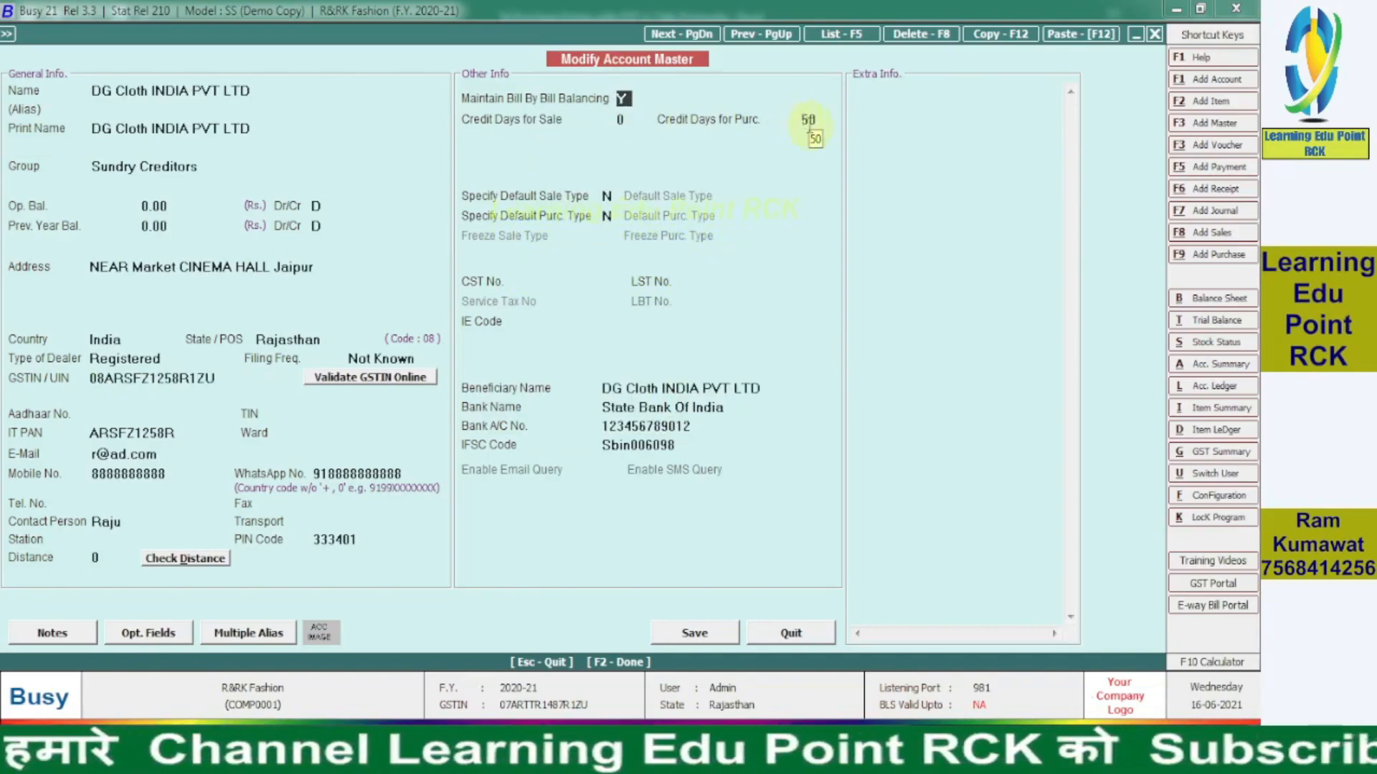
- Try specifying I/GST-12% as the account's default sale type and set Specify Default Sale Type back to N
left_click(607, 197)
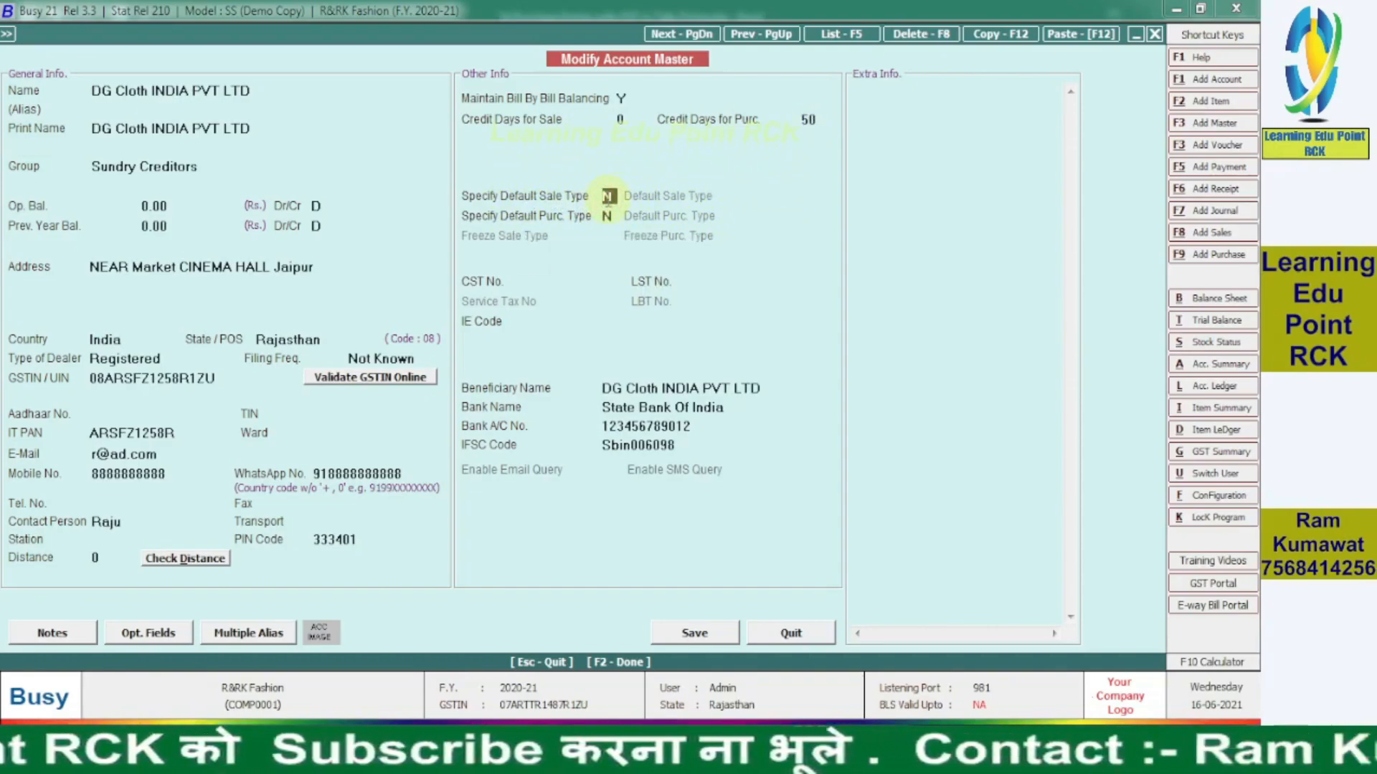
key("y")
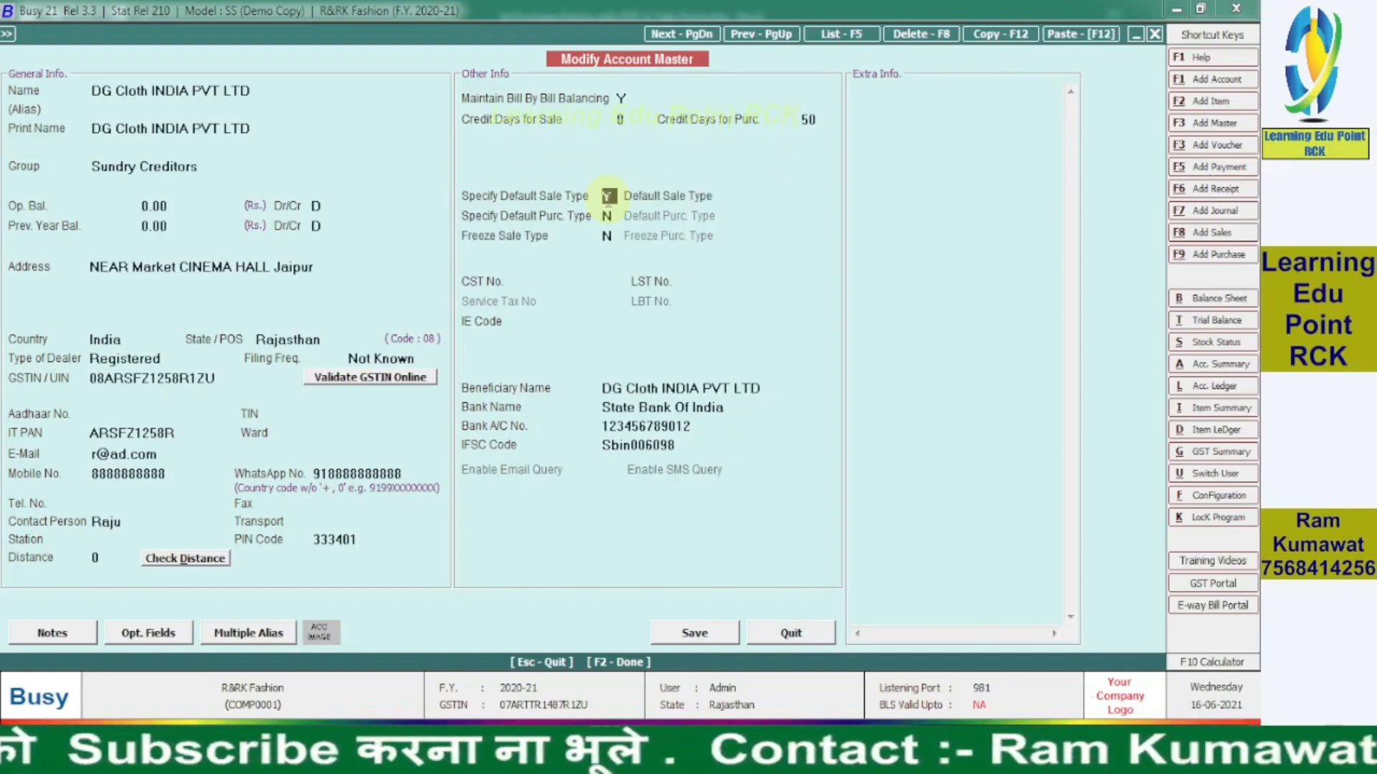
key("Return")
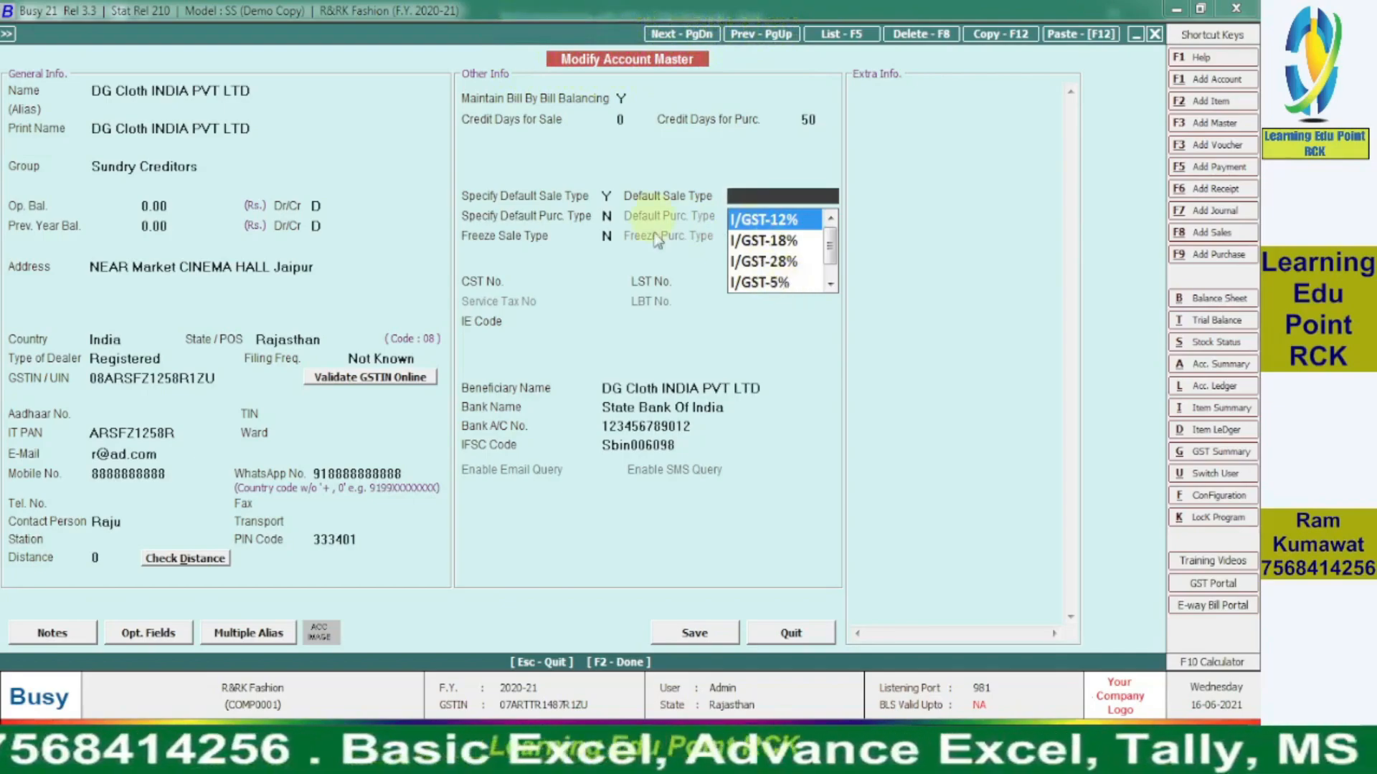
left_click(607, 197)
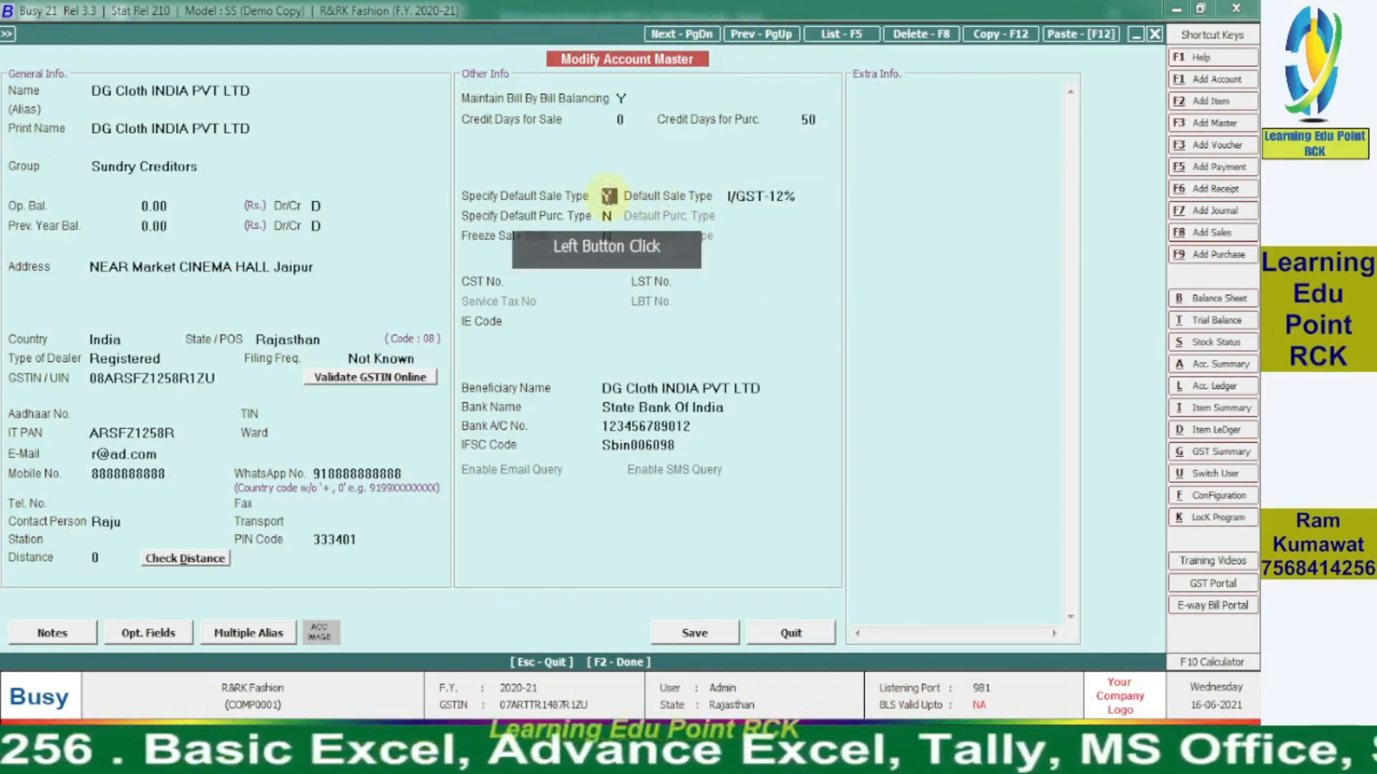
type("N")
key("Return")
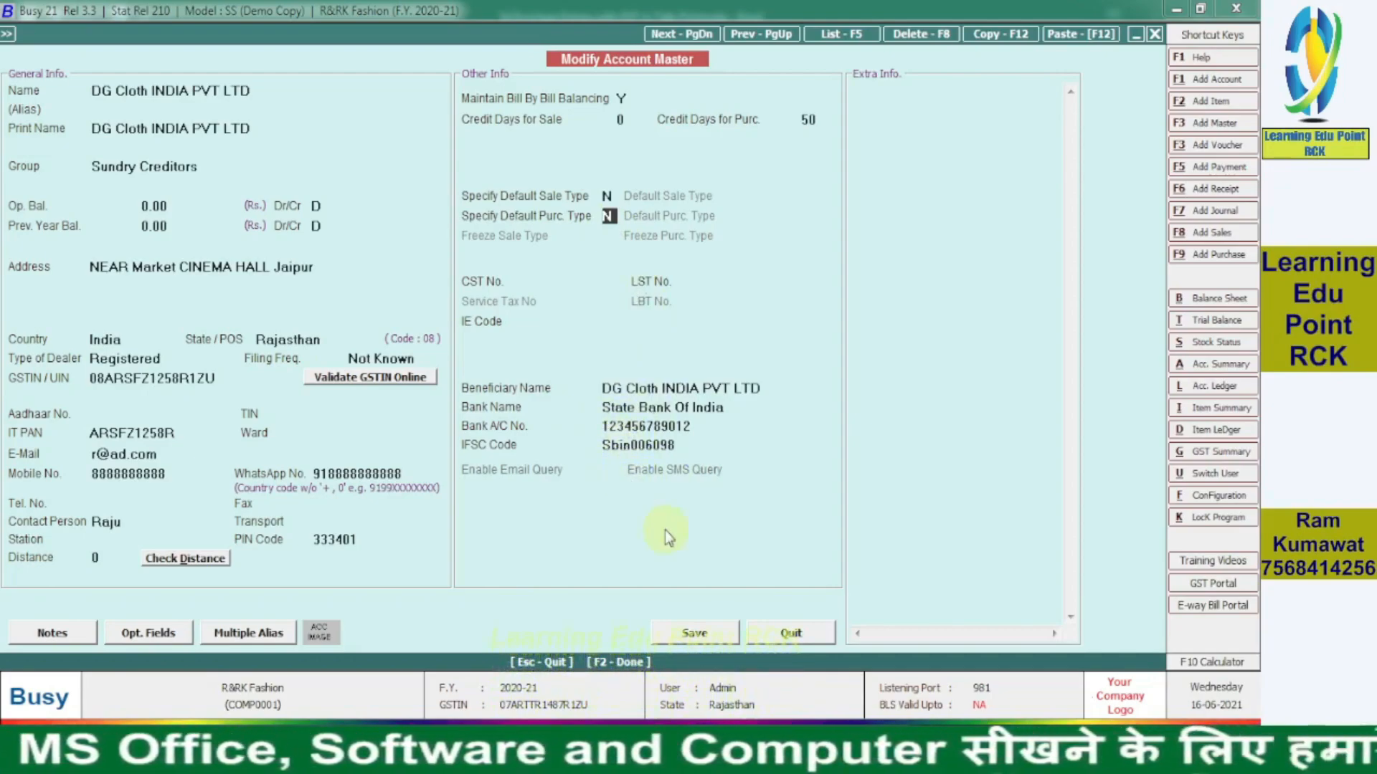
- Save the DG Cloth INDIA PVT LTD account master and close the list of accounts
left_click(679, 635)
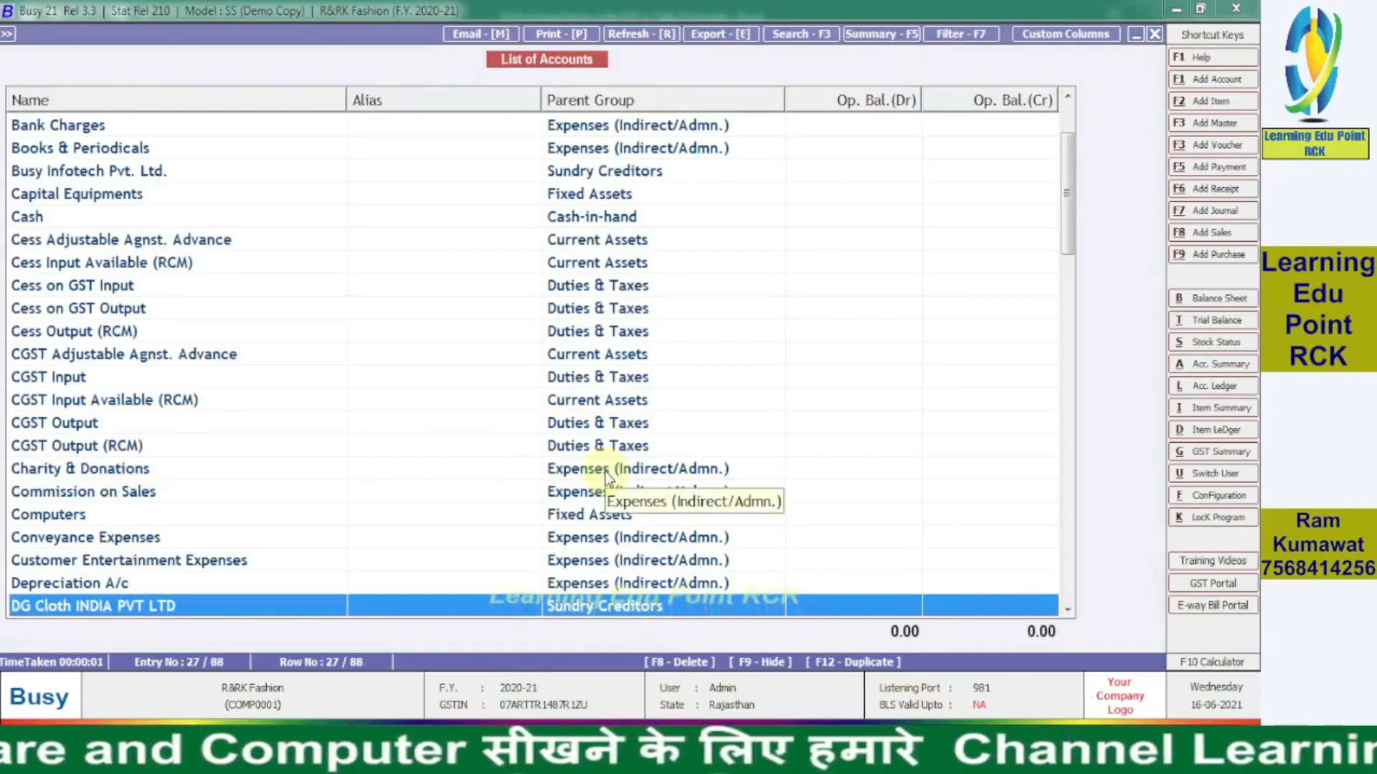
key("Escape")
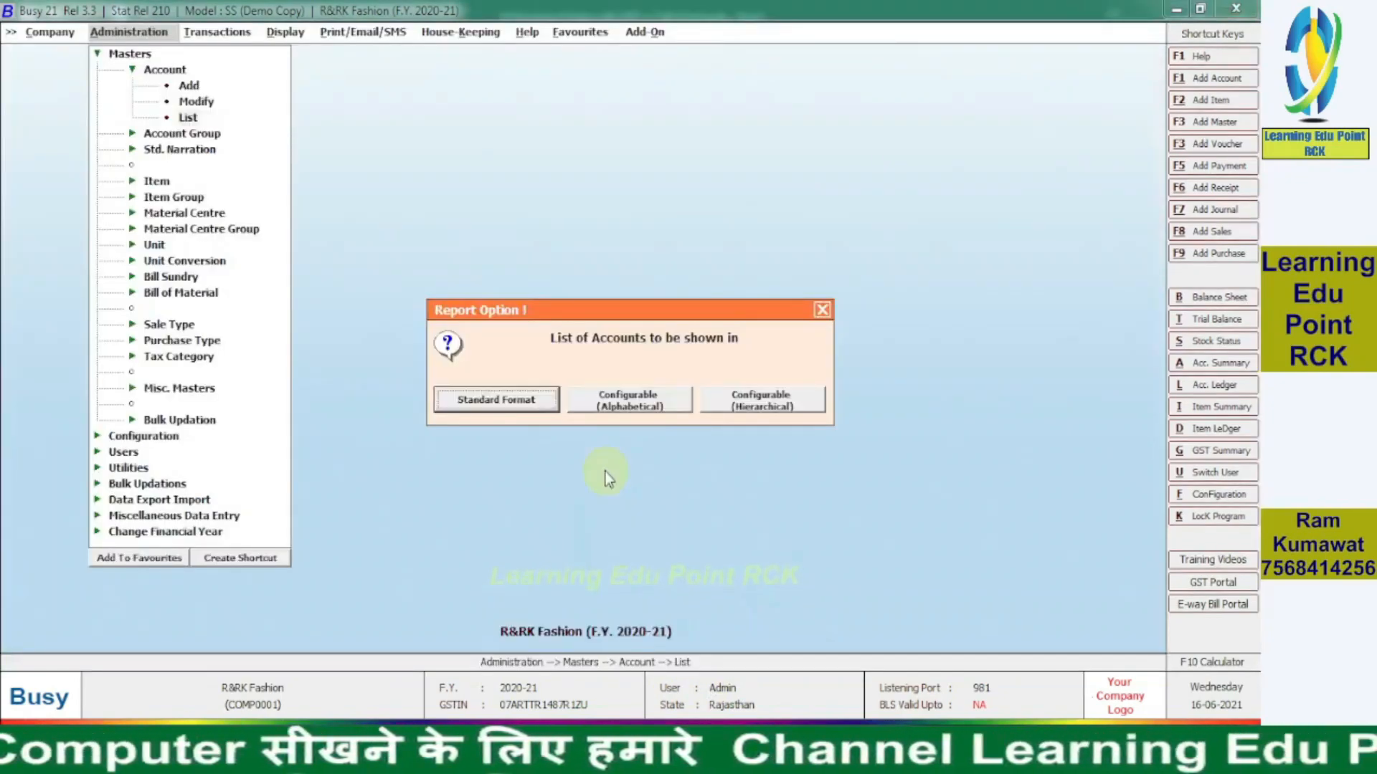
key("Escape")
key("Escape")
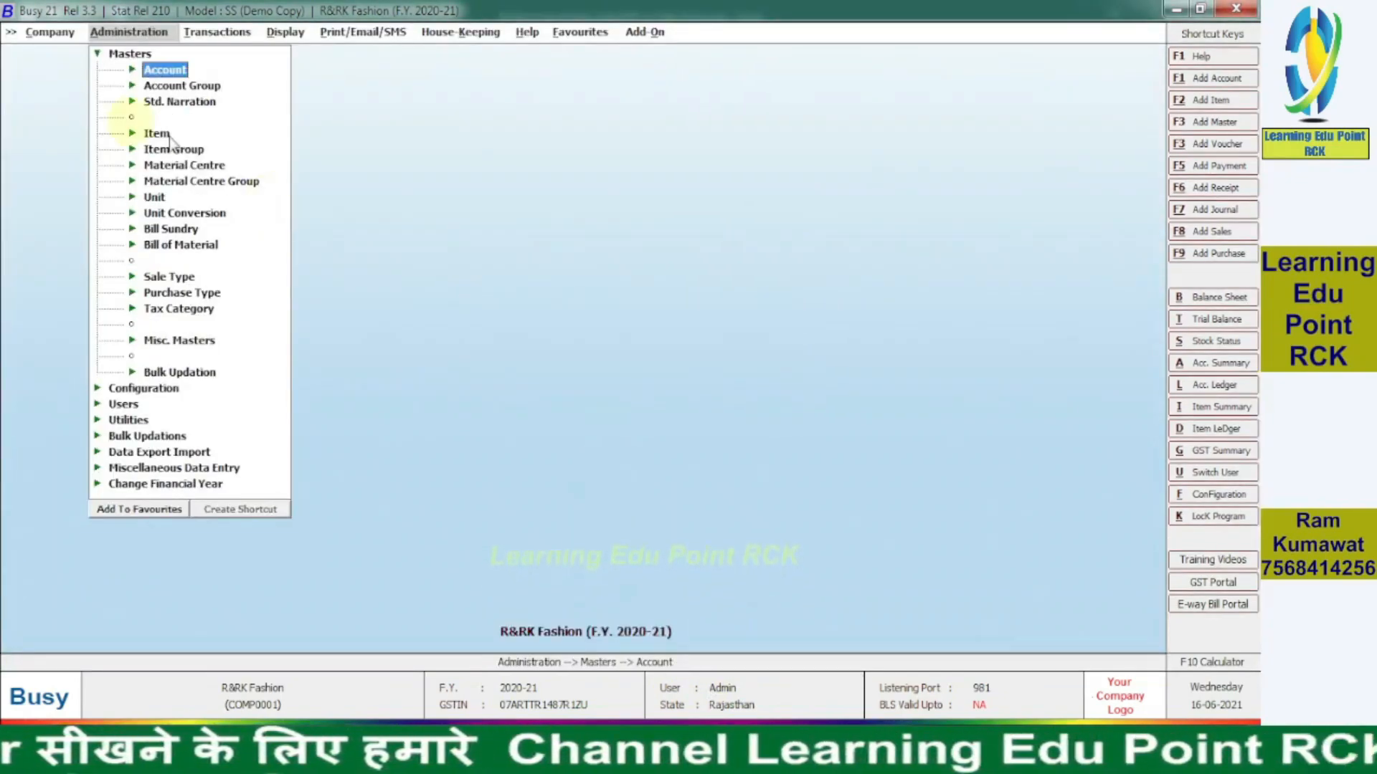
- List all items on screen and open the Men Shirts item master
left_click(134, 135)
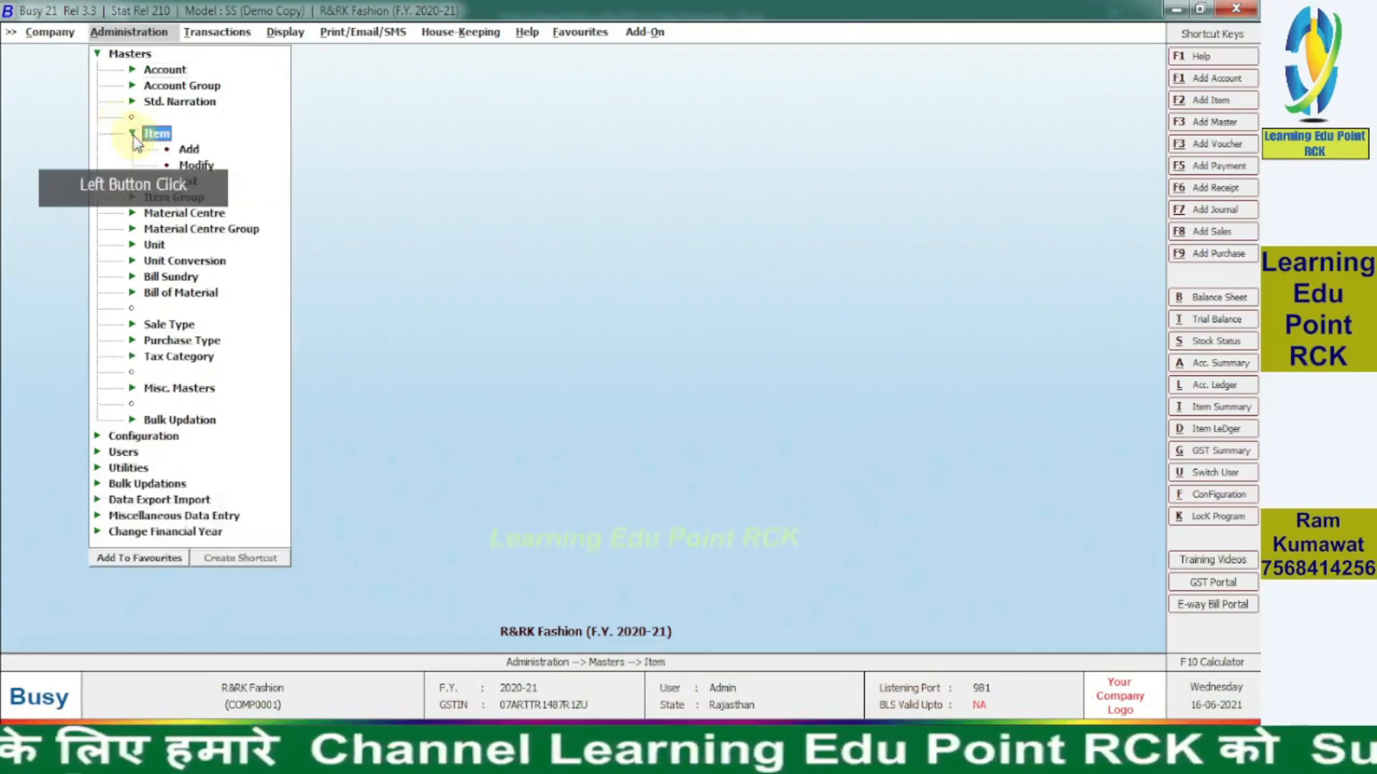
double_click(191, 164)
double_click(37, 215)
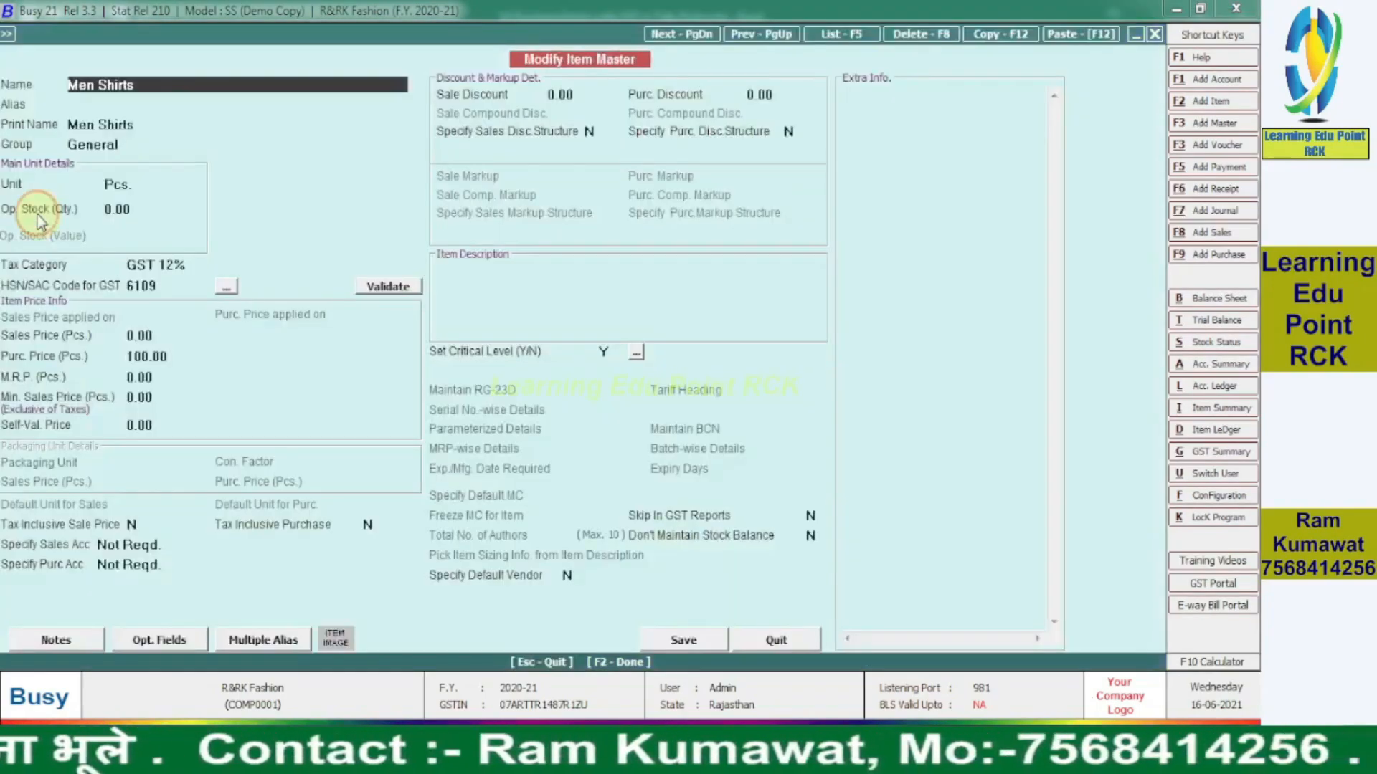
left_click(37, 215)
- Examine the item's name, unit, tax category, HSN/SAC code with its validation option, and sales and purchase prices
left_click(106, 84)
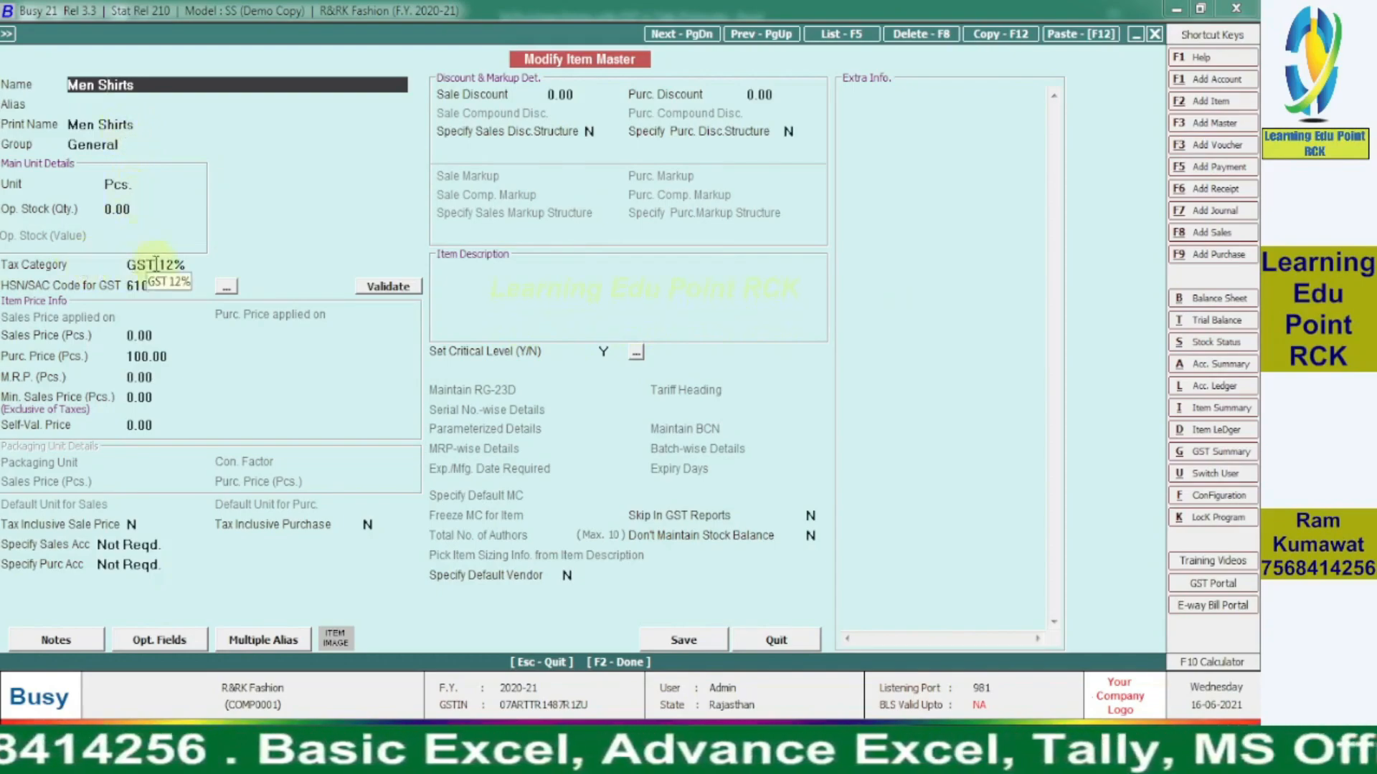
left_click(116, 184)
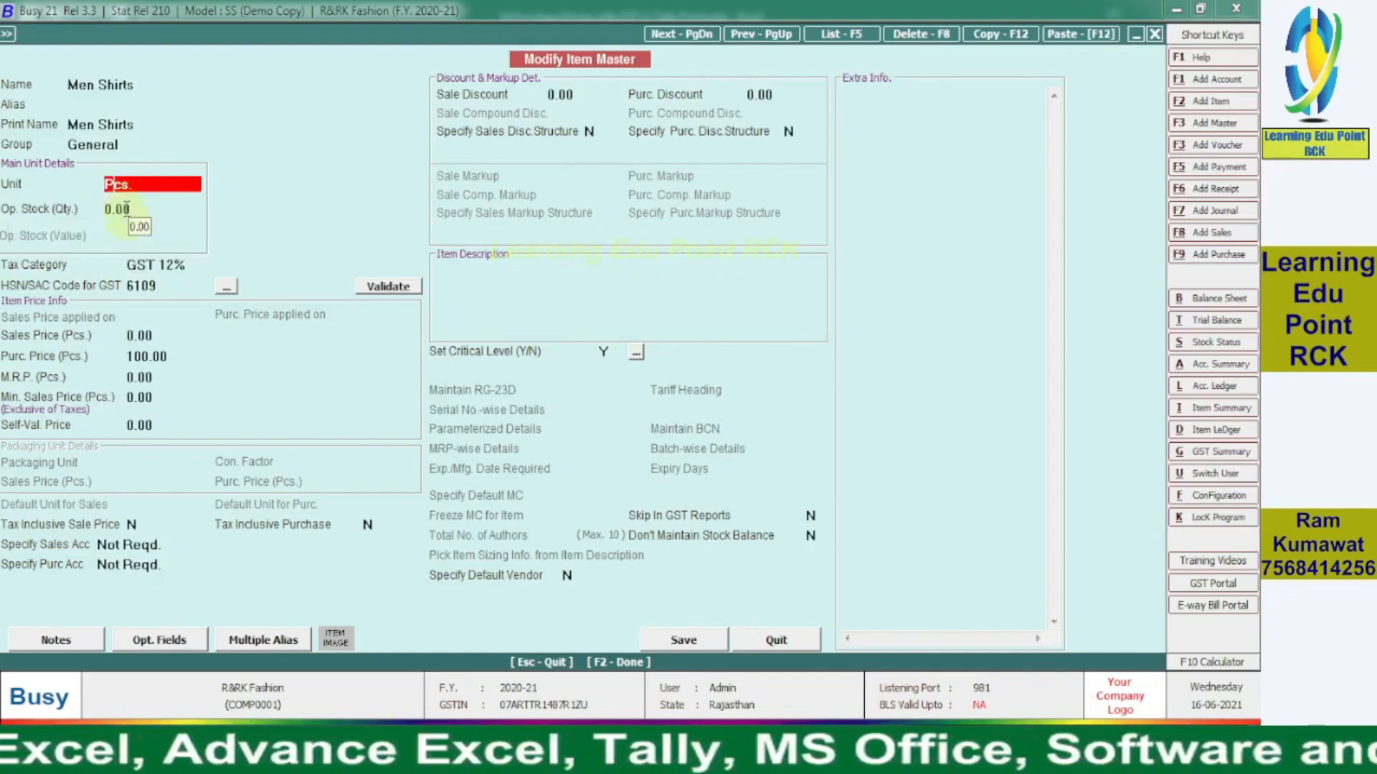
left_click(147, 264)
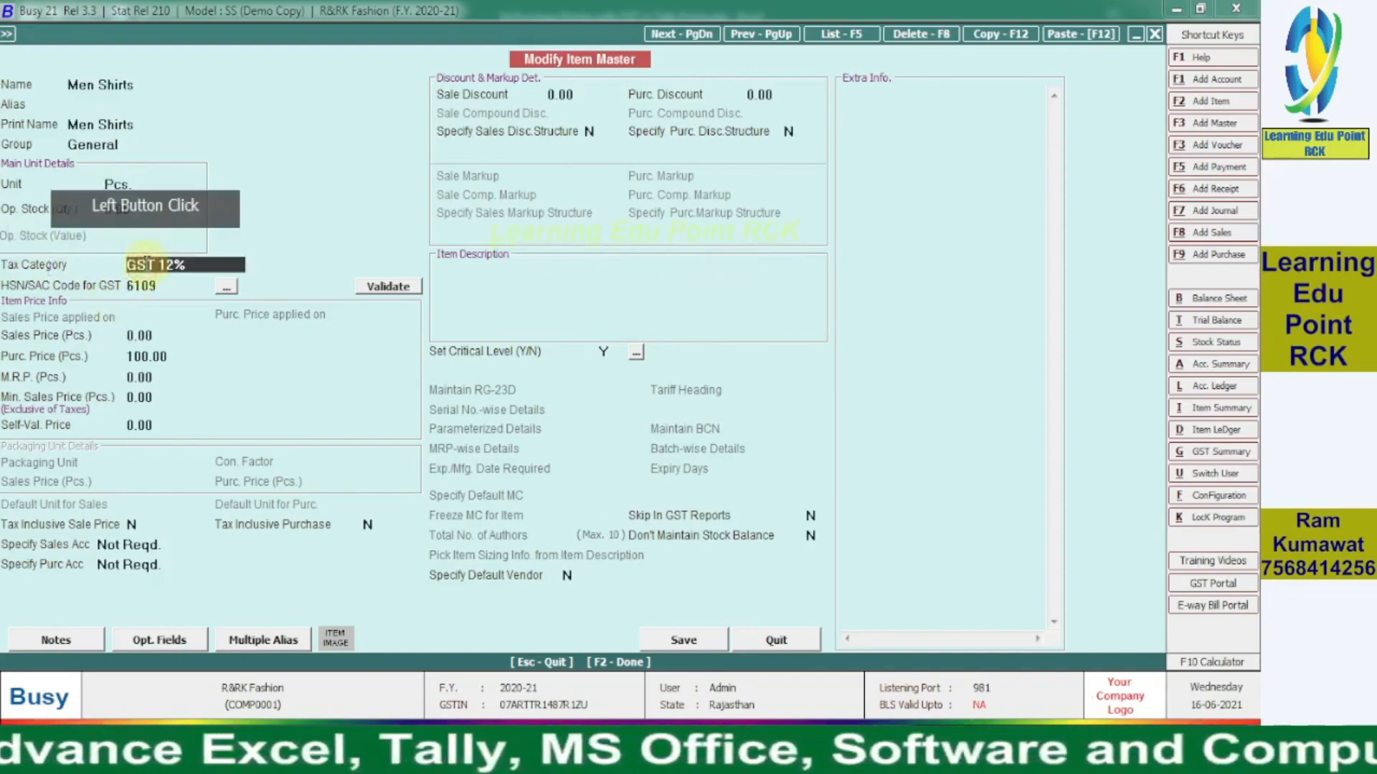
left_click(143, 285)
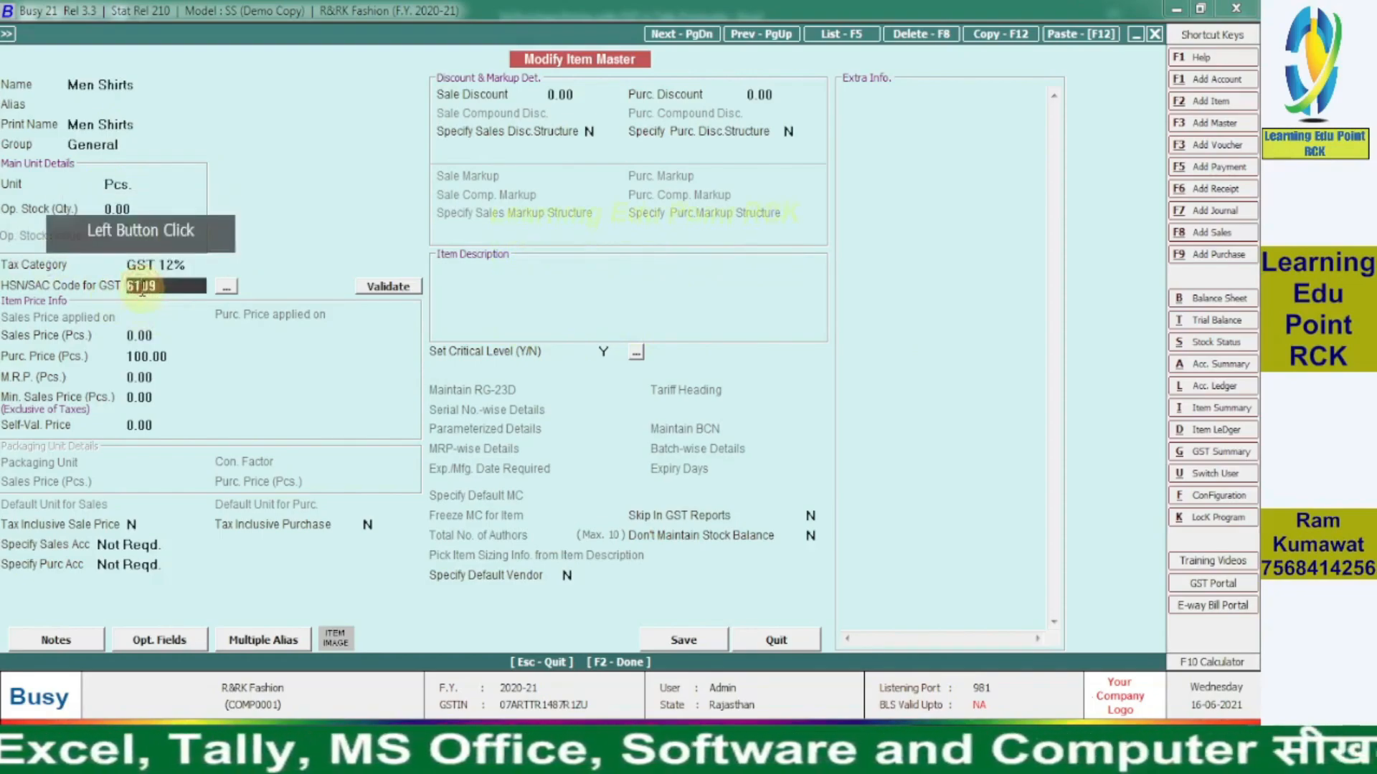
left_click(392, 286)
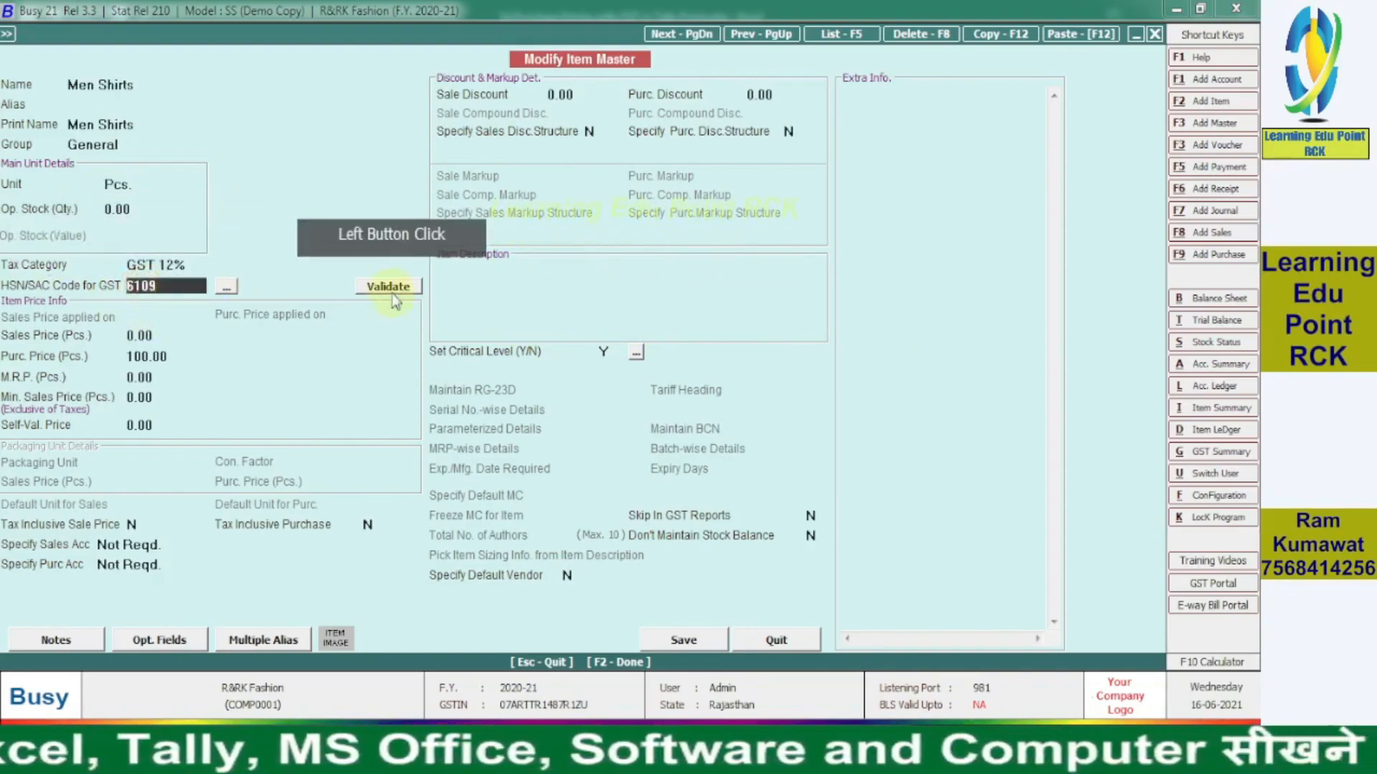
left_click(143, 355)
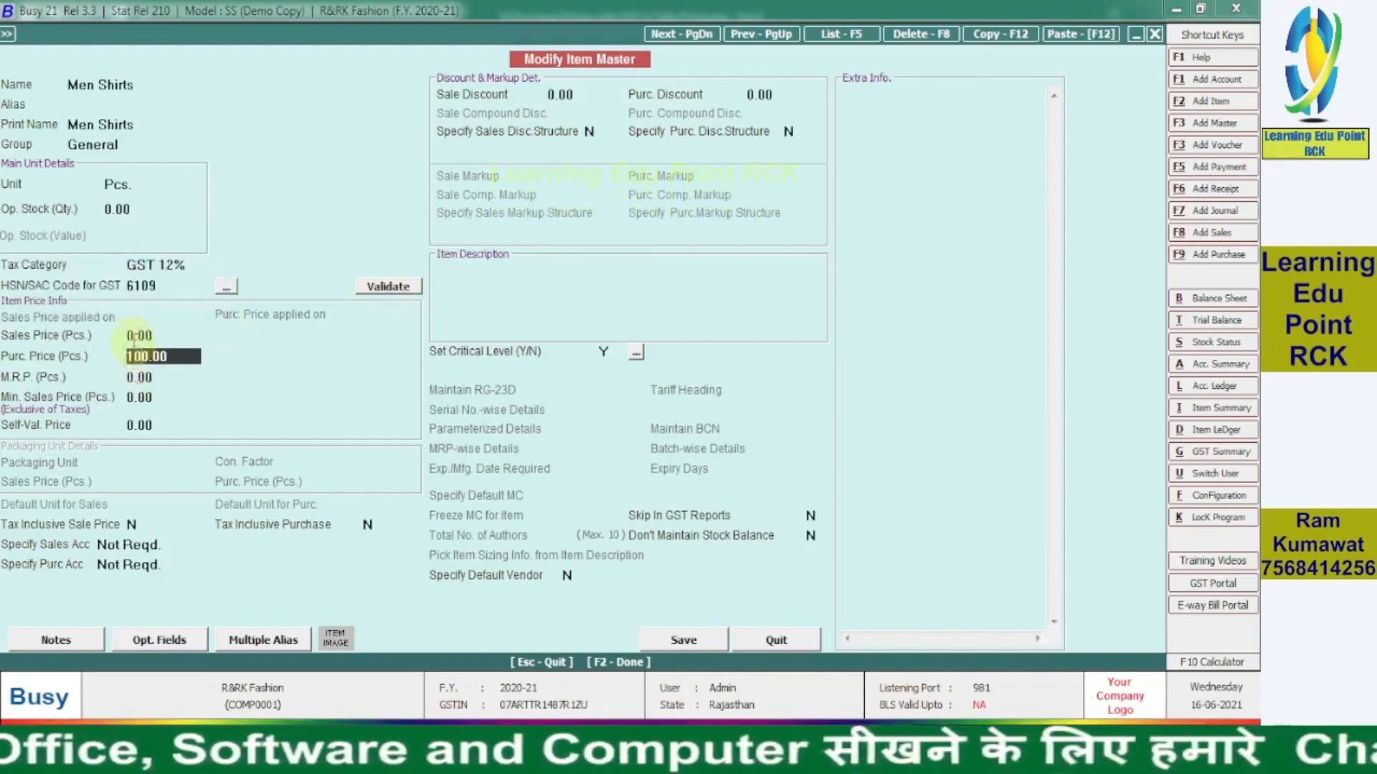
left_click(134, 337)
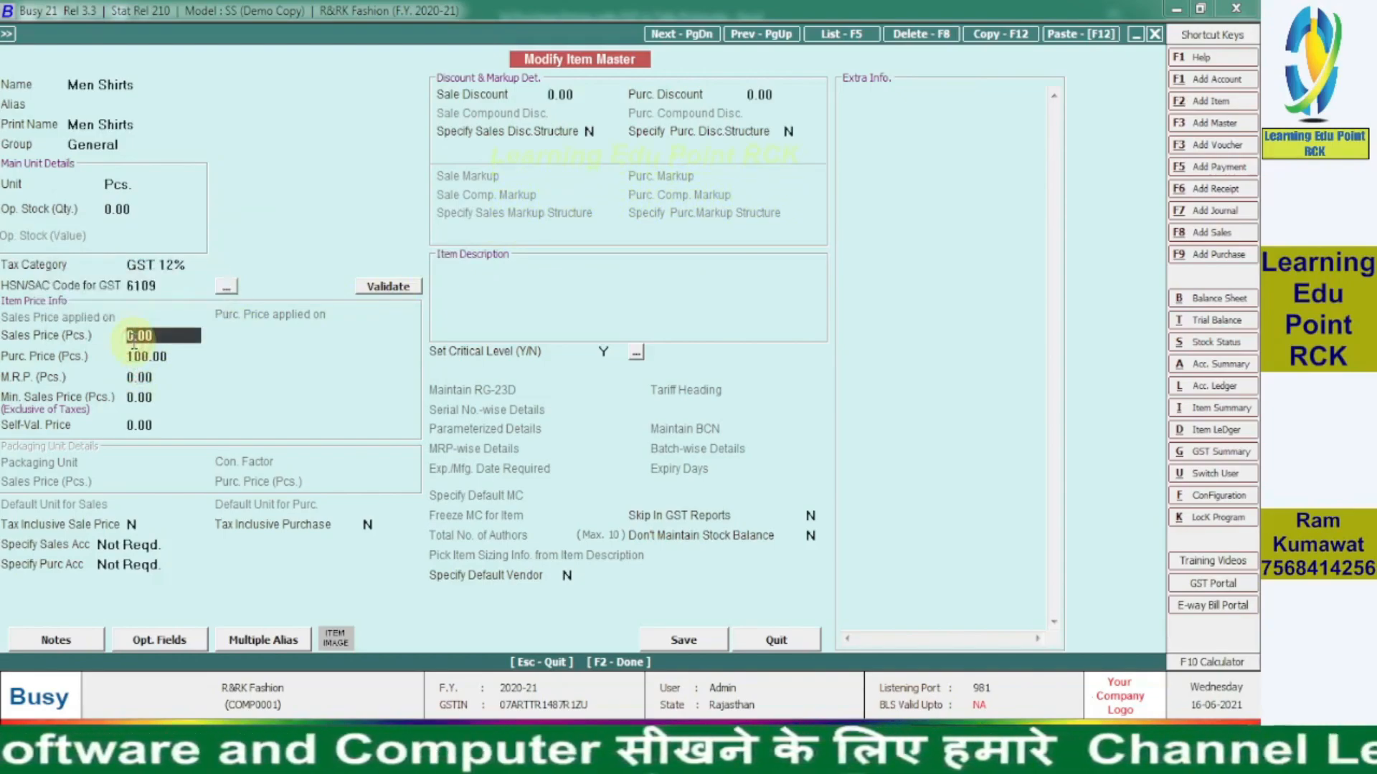
left_click(149, 353)
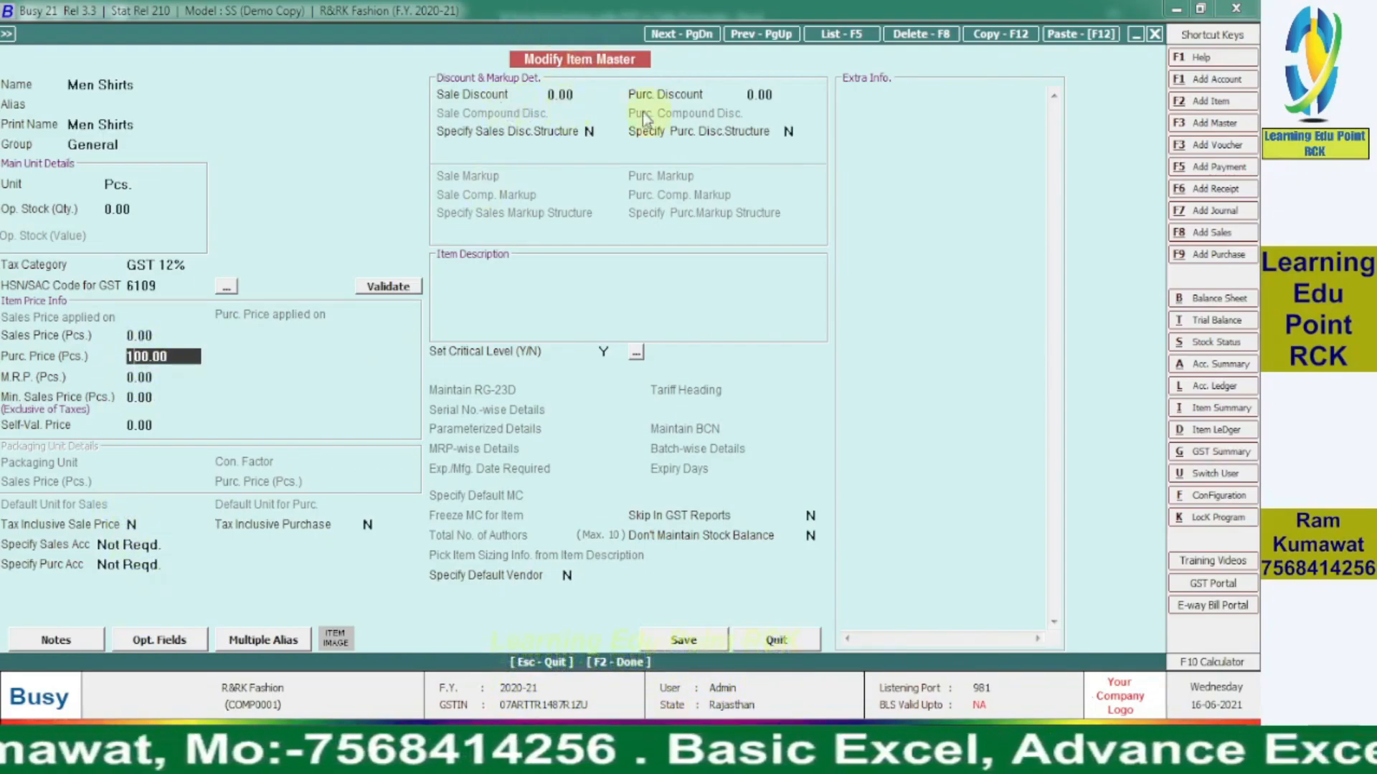
- Try specifying Simple Discount % of Amount as the item's purchase discount structure and set Specify Purc. Disc.Structure back to N
left_click(760, 96)
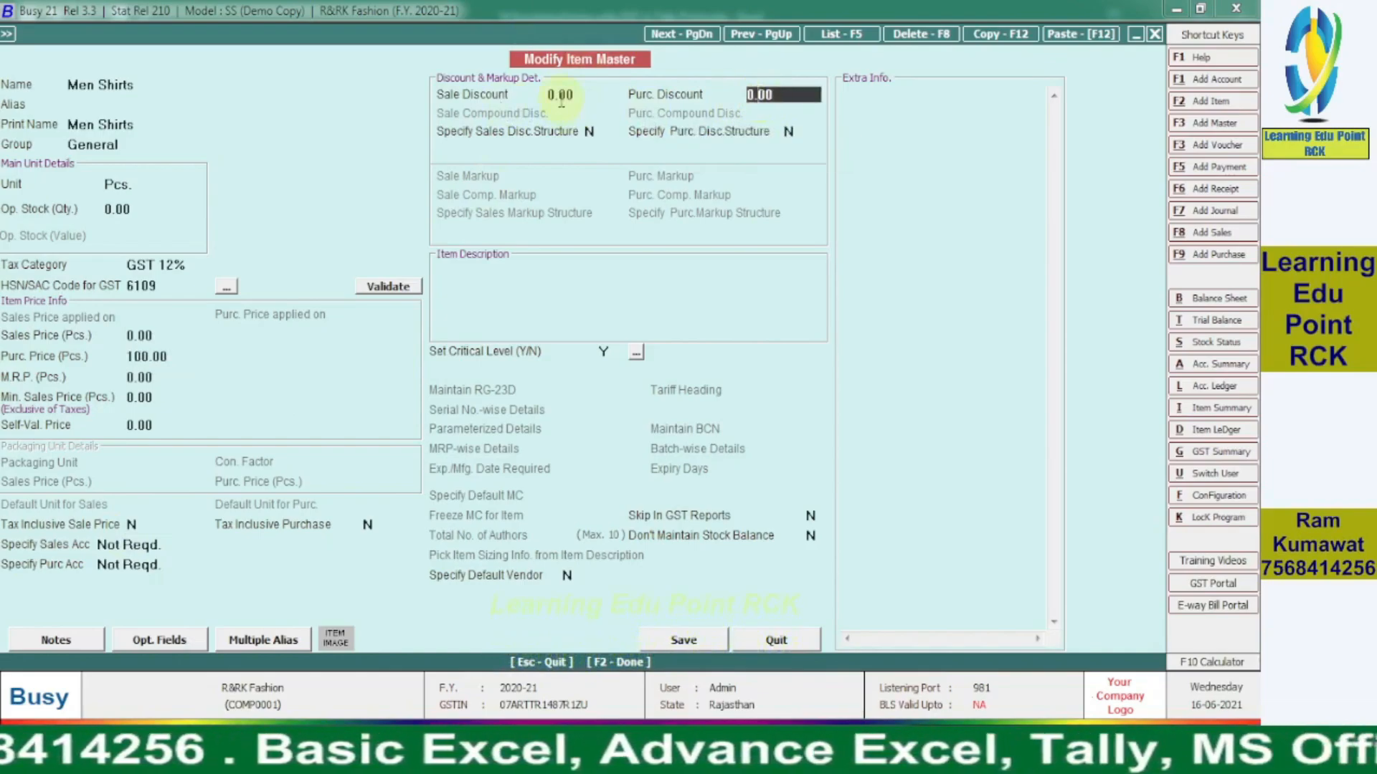
left_click(789, 132)
type("y")
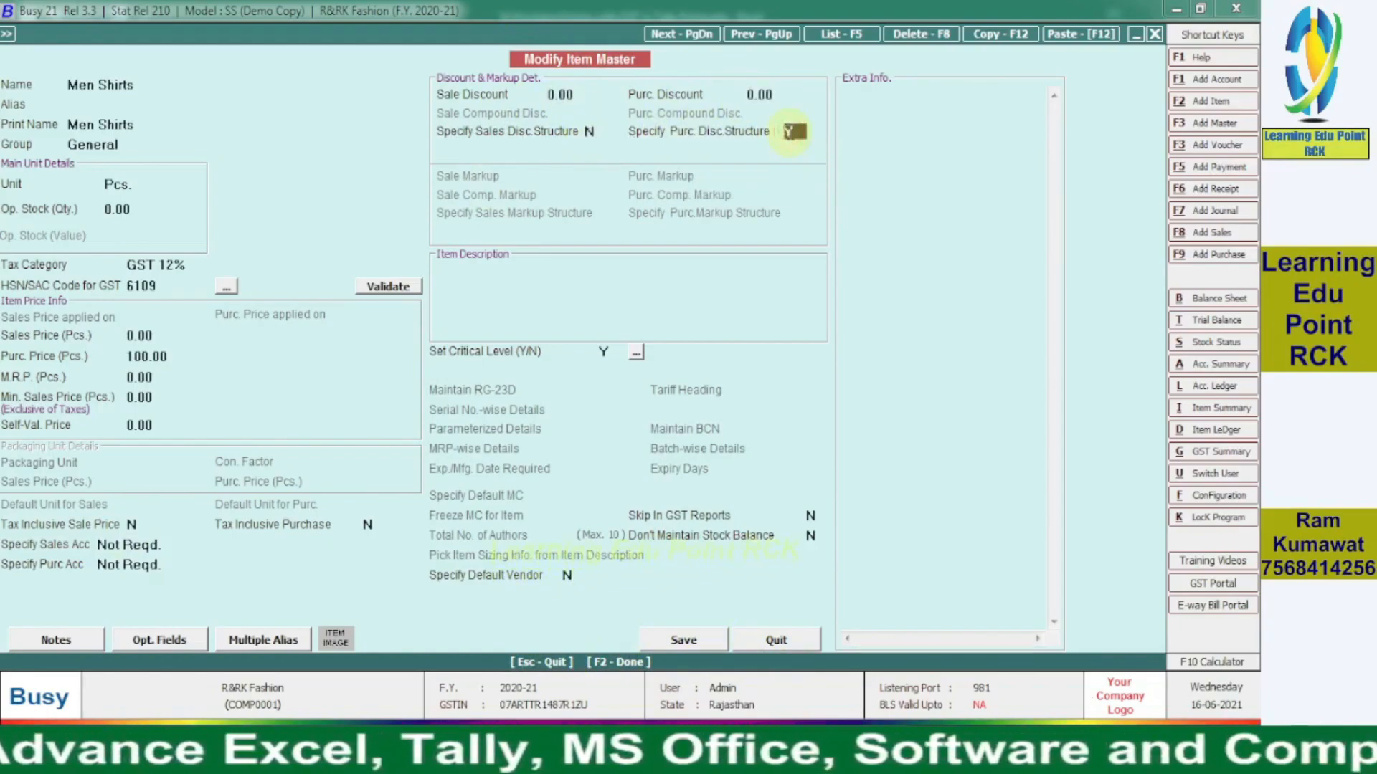
key("Return")
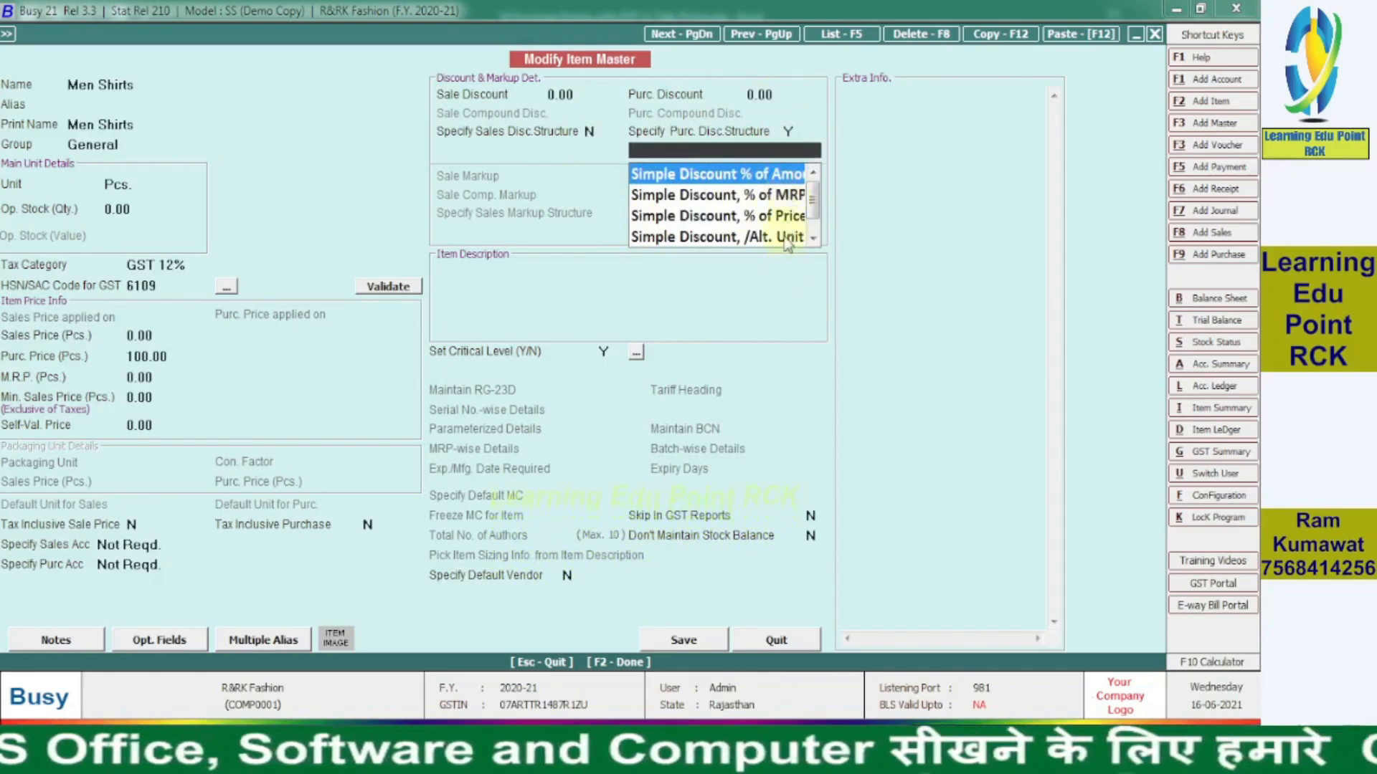
left_click(792, 131)
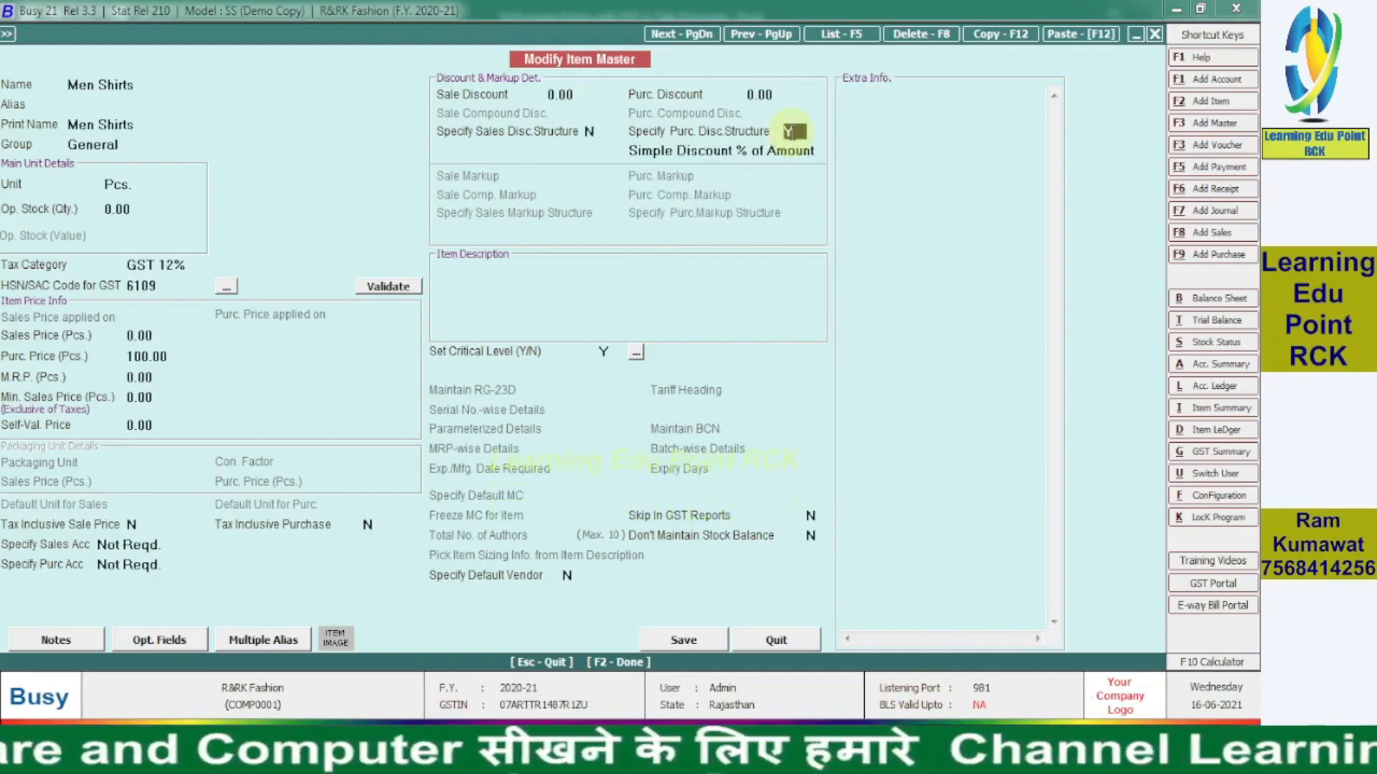
left_click_drag(792, 132, 786, 127)
type("N")
key("Return")
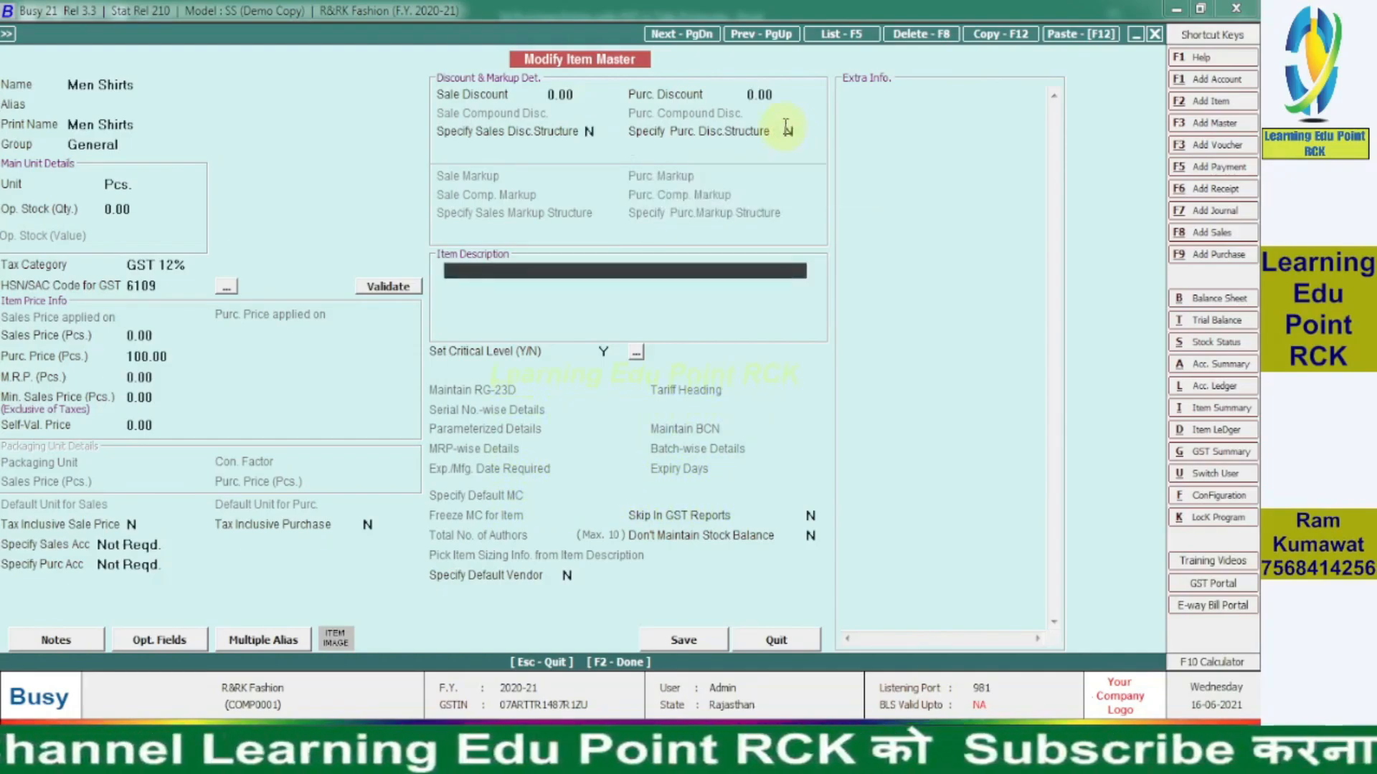
- Save the Men Shirts item master and close the list of items
left_click(488, 262)
left_click(683, 640)
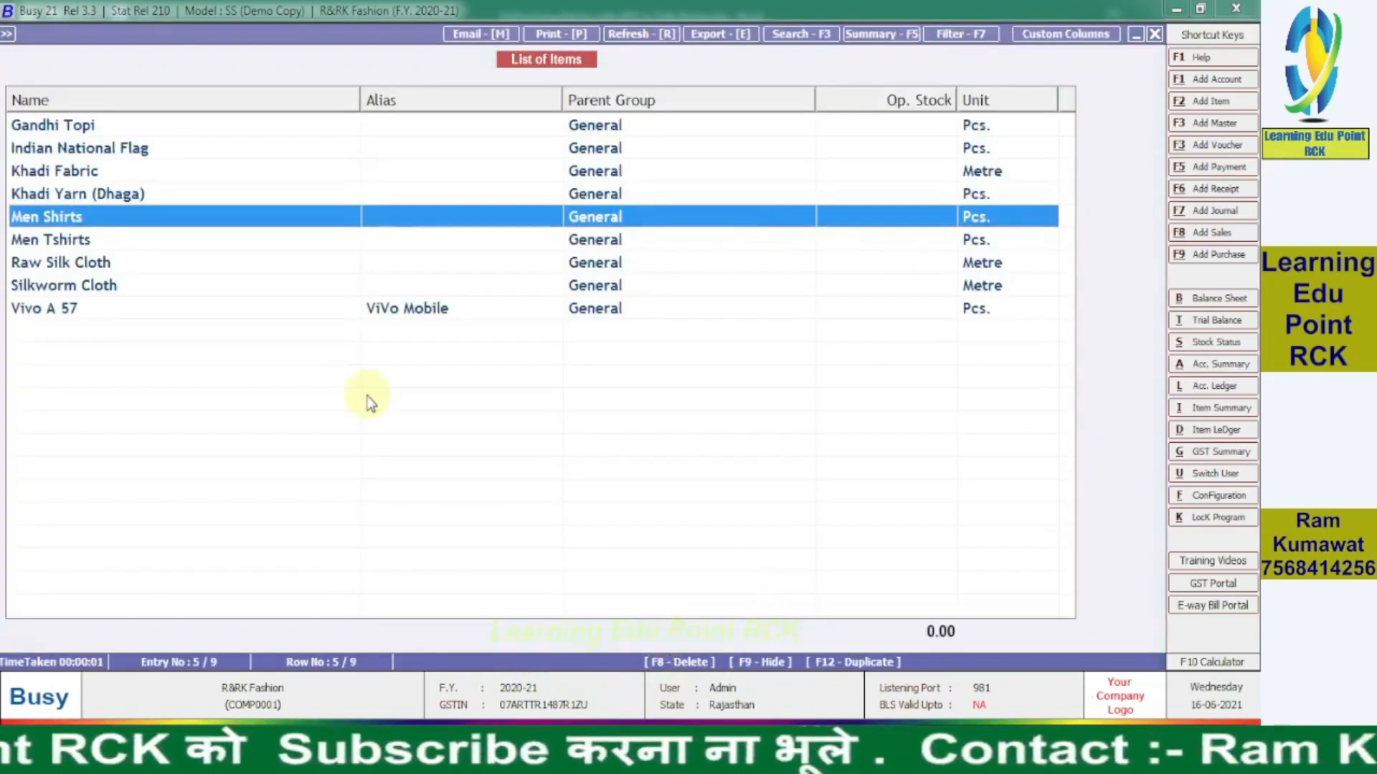
key("Escape")
key("Escape")
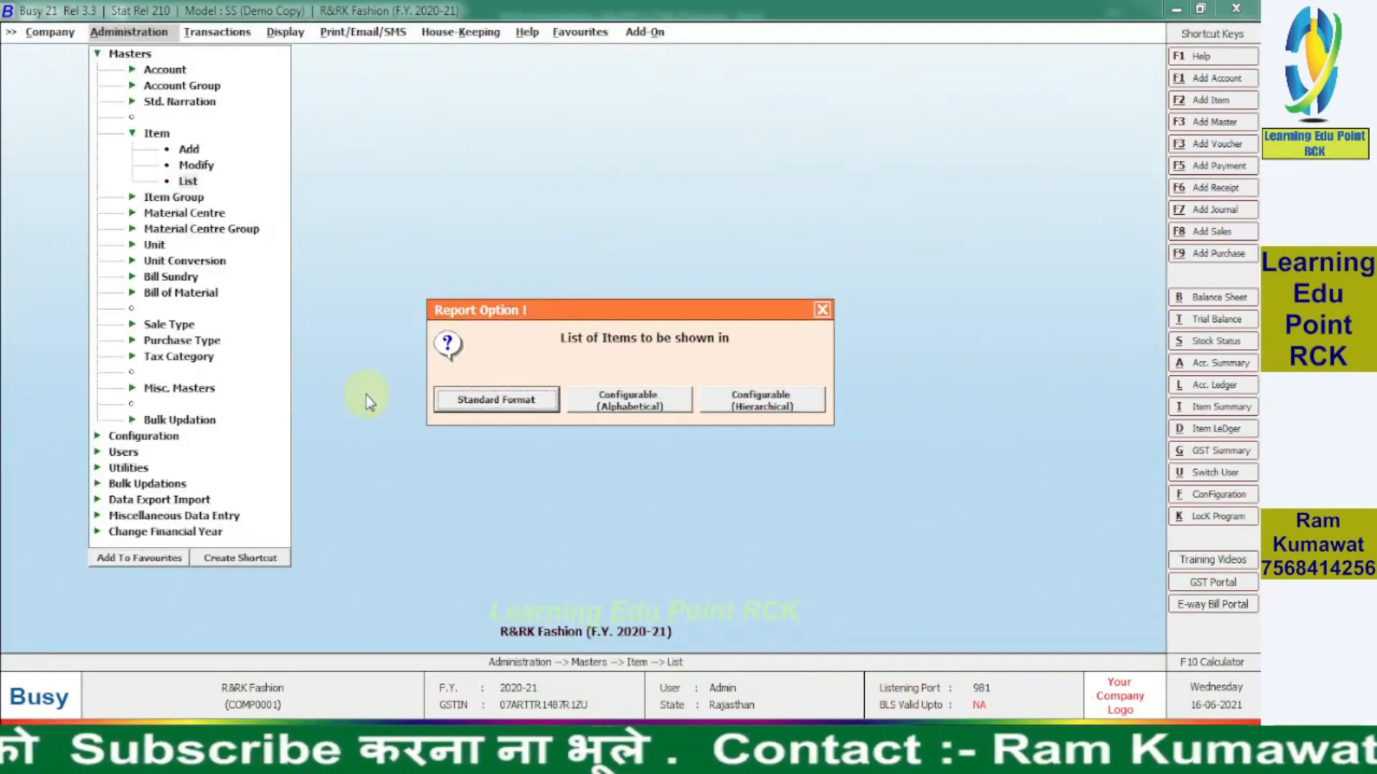
key("Escape")
key("Escape")
key("Escape")
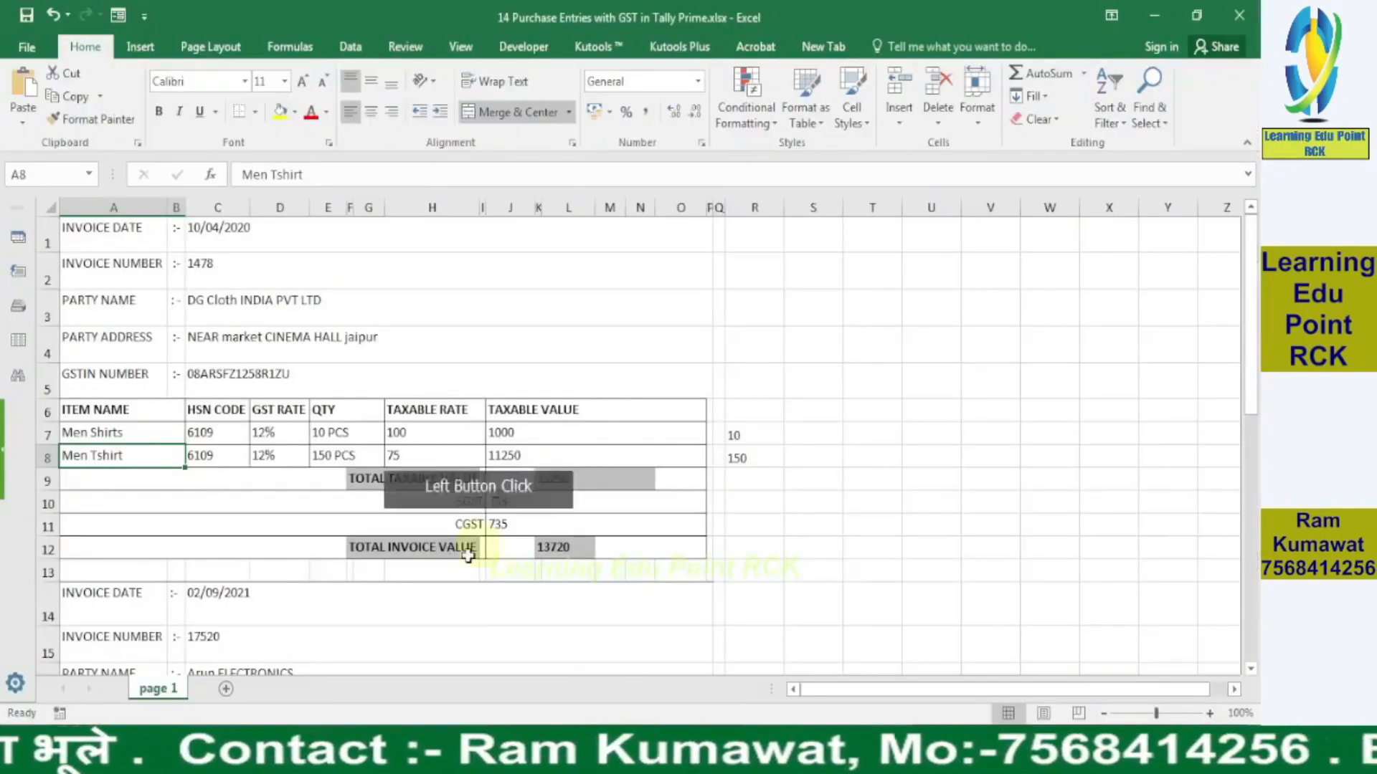
- Change the SGST formula of invoice 17520 in the Excel sheet to =L22*5%
left_click(747, 588)
key("Down")
key("Down")
key("Down")
key("Down")
key("Down")
key("Down")
key("Down")
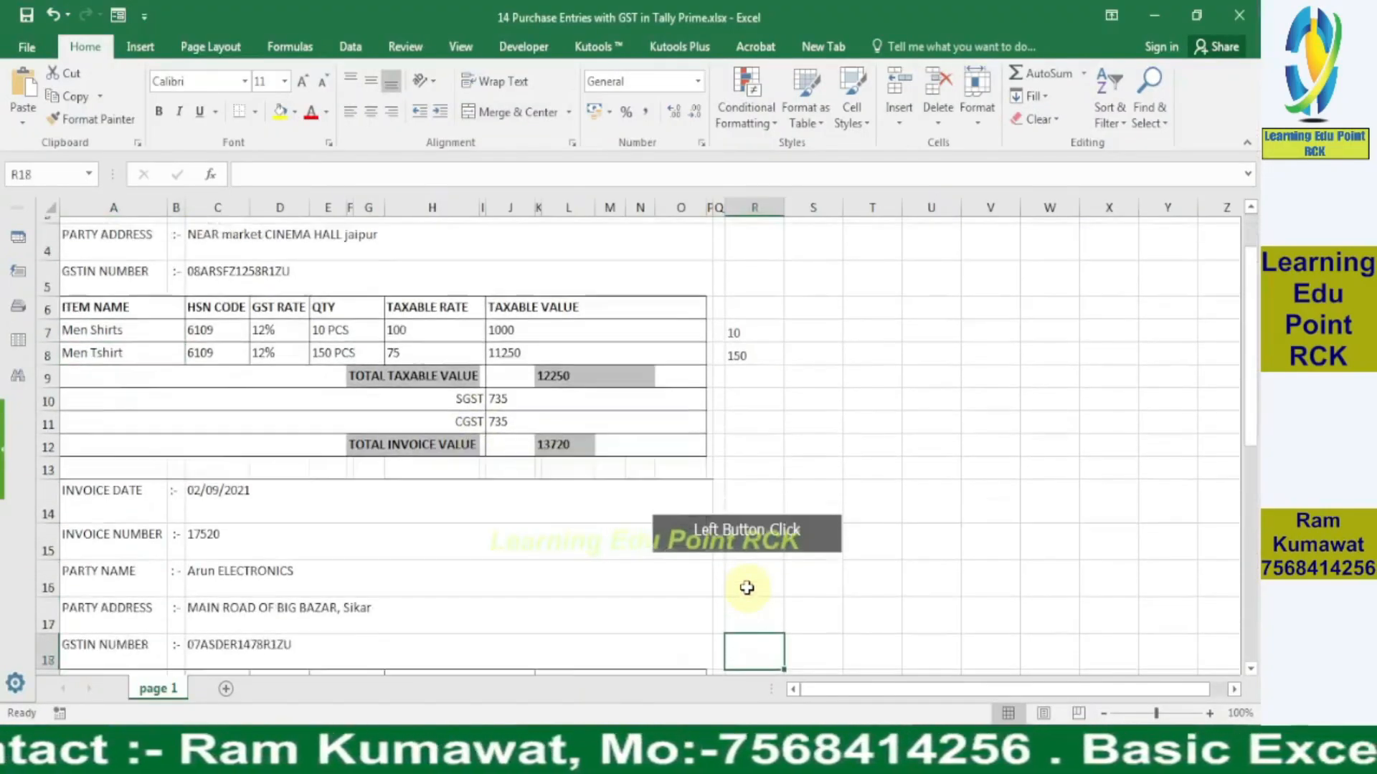
key("Down")
key("Down")
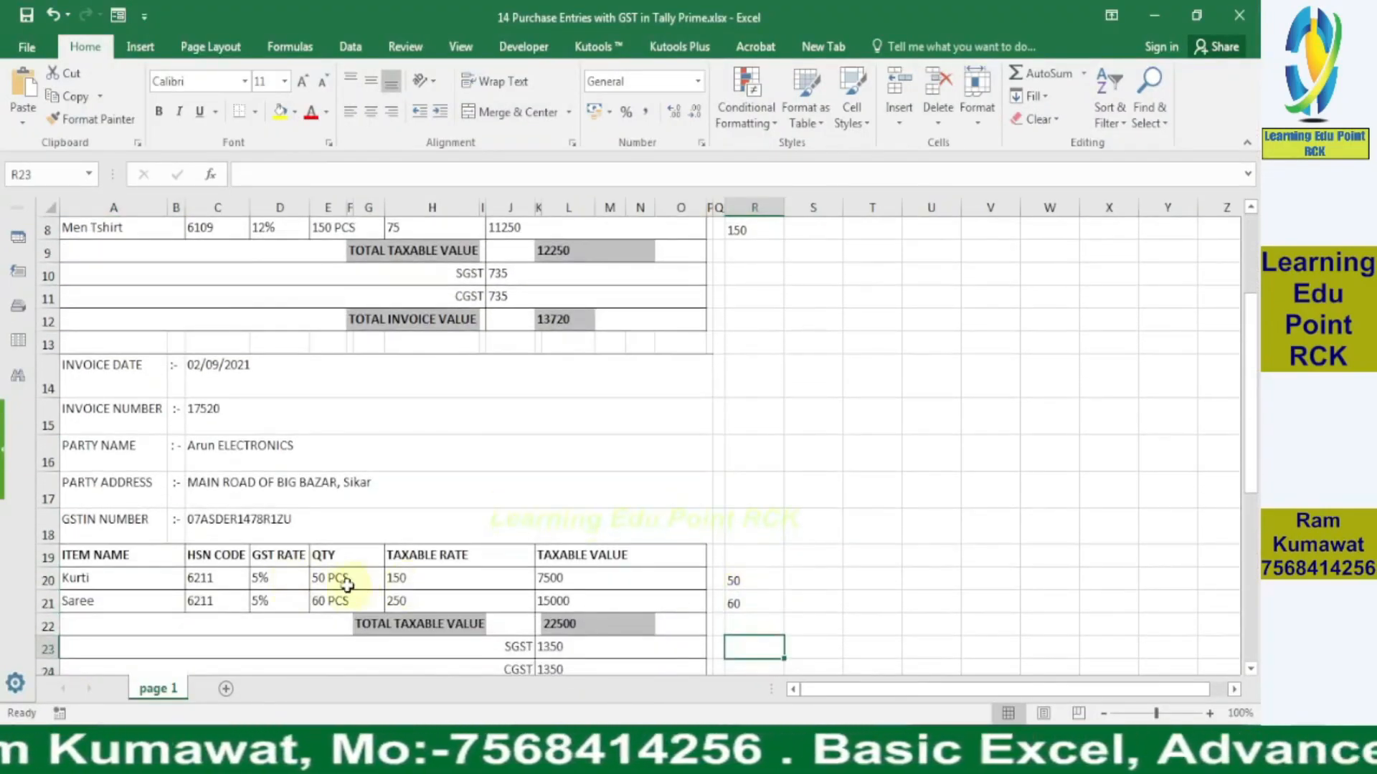
left_click(557, 647)
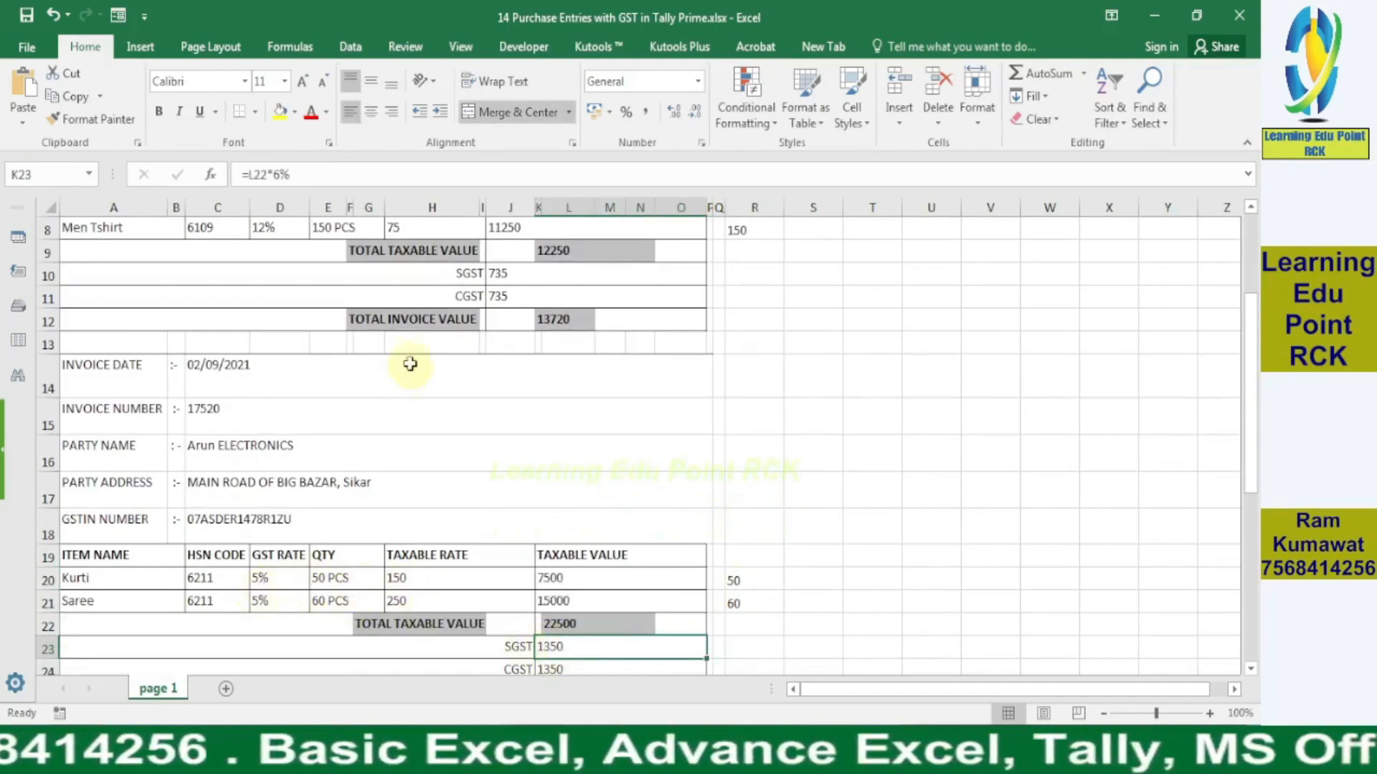
left_click(280, 174)
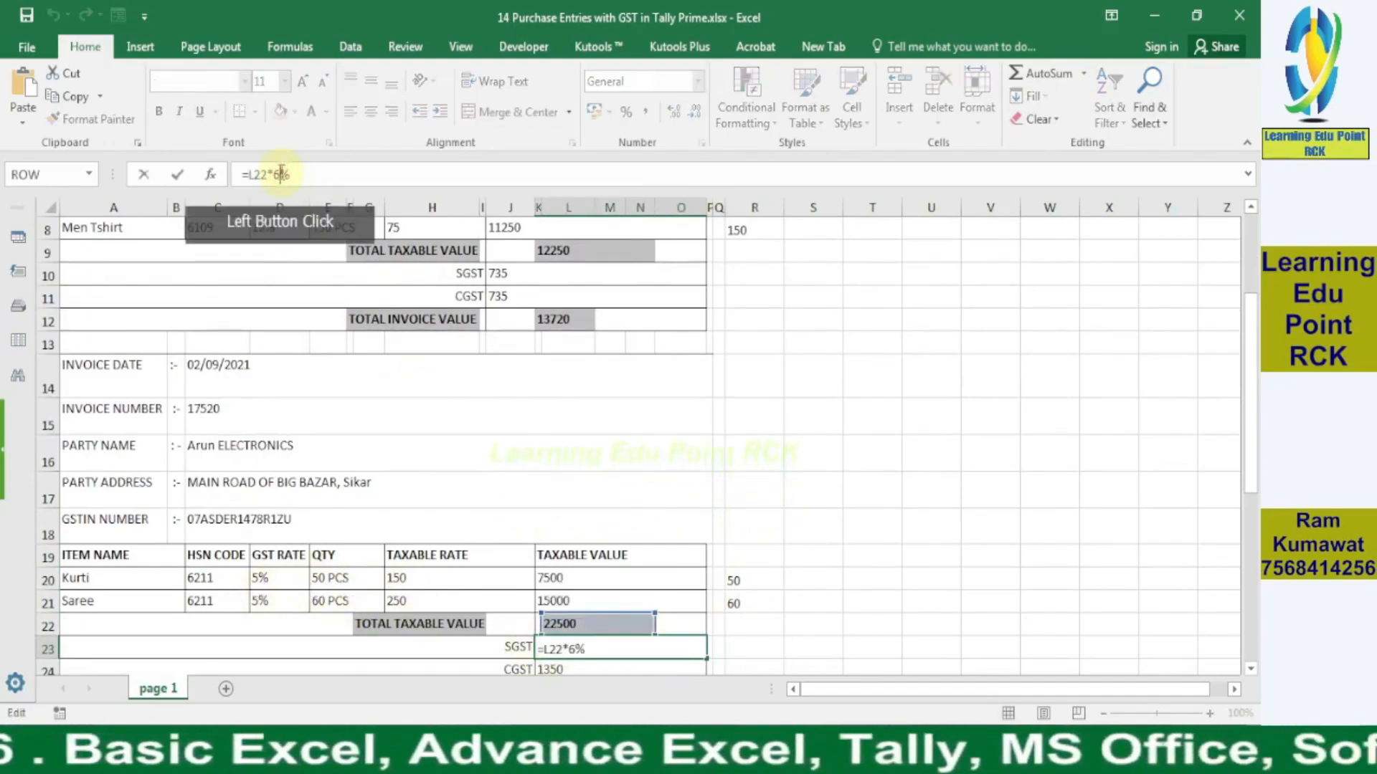
key("BackSpace")
type("5")
key("Return")
key("Down")
key("Down")
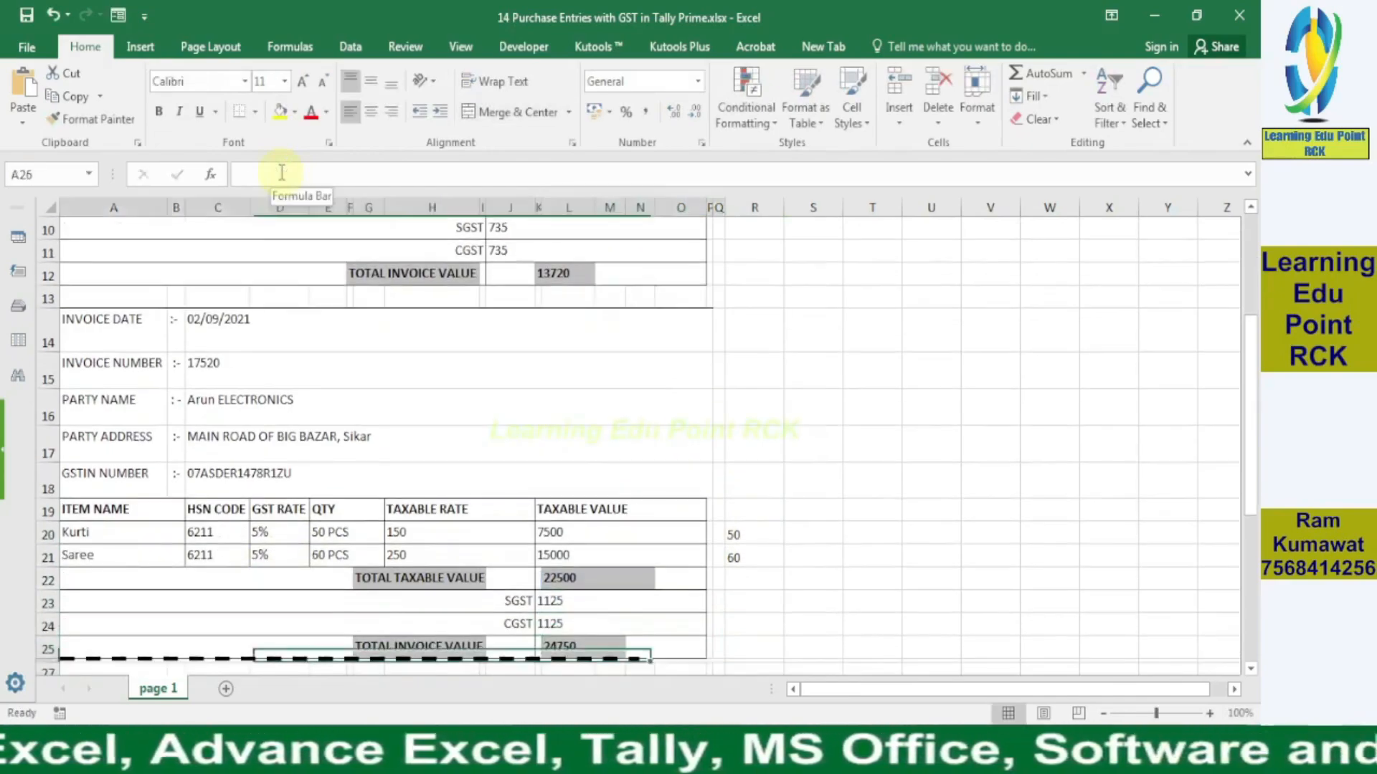
- Correct the SGST formula of the SR MARKETING invoice SR1482 to match its items' 18% GST rate
key("Up")
key("Down")
key("Down")
key("Down")
key("Down")
key("Down")
key("Down")
key("Down")
key("Down")
key("Down")
key("Down")
key("Down")
key("Down")
key("Down")
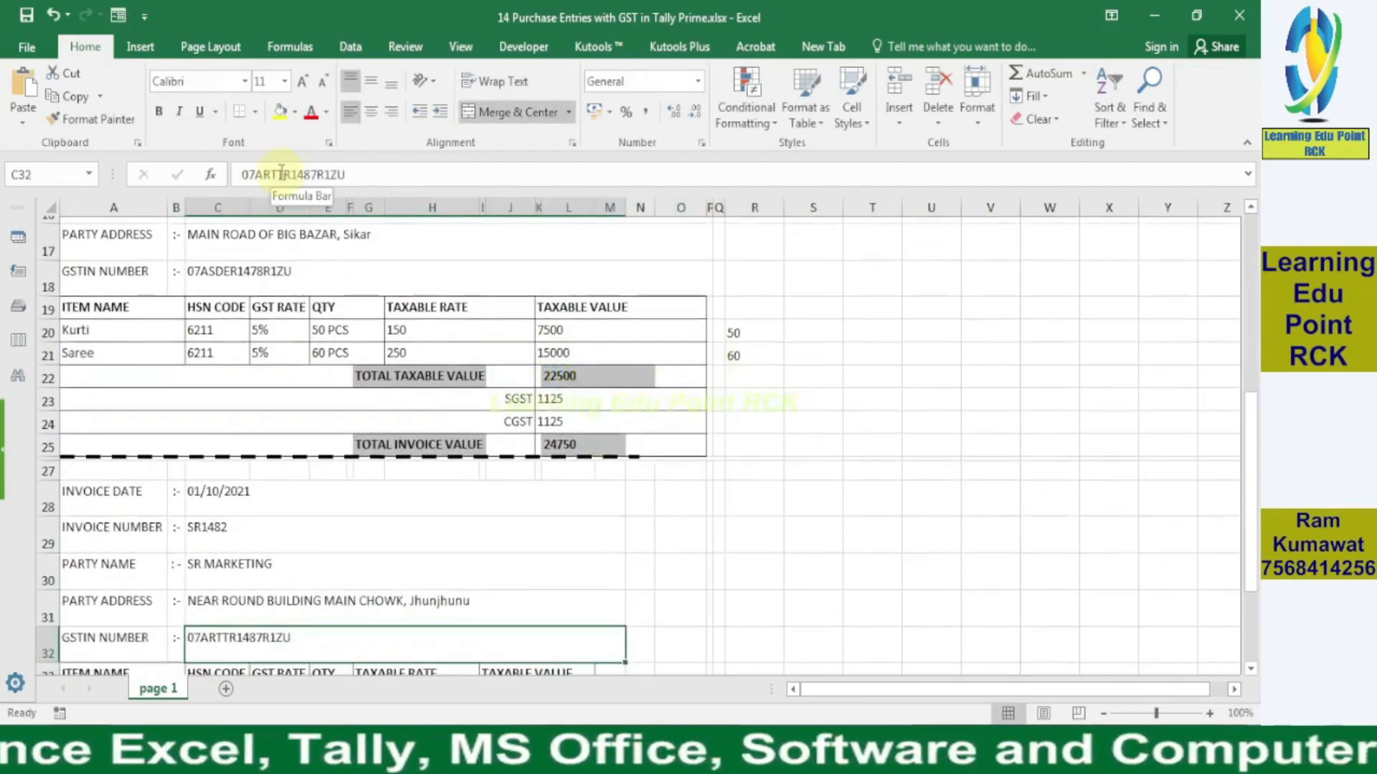
key("Right")
key("Up")
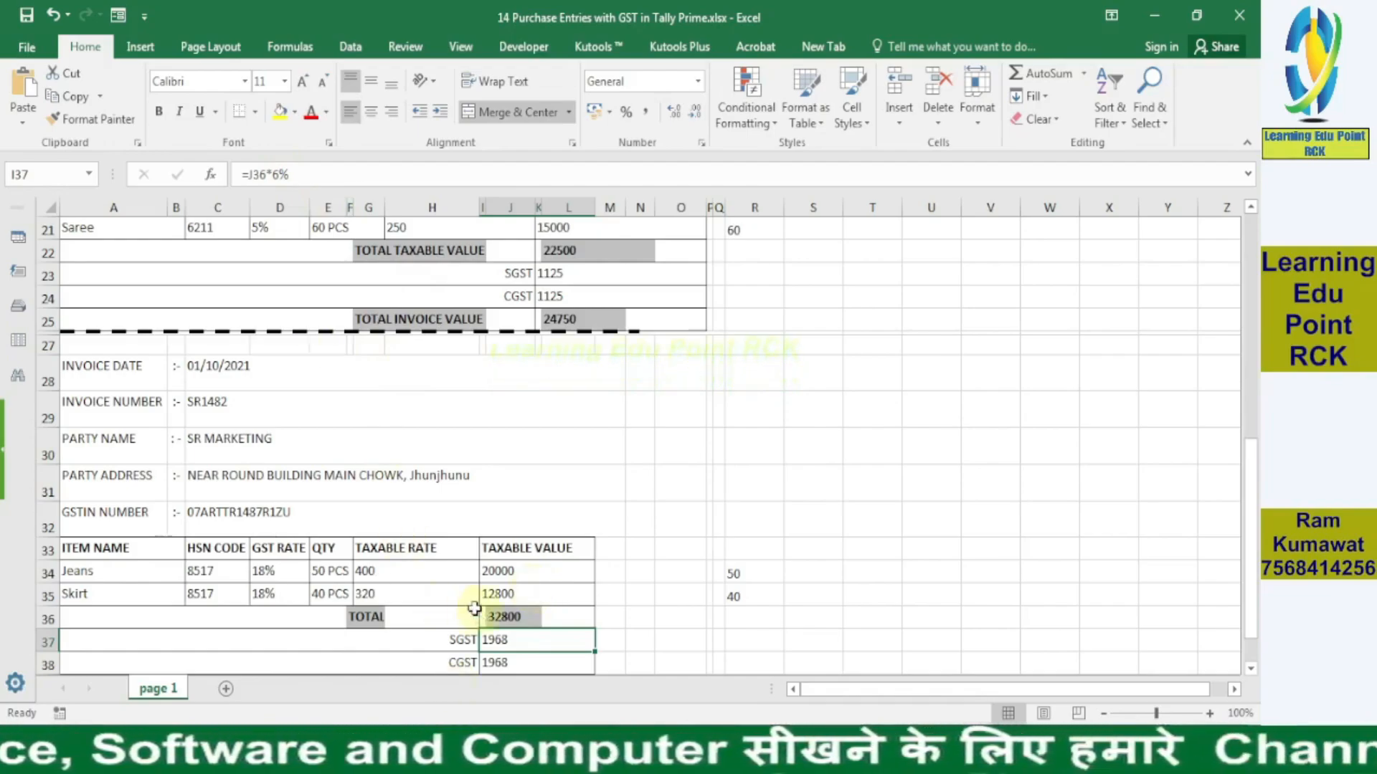
left_click(500, 641)
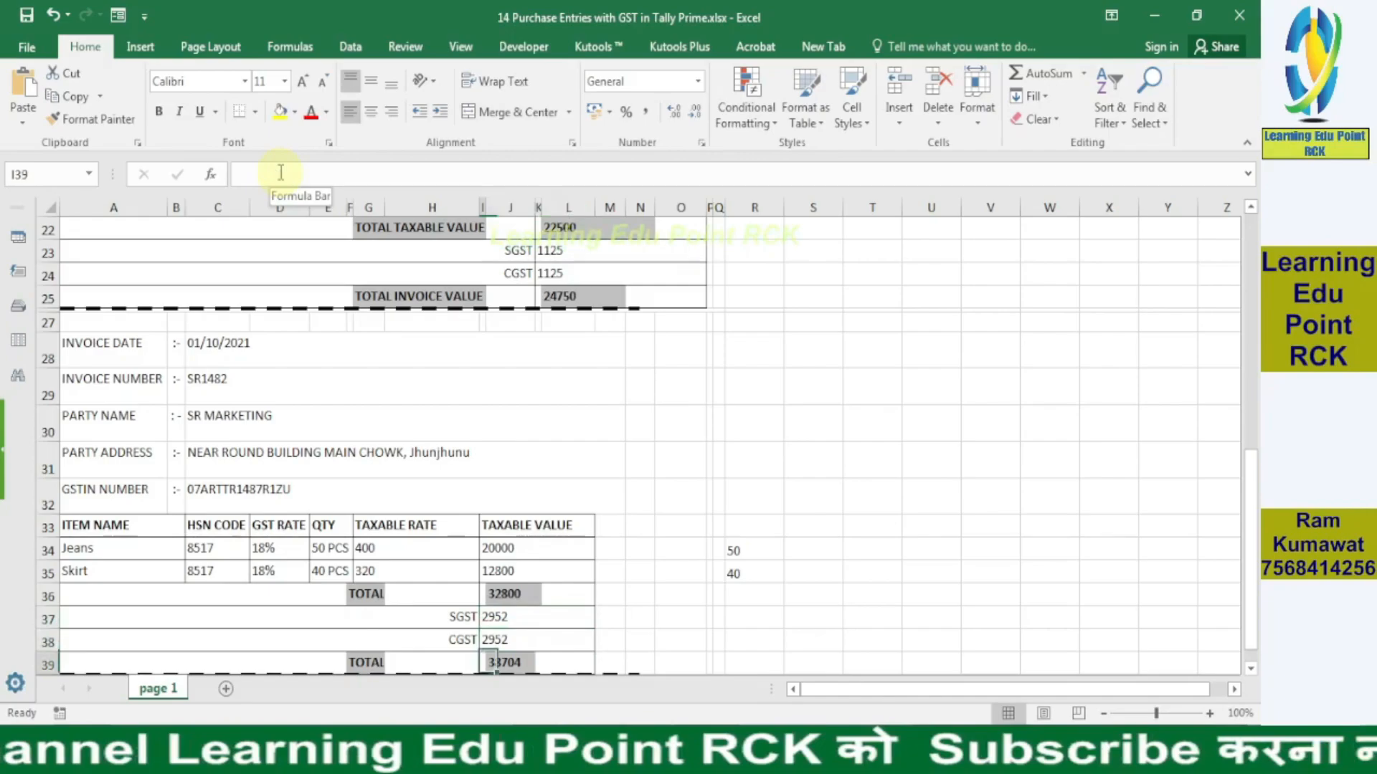
- Look back over the purchase invoices in the sheet and switch to the PowerPoint slide show
scroll(277, 191, "down", 1)
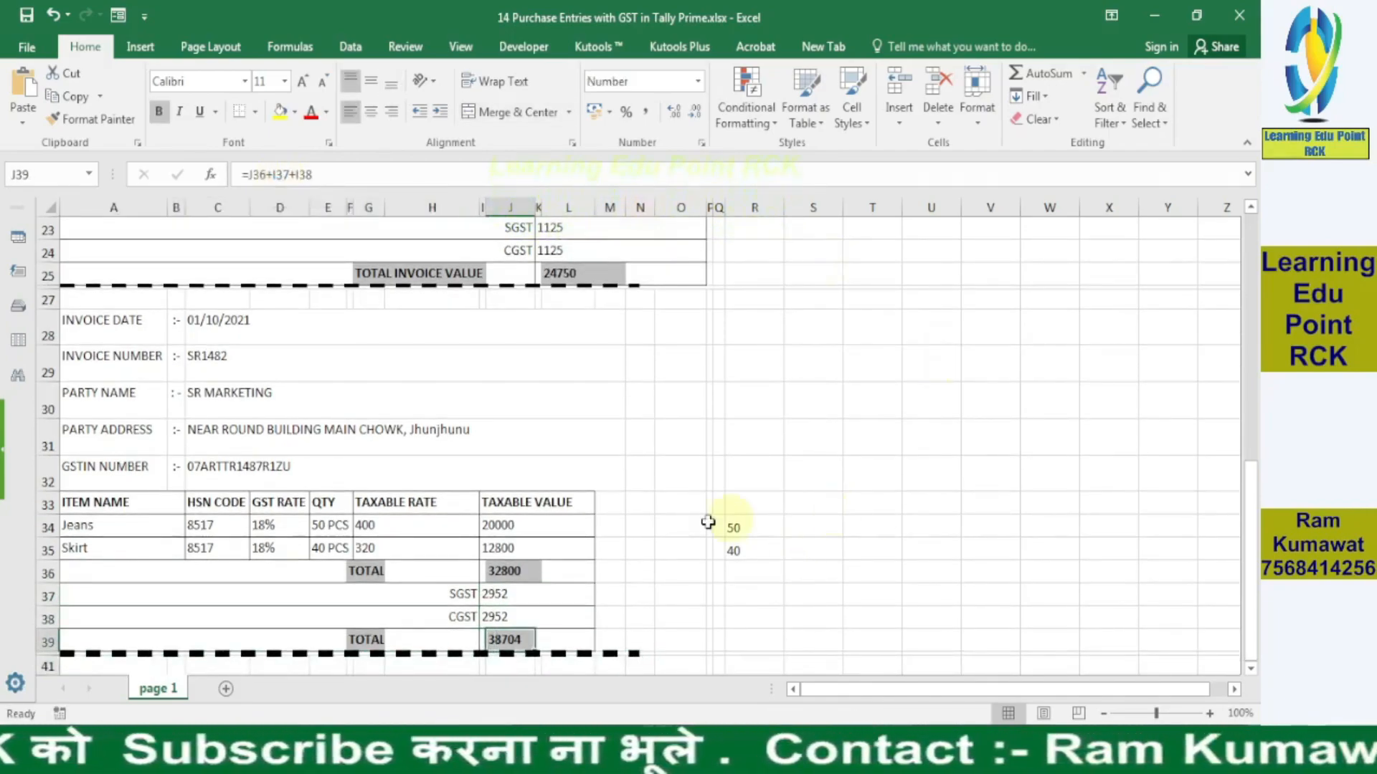
left_click_drag(1254, 487, 823, 595)
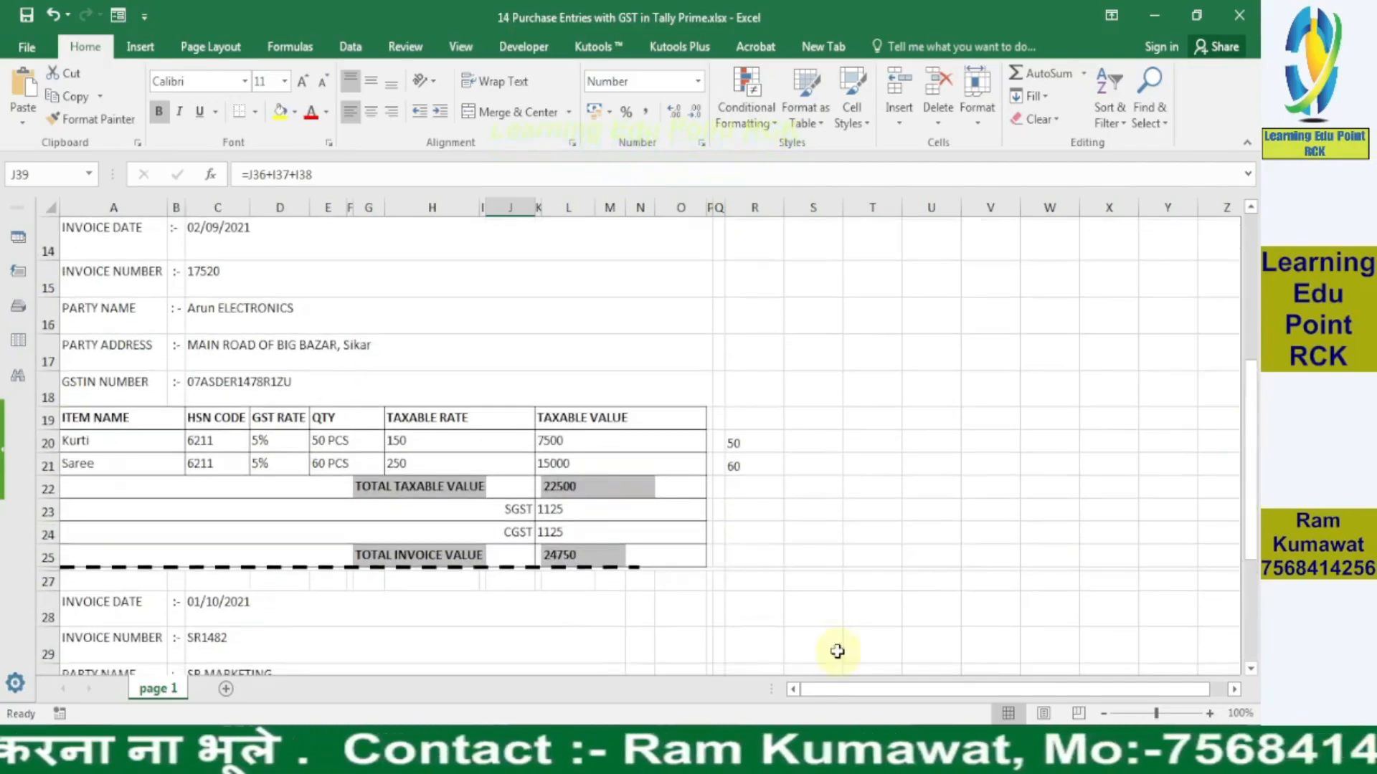
left_click(698, 653)
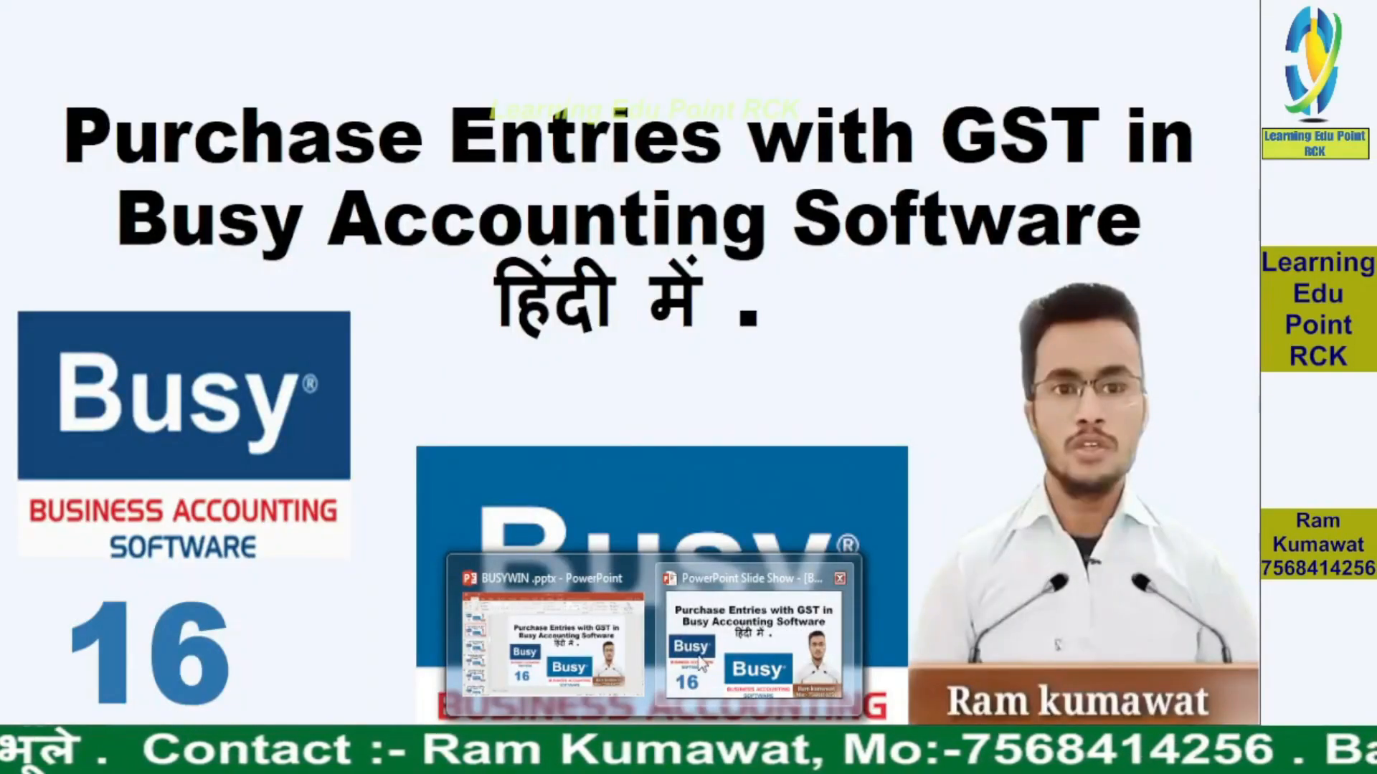